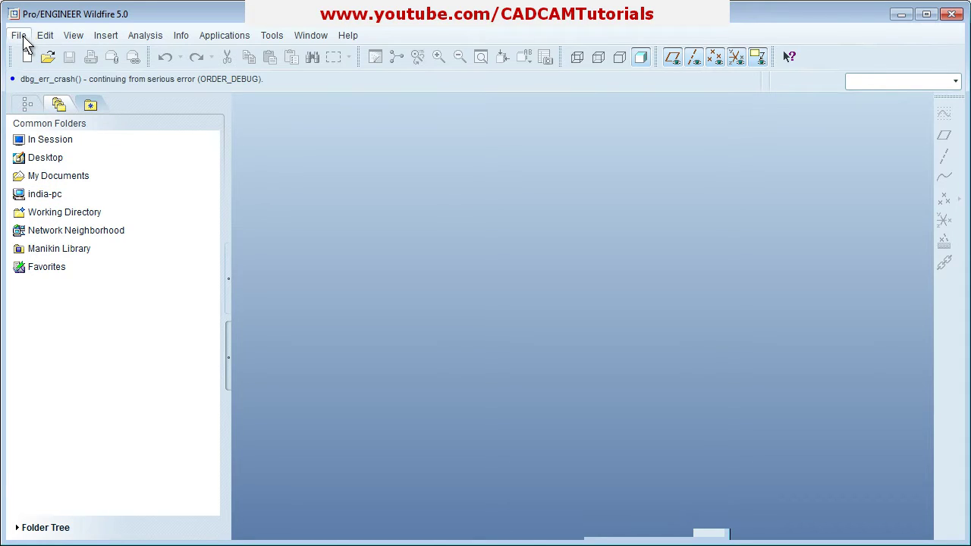
Create a new Trial folder under Documents and make it the working directory.
click(18, 35)
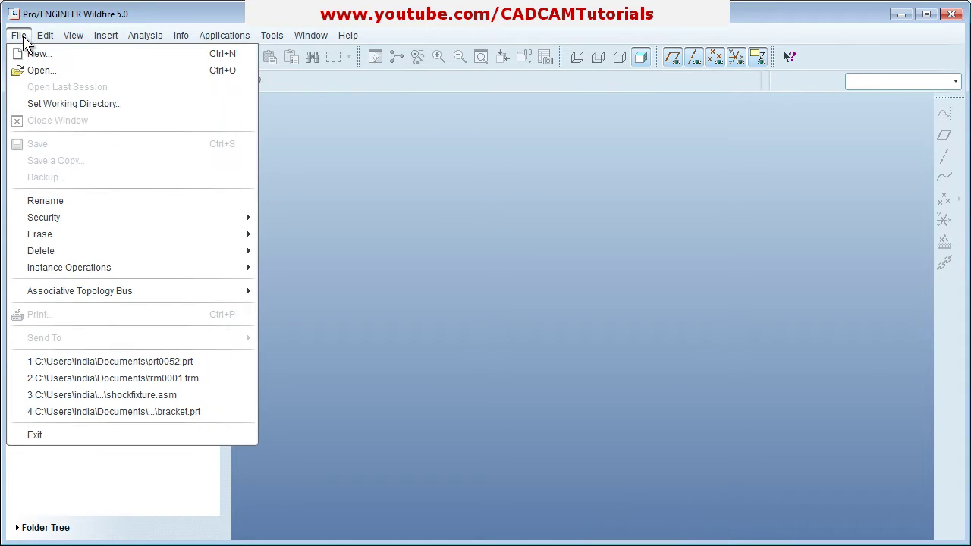
click(97, 107)
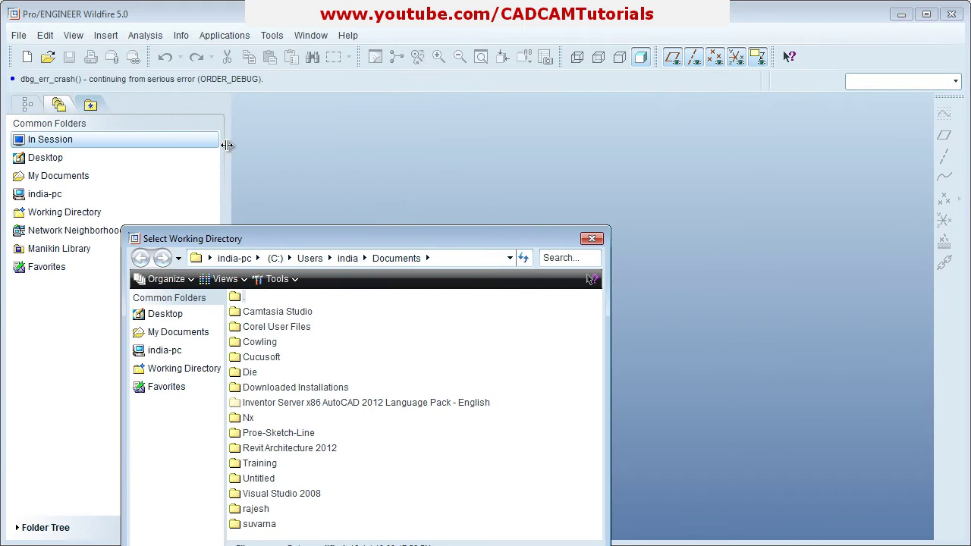
drag(369, 241, 430, 85)
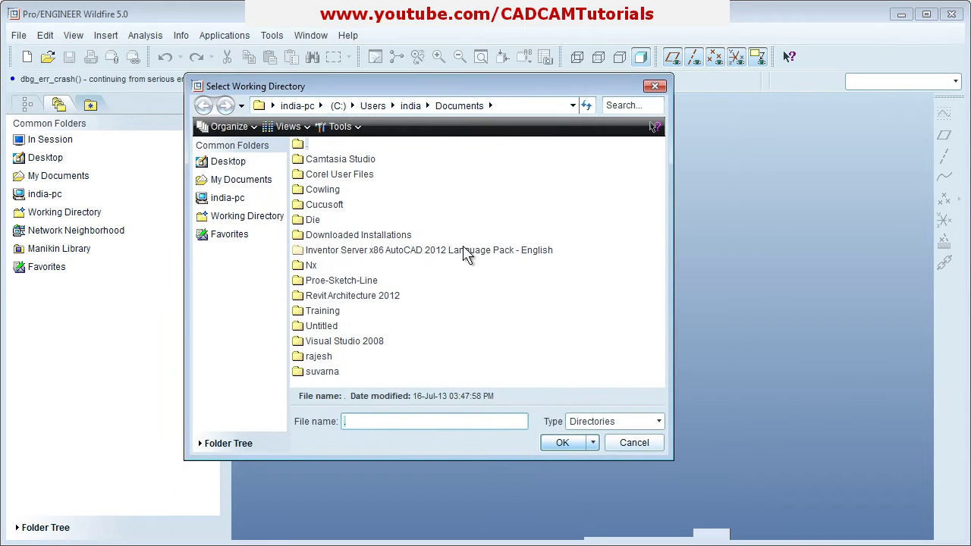
right_click(484, 297)
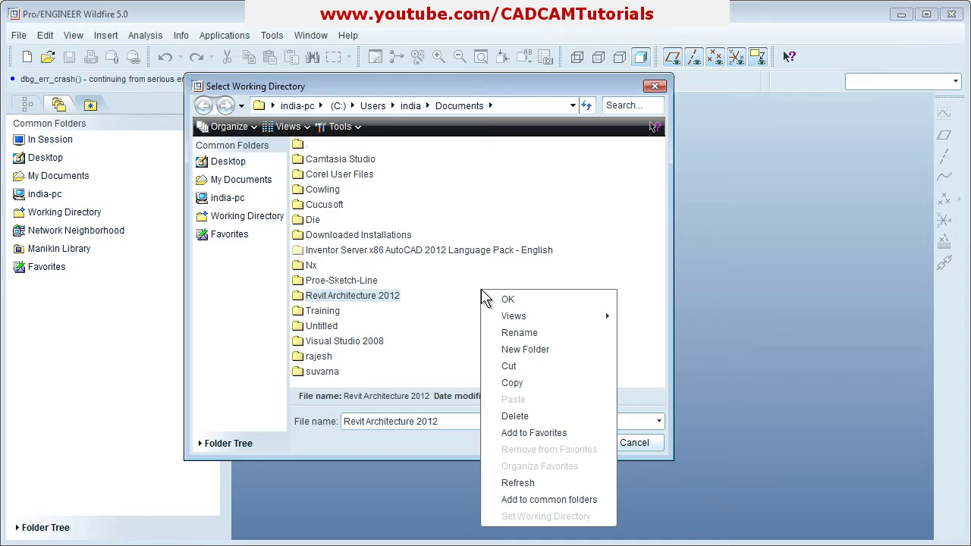
click(536, 352)
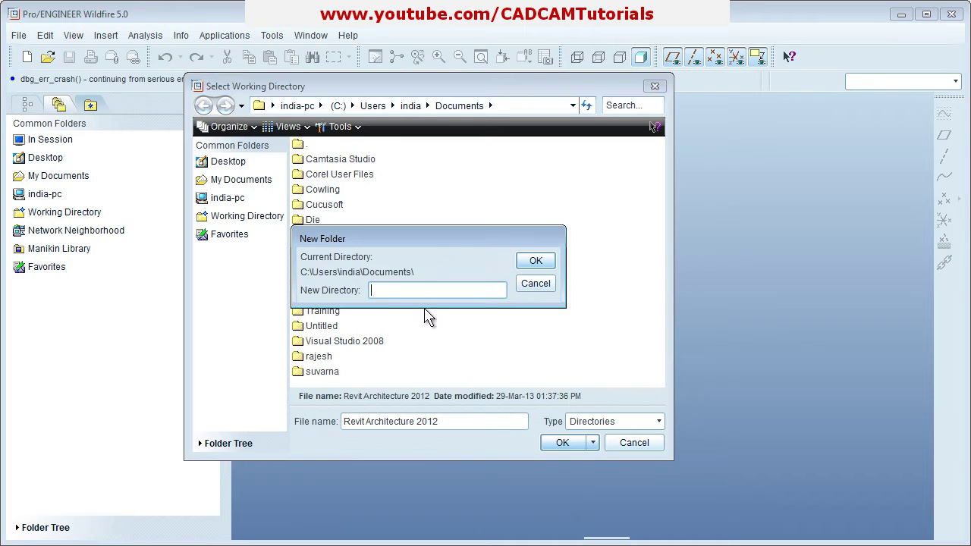
click(395, 298)
click(535, 261)
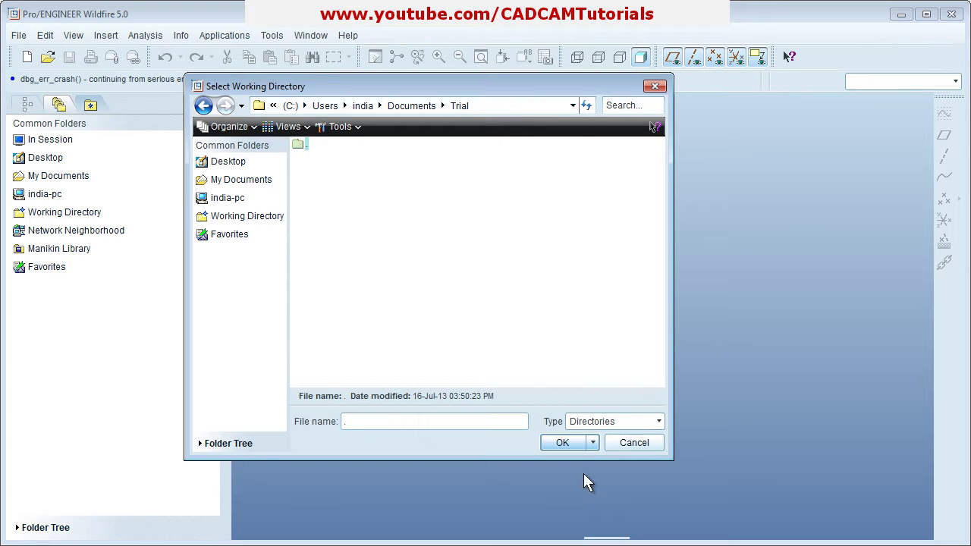
click(562, 446)
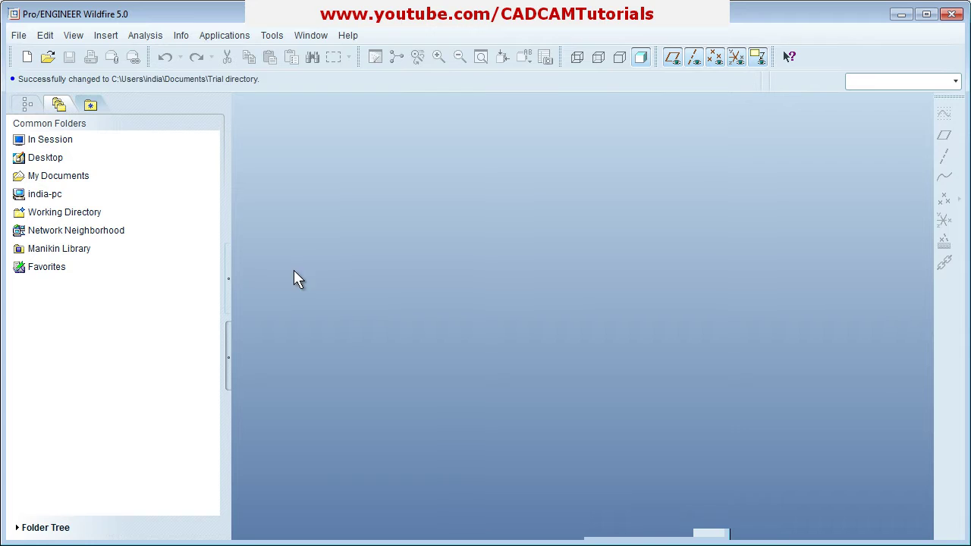
drag(52, 81, 256, 79)
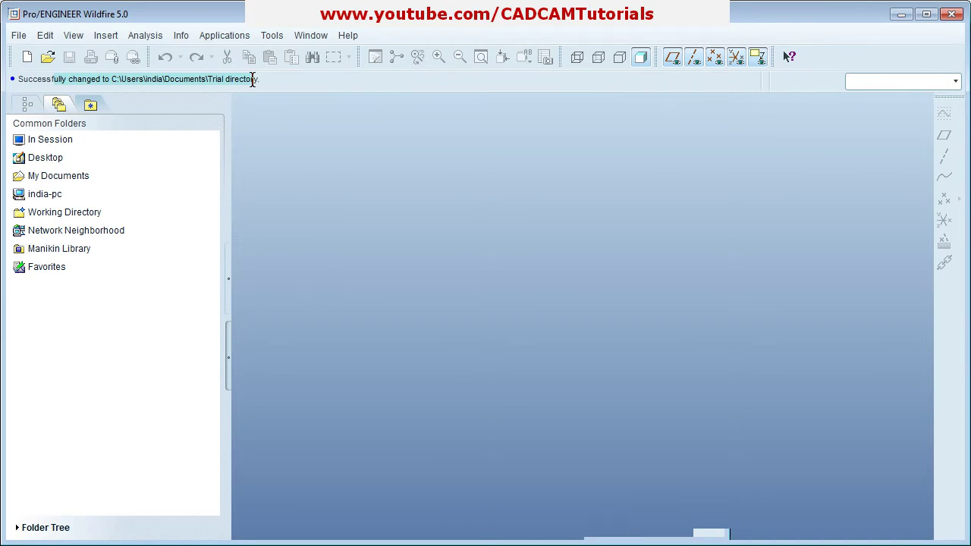
Create solid part PRT0001 using the mmns_part_solid template instead of the default.
click(27, 58)
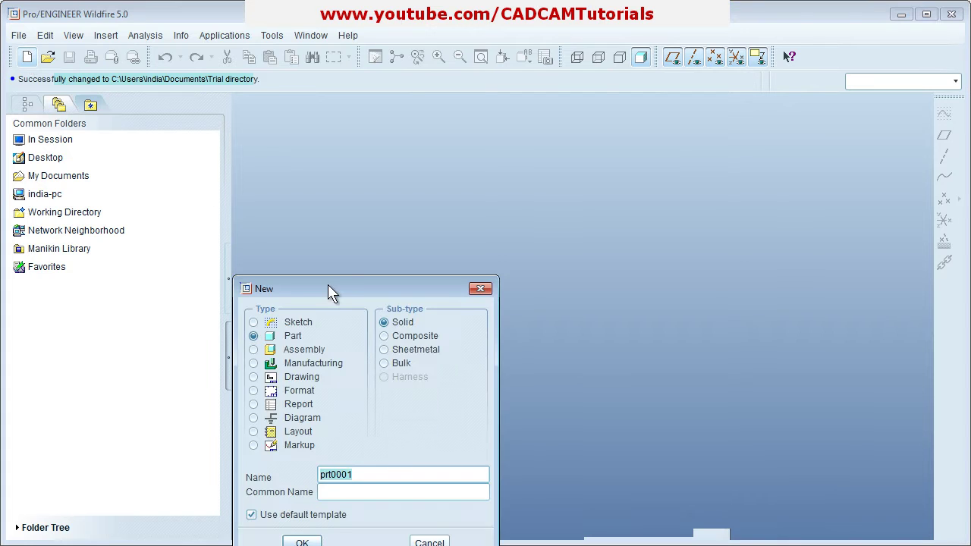
drag(332, 285, 426, 121)
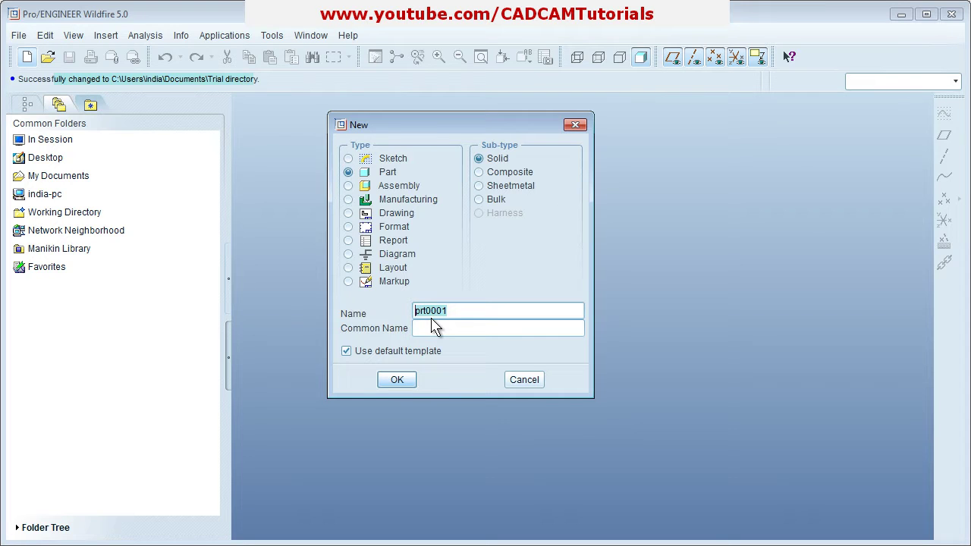
click(347, 352)
click(397, 381)
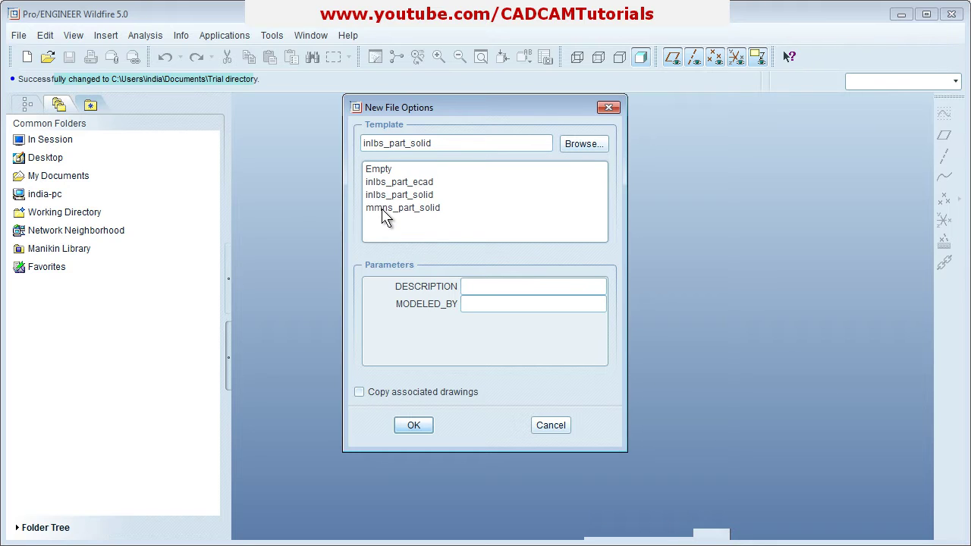
click(382, 208)
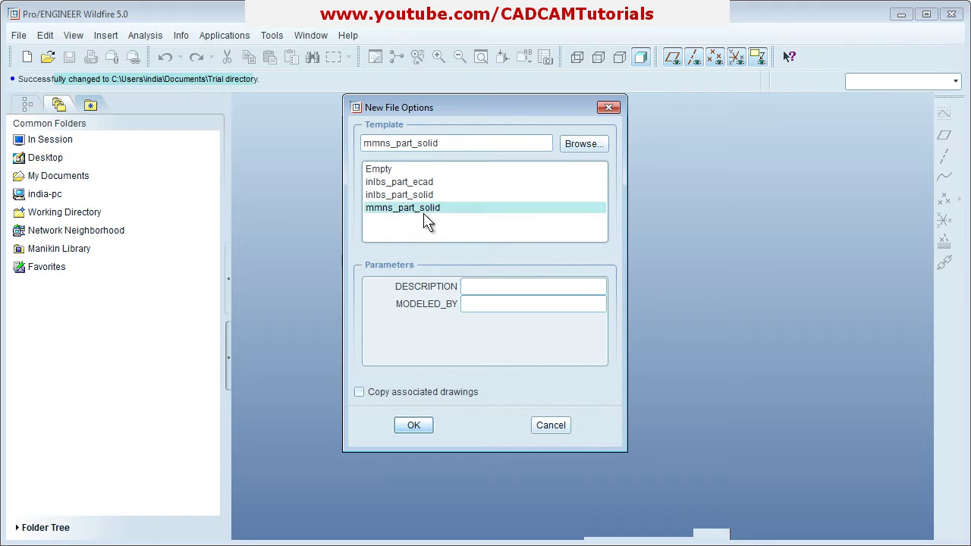
click(381, 196)
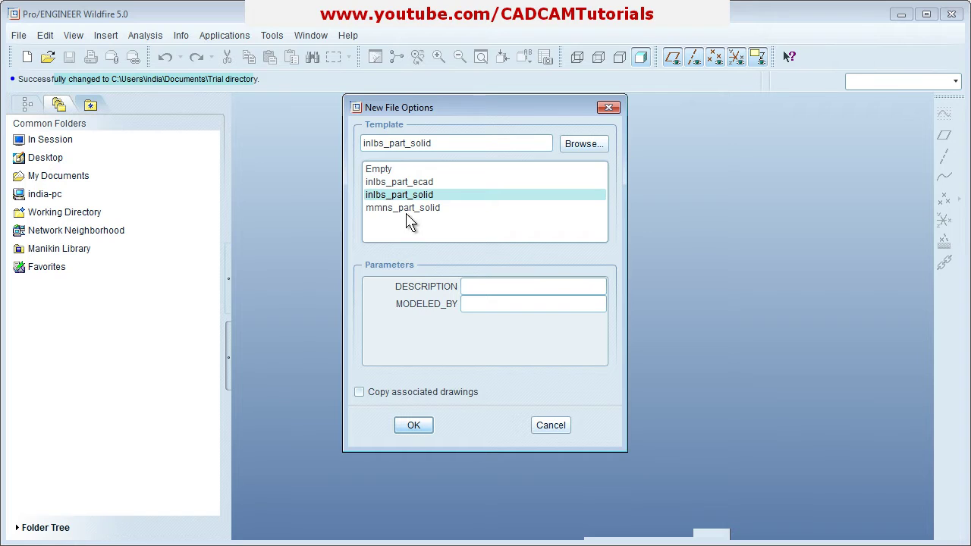
click(383, 209)
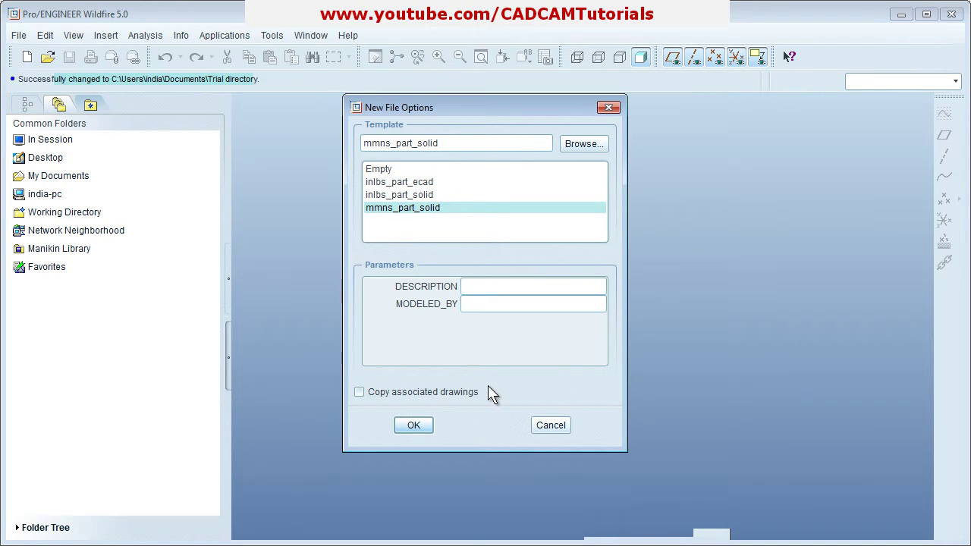
click(416, 426)
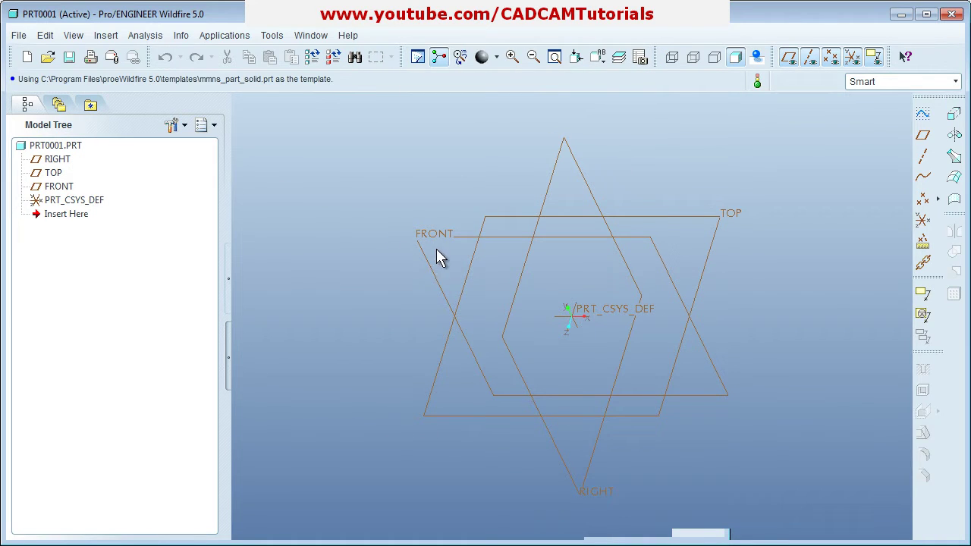
Pick the TOP datum plane and start a sketch on it.
click(59, 161)
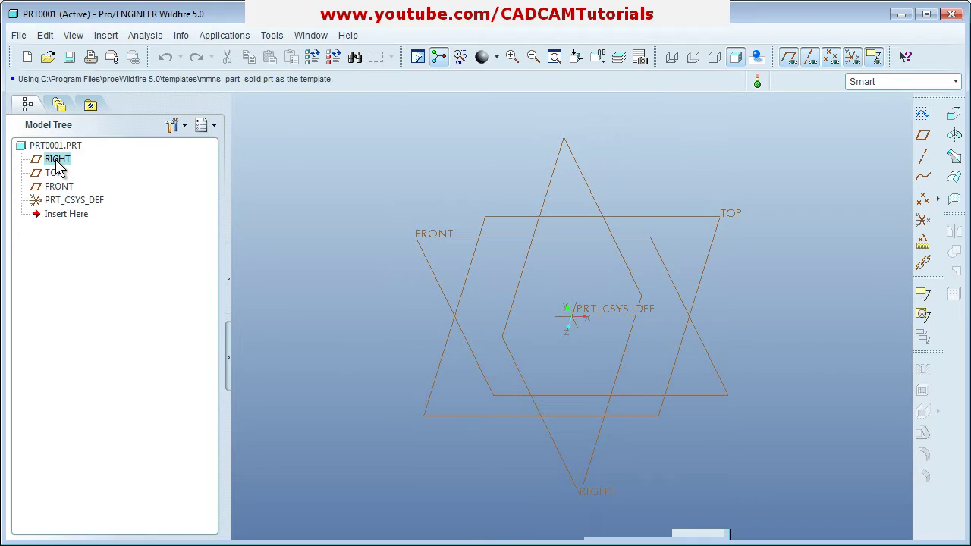
click(56, 174)
click(61, 187)
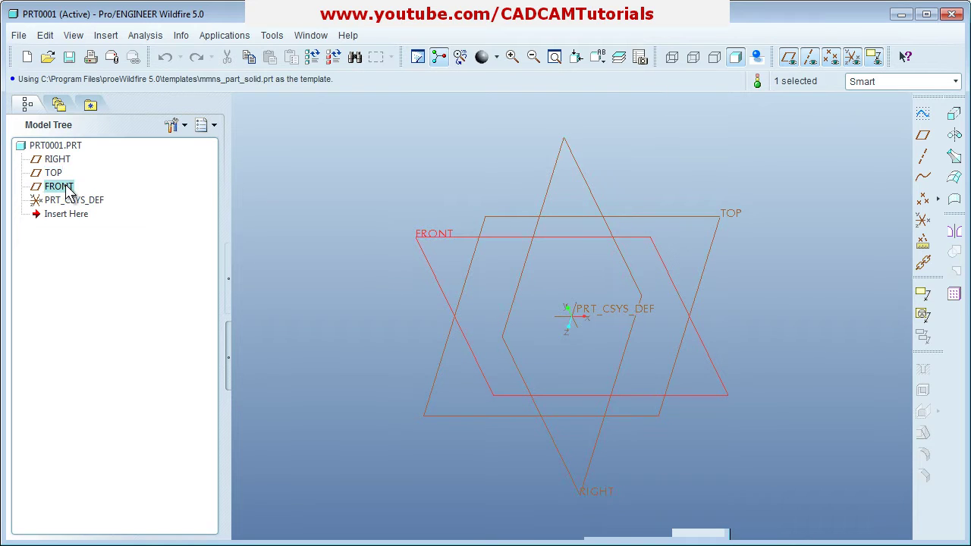
click(69, 202)
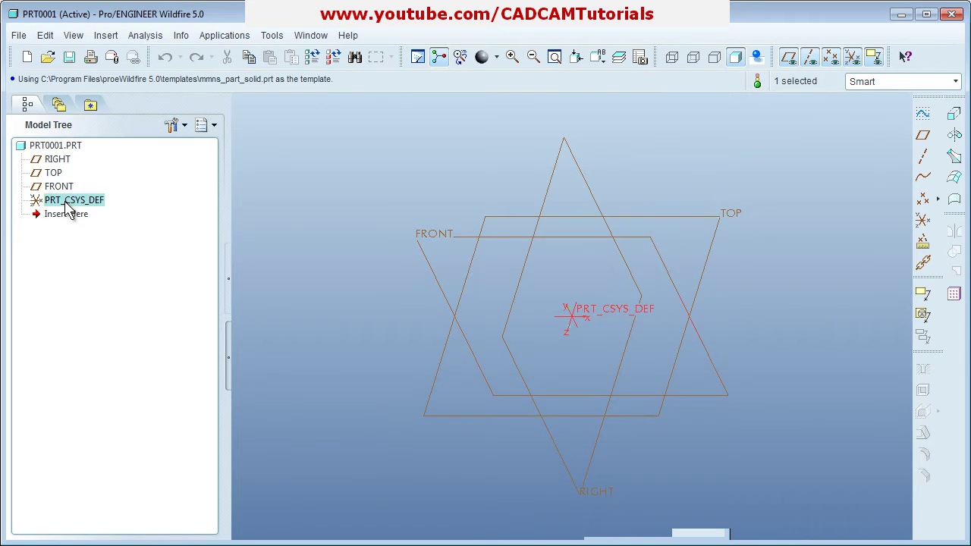
click(736, 285)
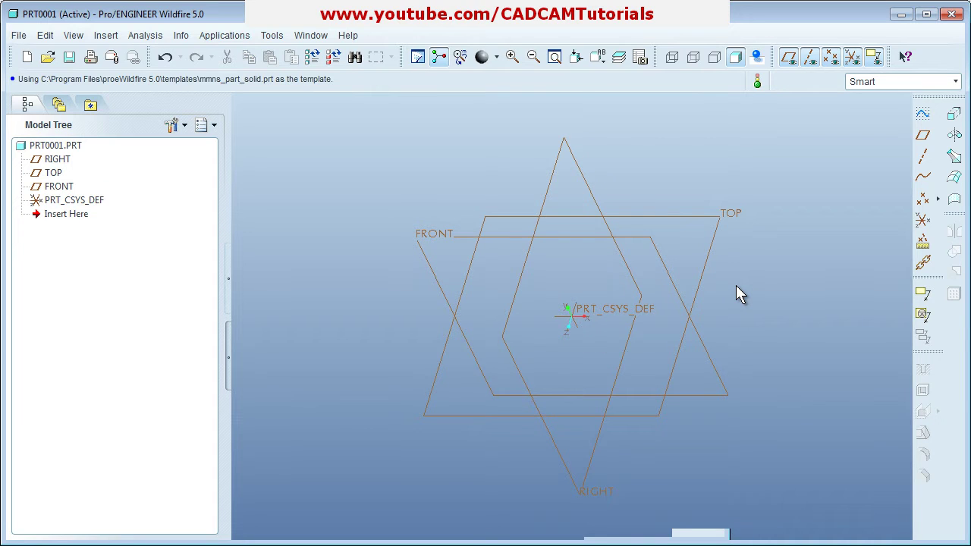
click(733, 213)
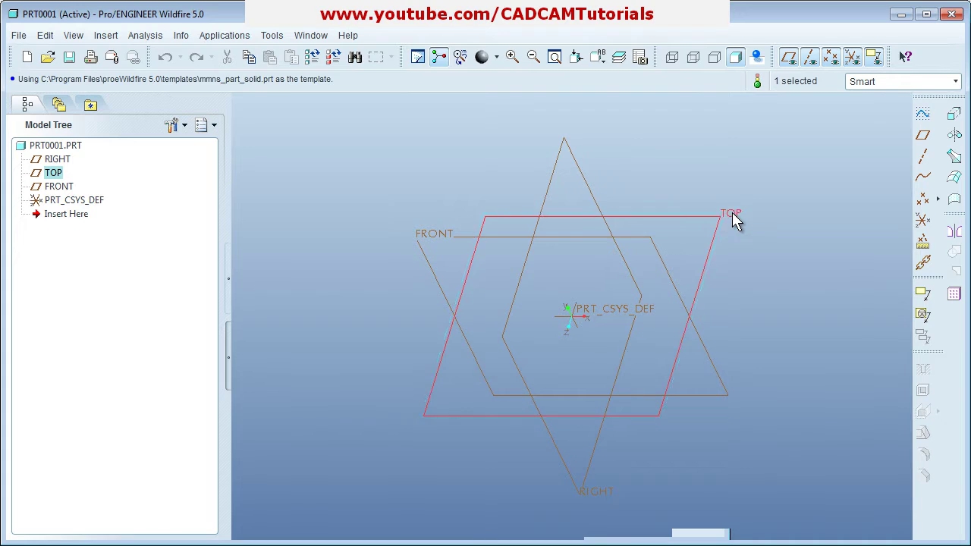
click(924, 117)
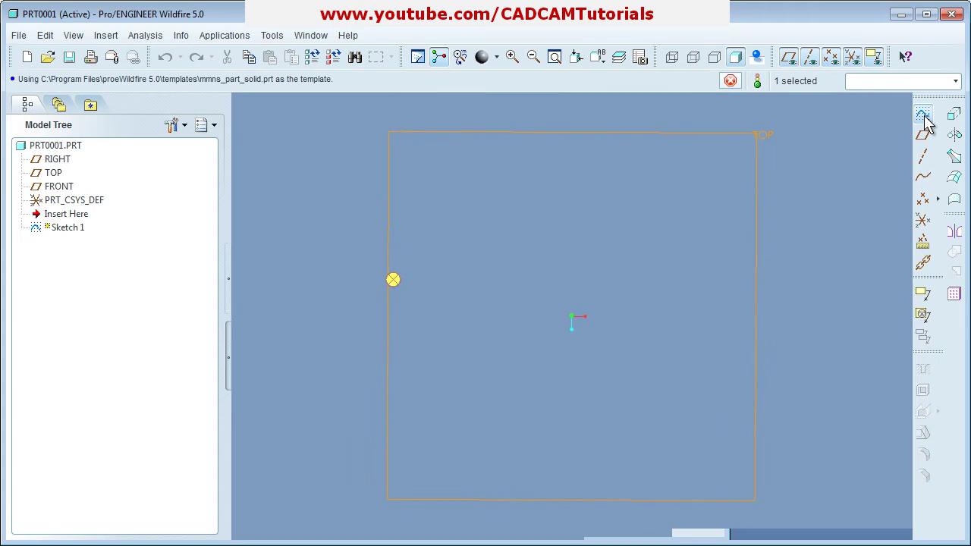
click(902, 293)
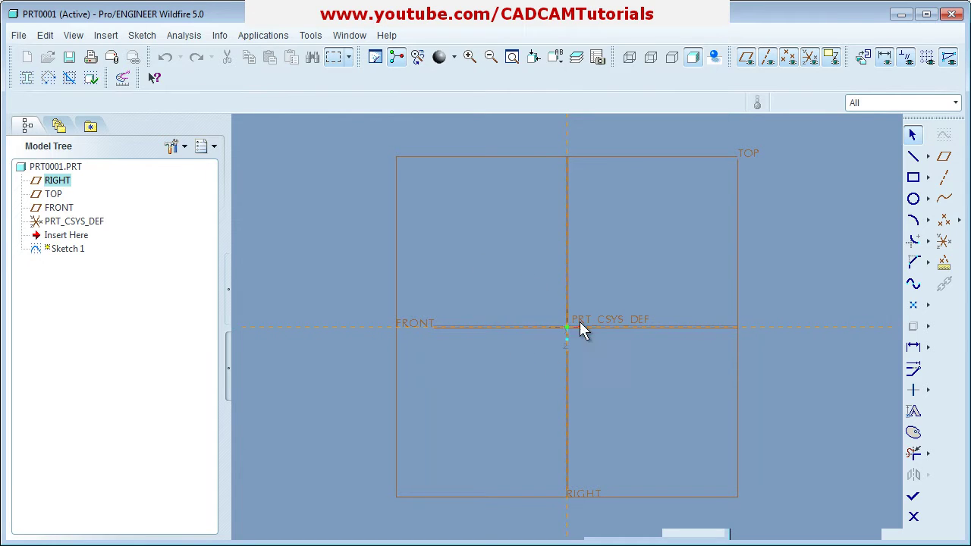
Draw vertical and horizontal centerlines along the RIGHT and FRONT axes.
click(929, 158)
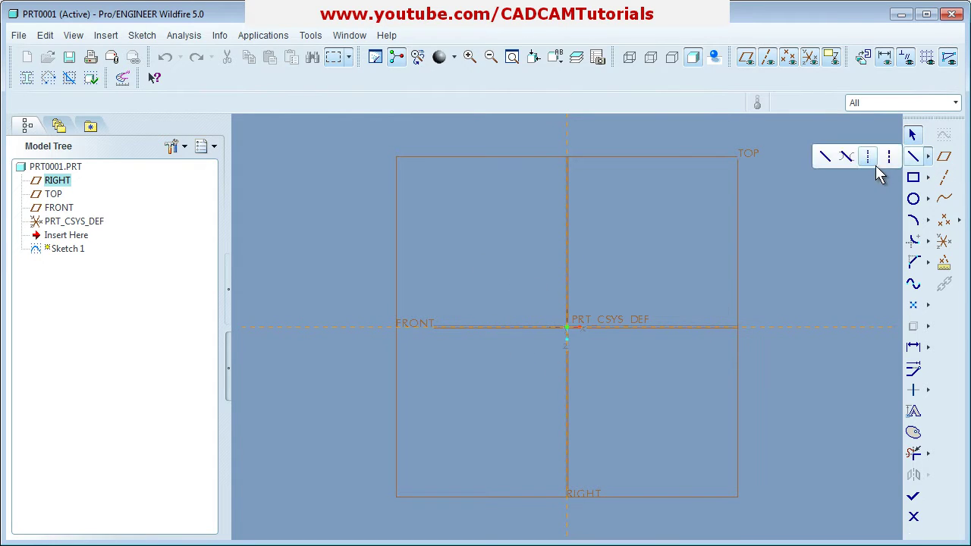
click(869, 157)
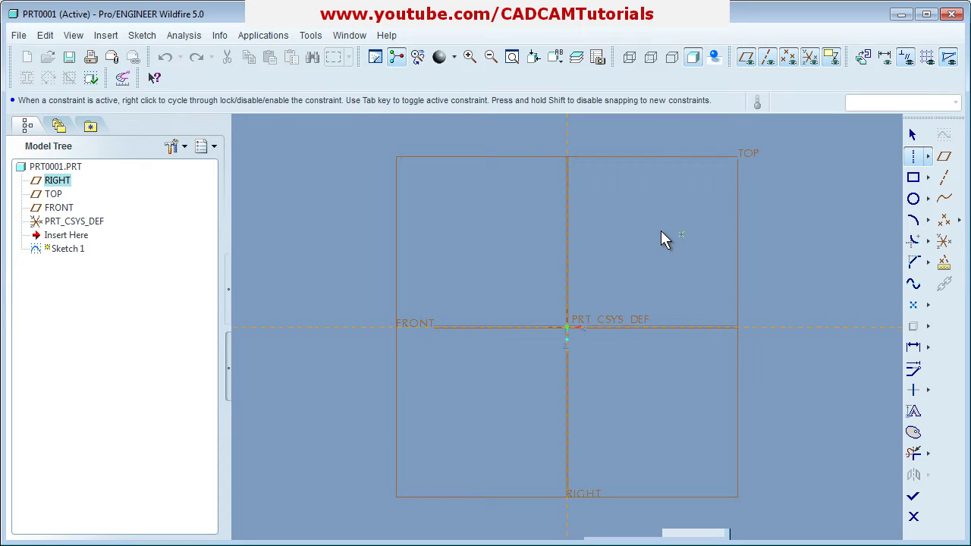
click(569, 217)
click(564, 387)
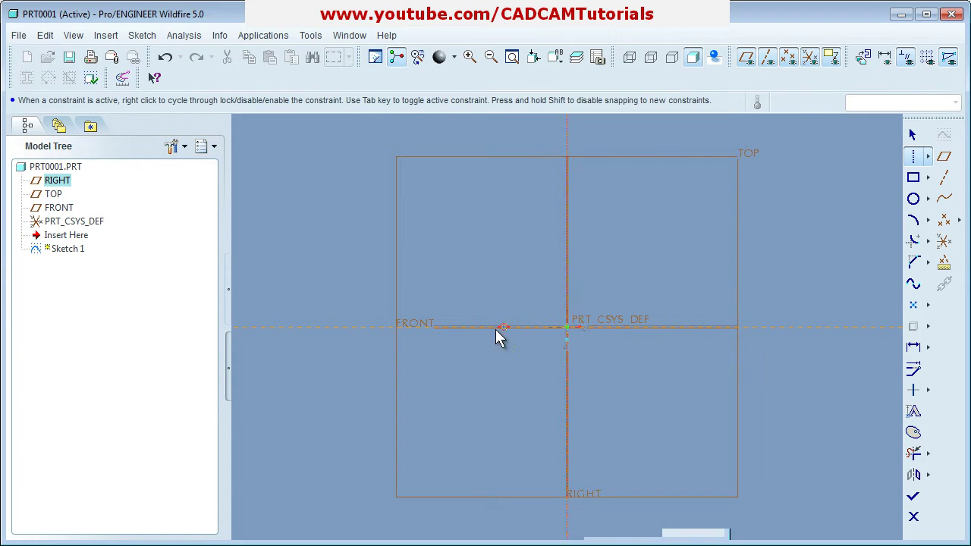
click(492, 328)
click(654, 328)
middle_click(654, 371)
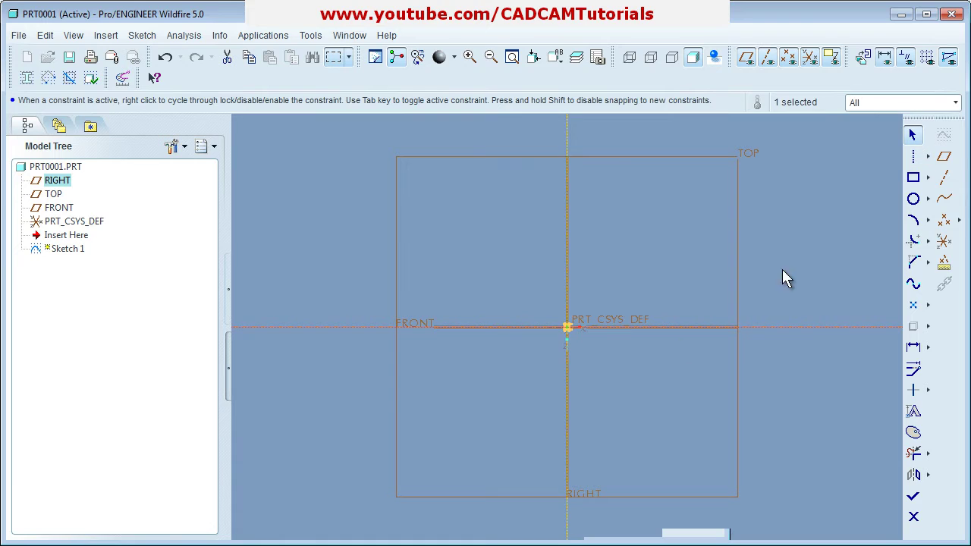
Draw a rectangle about 306.60 by 201.38 around the axes and finish the sketch.
click(914, 179)
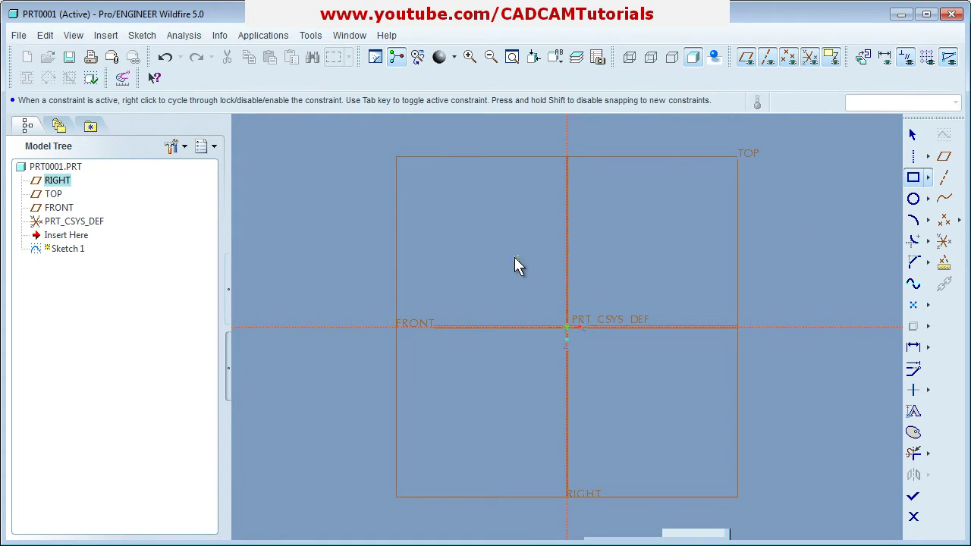
click(465, 260)
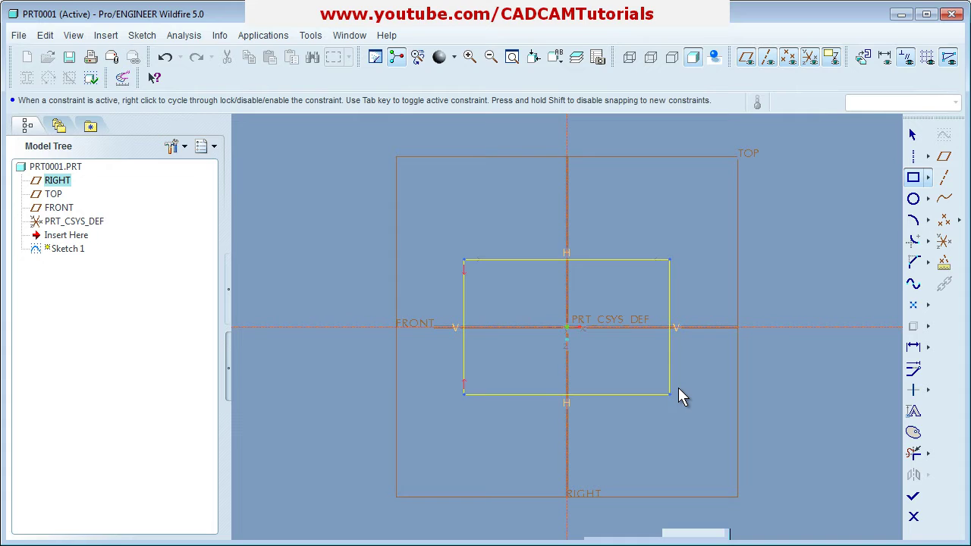
click(680, 395)
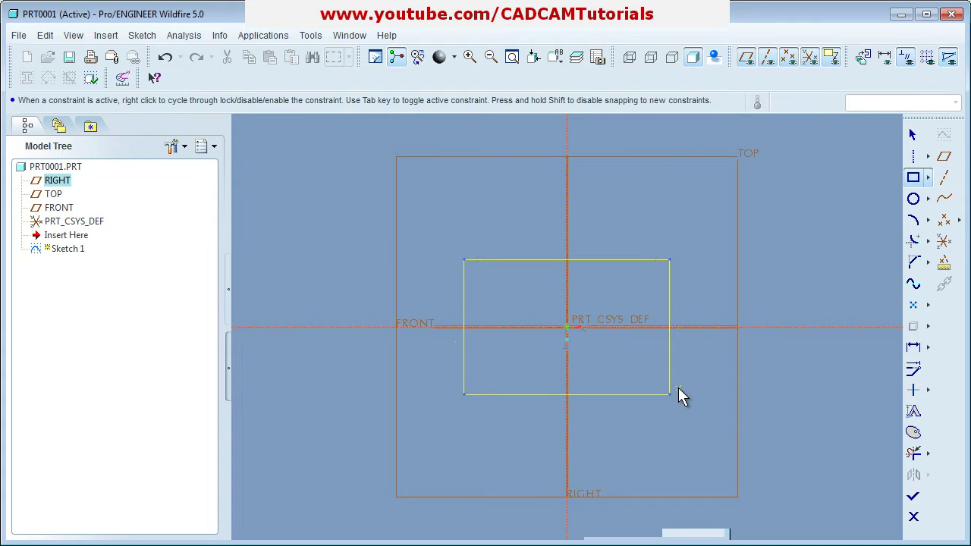
middle_click(705, 425)
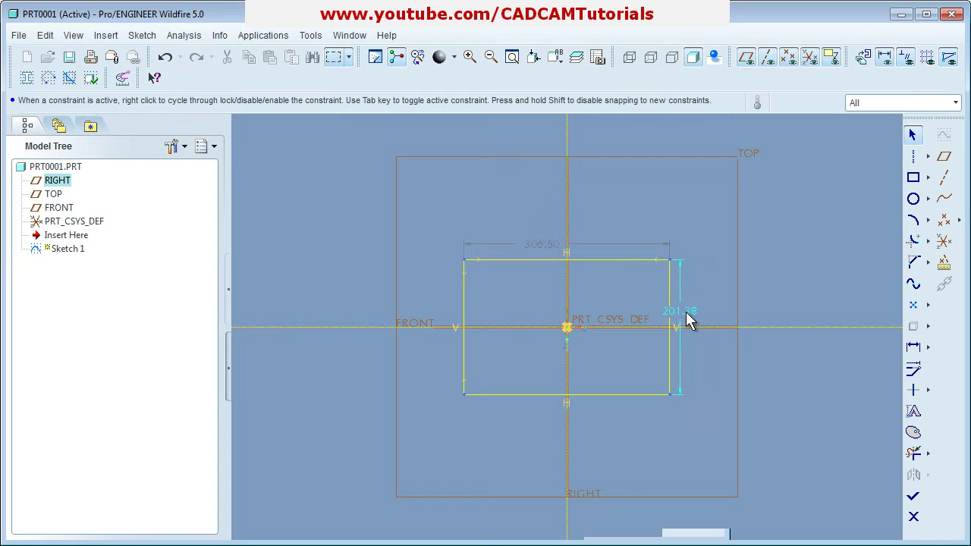
click(913, 497)
Extrude Sketch 1 to a depth of 20 and preview the solid plate.
mouse_move(560, 396)
middle_down()
mouse_move(562, 336)
mouse_move(549, 319)
mouse_move(530, 316)
middle_up()
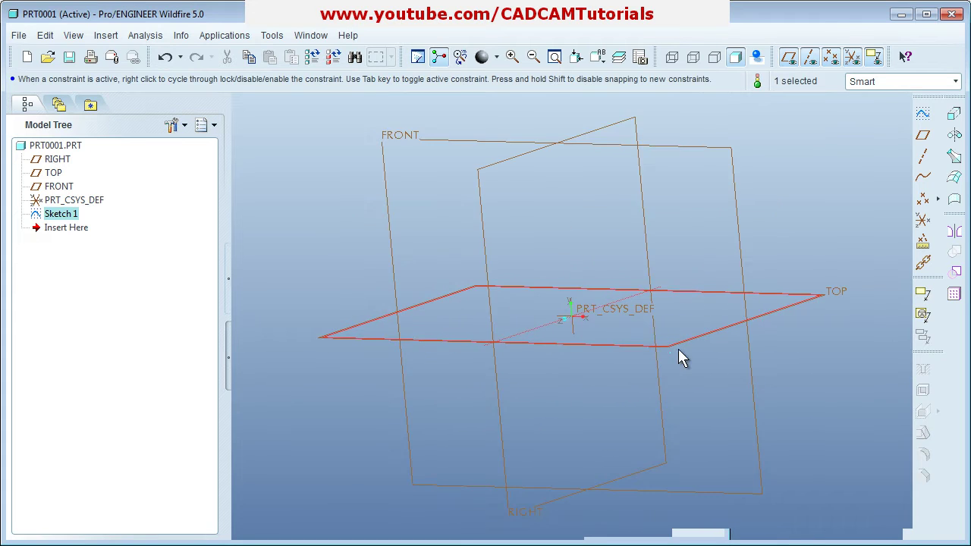
mouse_move(678, 357)
middle_down()
mouse_move(672, 364)
mouse_move(685, 368)
middle_up()
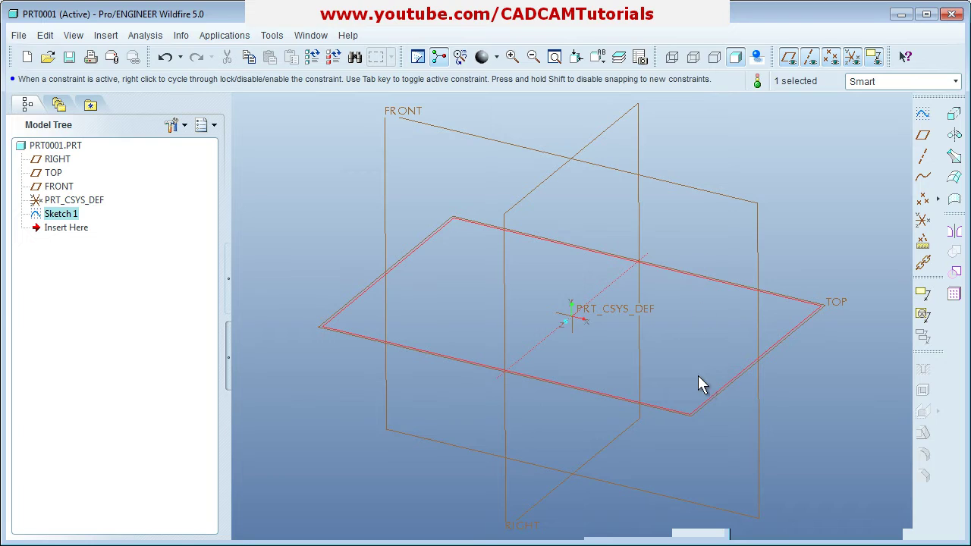
click(955, 115)
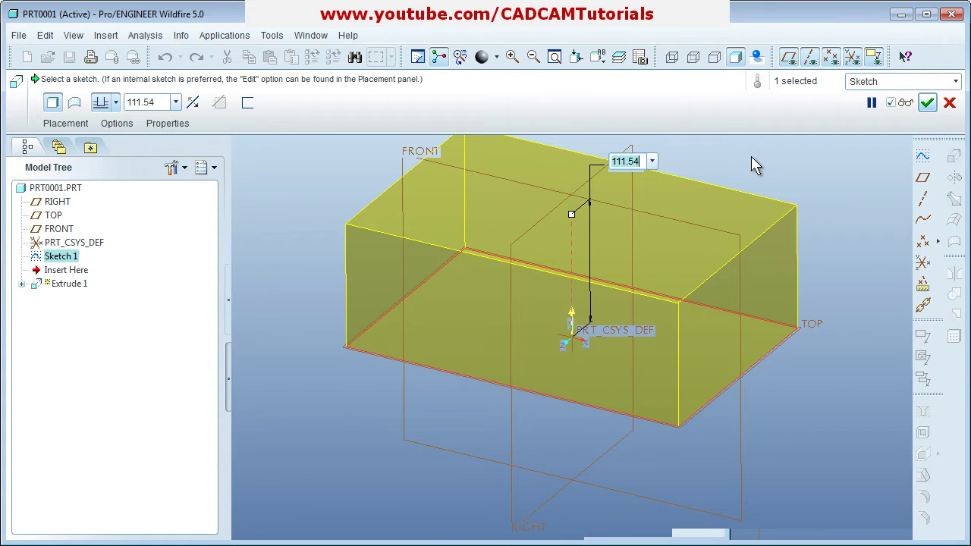
text(20)
key(Return)
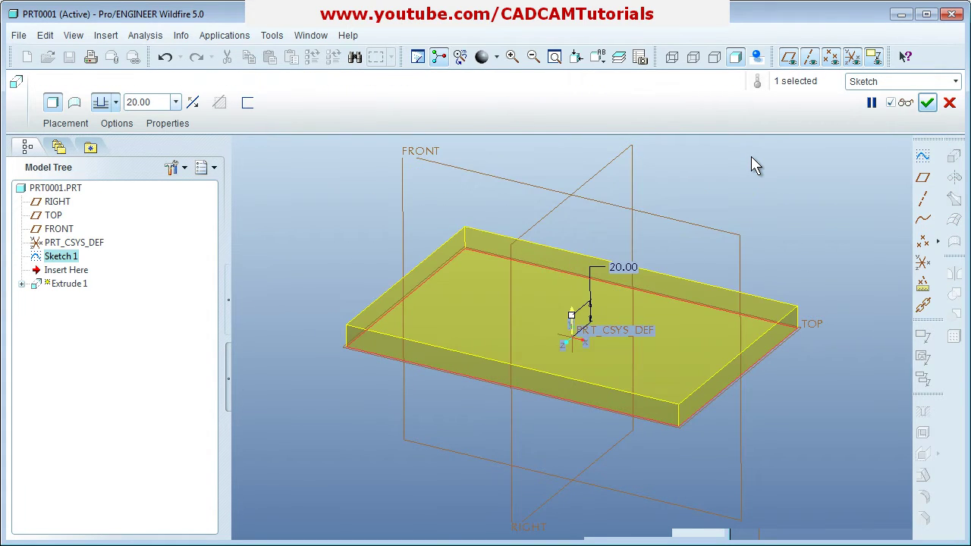
double_click(143, 102)
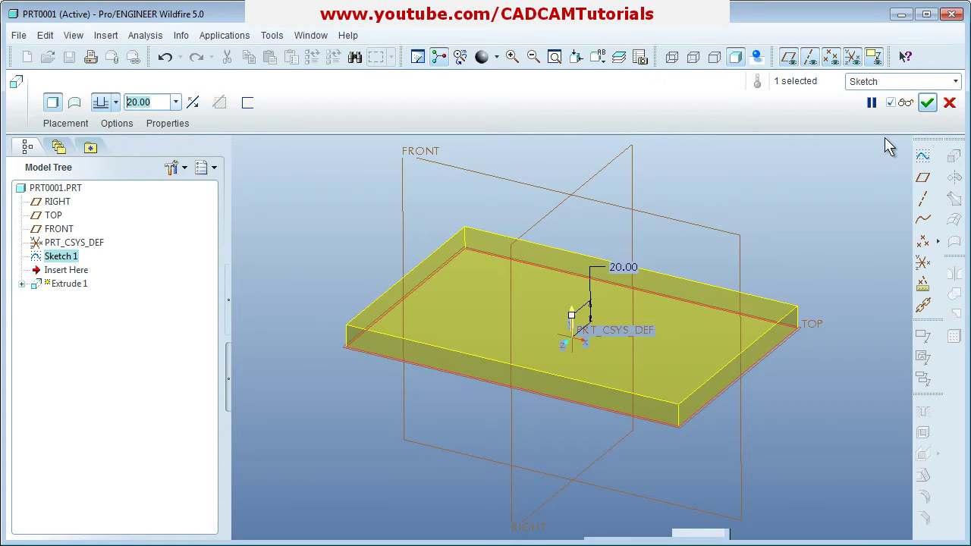
click(908, 104)
mouse_move(665, 349)
middle_down()
mouse_move(548, 310)
mouse_move(589, 362)
mouse_move(645, 406)
mouse_move(646, 392)
middle_up()
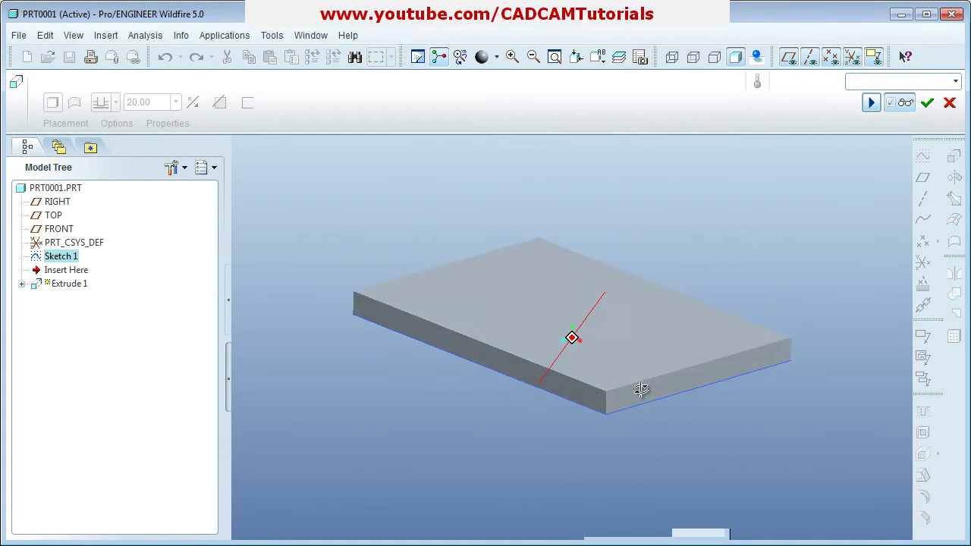
click(906, 103)
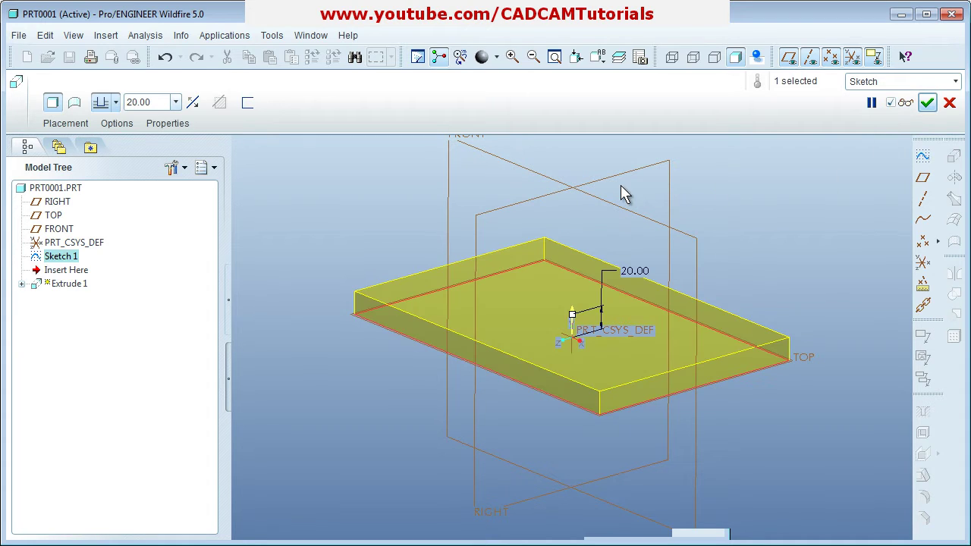
click(75, 104)
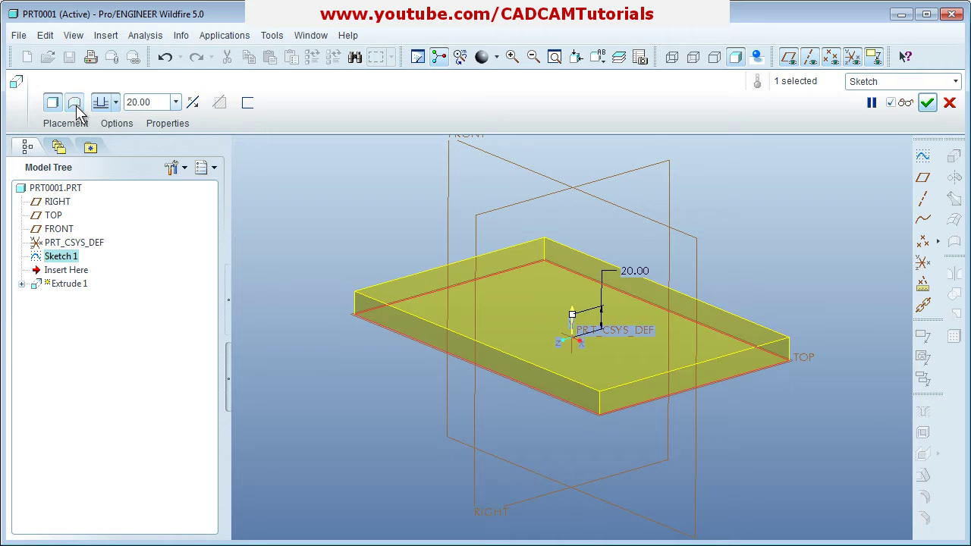
click(907, 105)
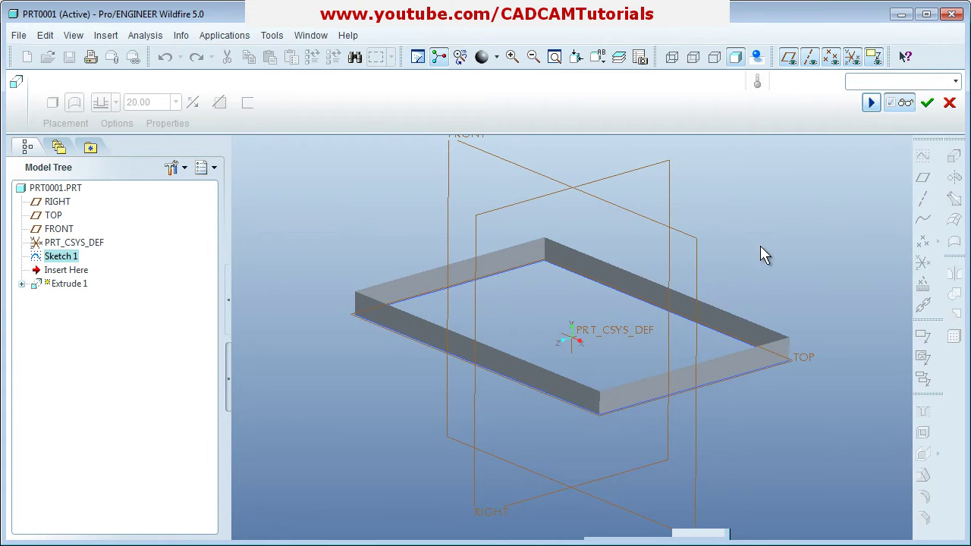
mouse_move(759, 254)
middle_down()
mouse_move(703, 288)
mouse_move(770, 243)
middle_up()
key(ctrl+d)
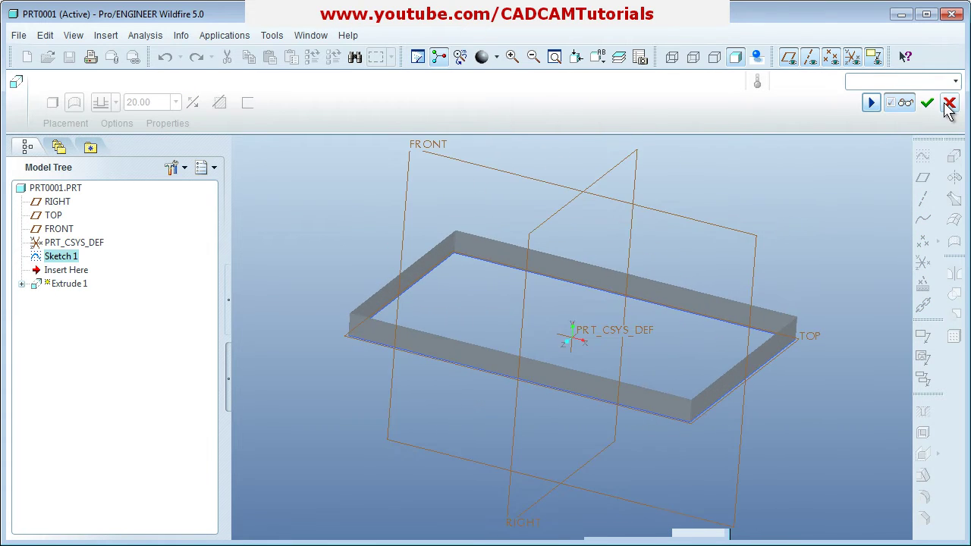
click(910, 103)
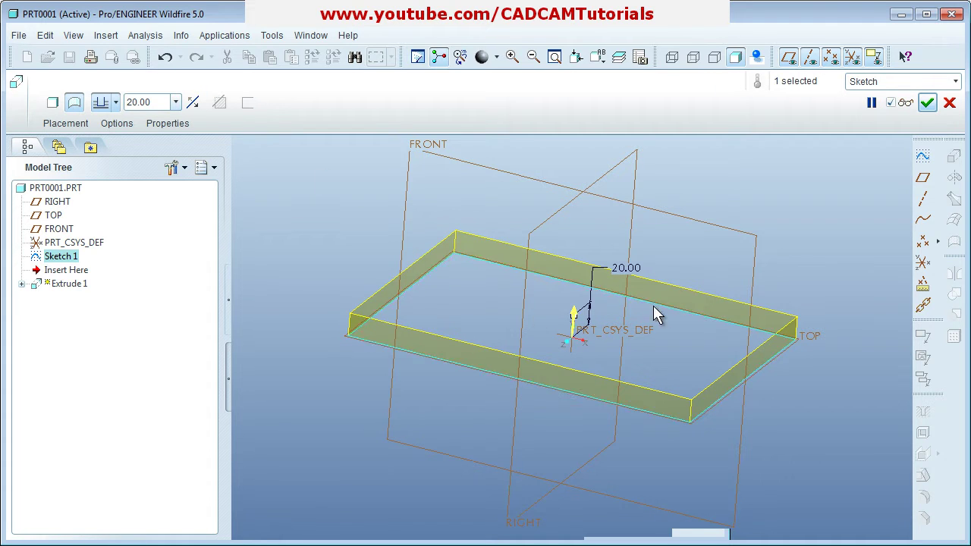
middle_drag(654, 306, 603, 329)
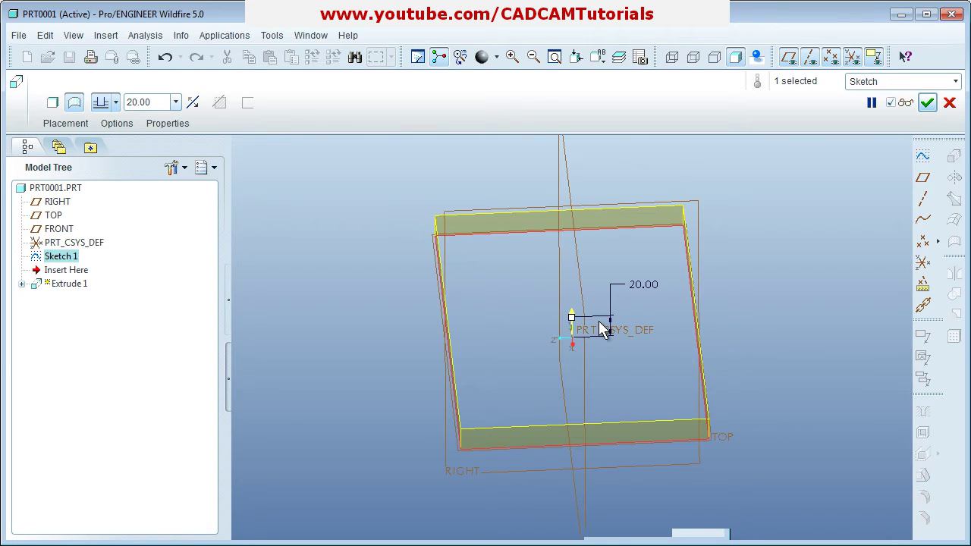
click(52, 104)
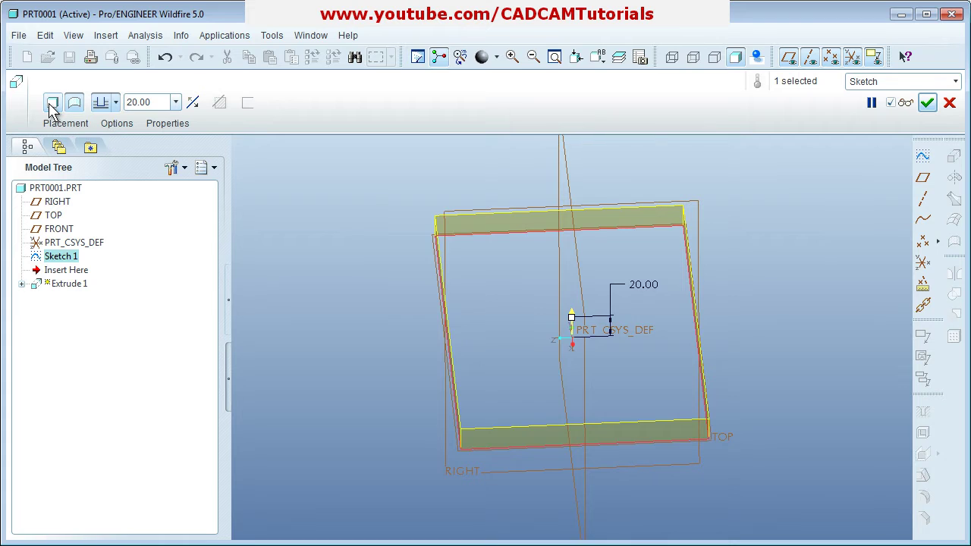
click(248, 103)
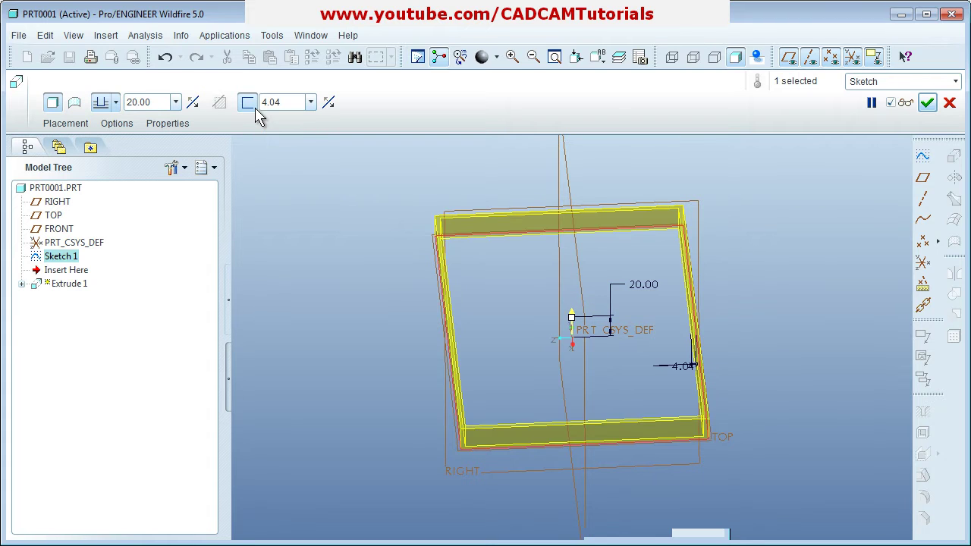
middle_drag(701, 237, 715, 314)
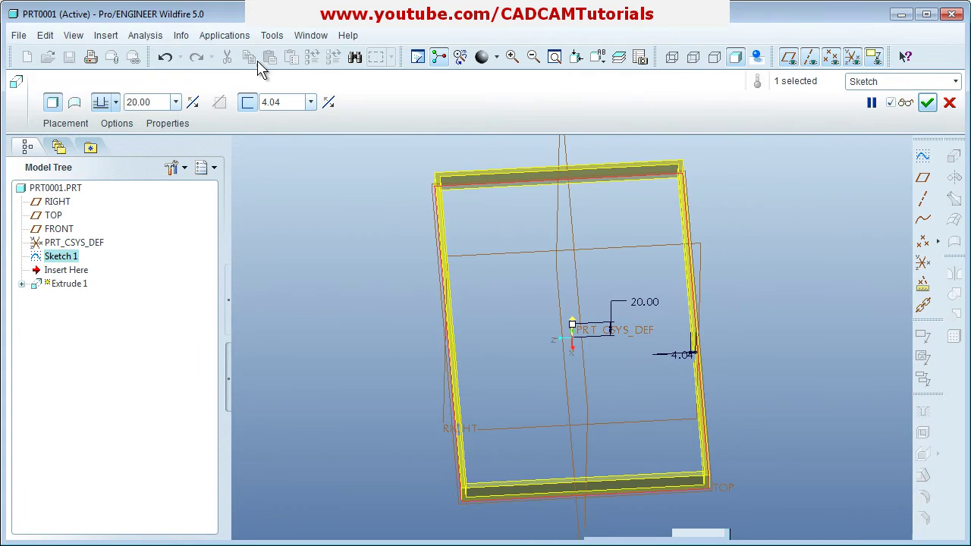
text(6)
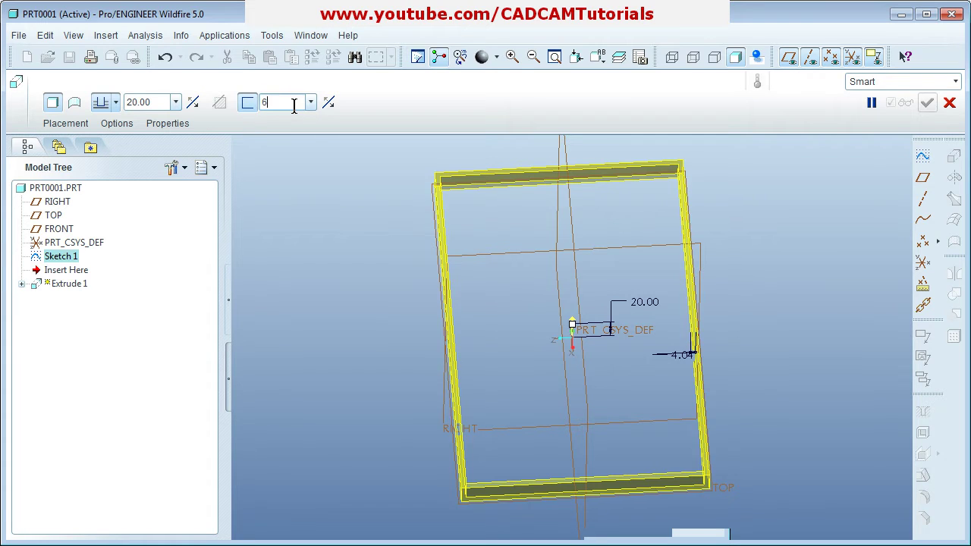
key(Return)
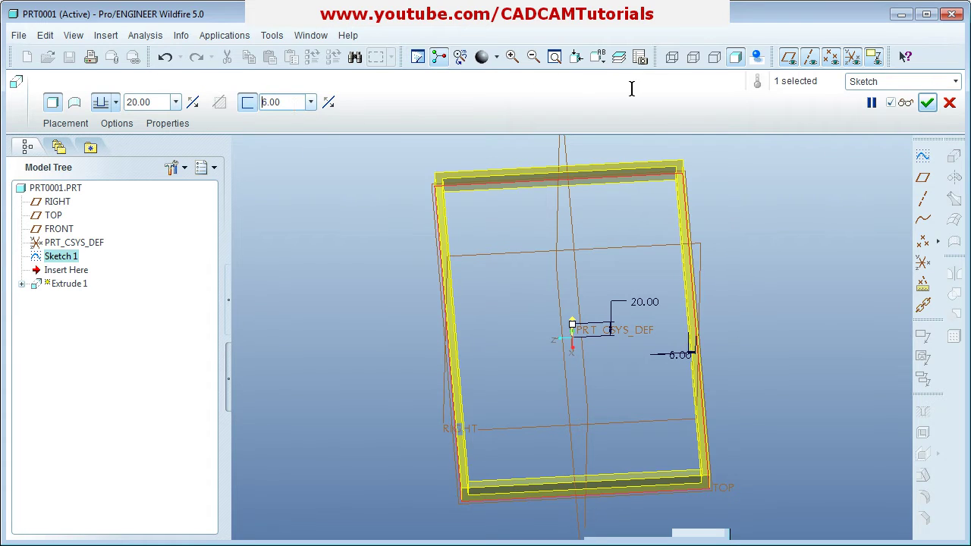
click(605, 61)
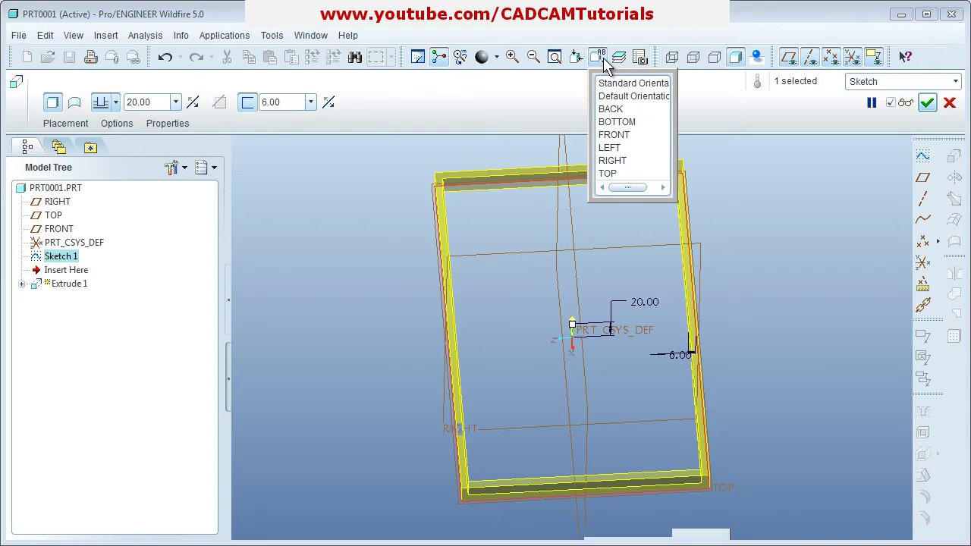
click(616, 175)
scroll(510, 269, down, 3)
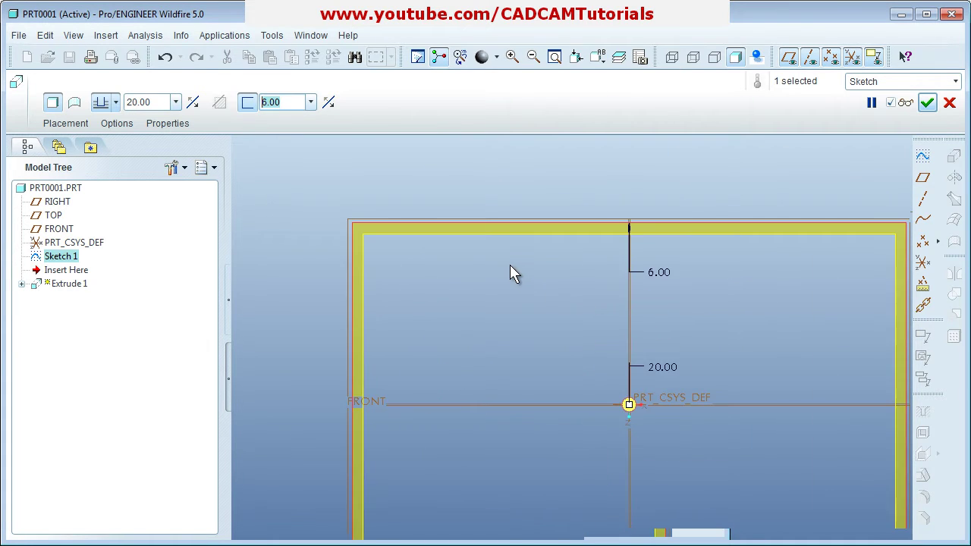
scroll(346, 248, down, 2)
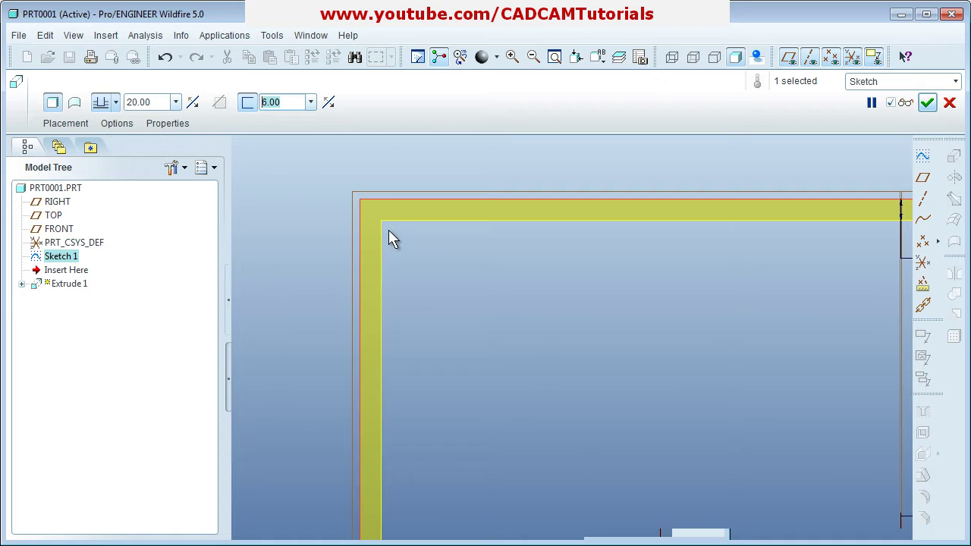
click(331, 103)
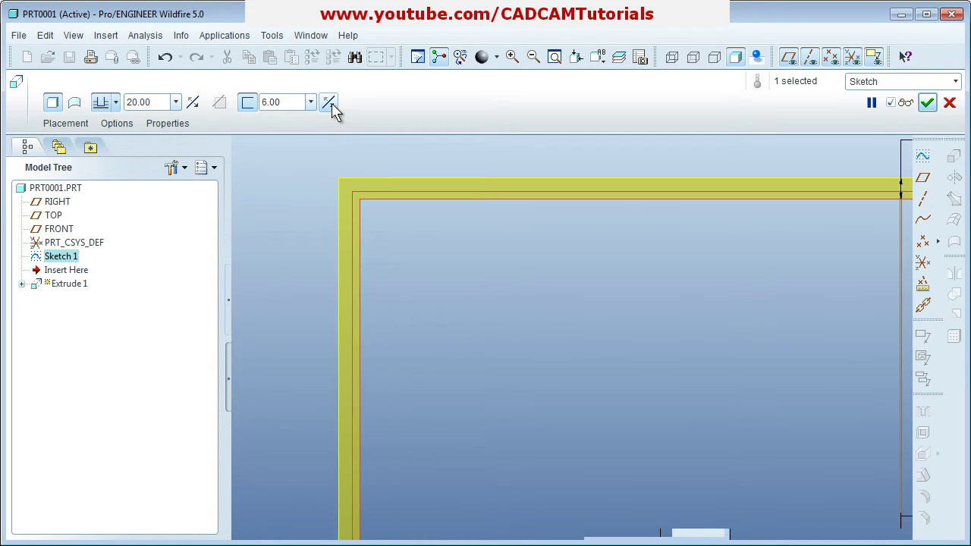
click(331, 105)
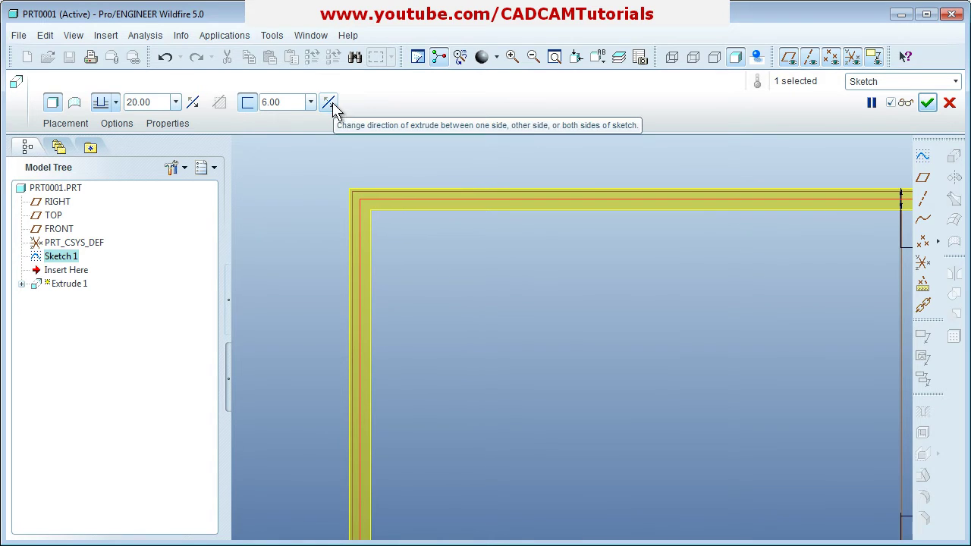
click(332, 105)
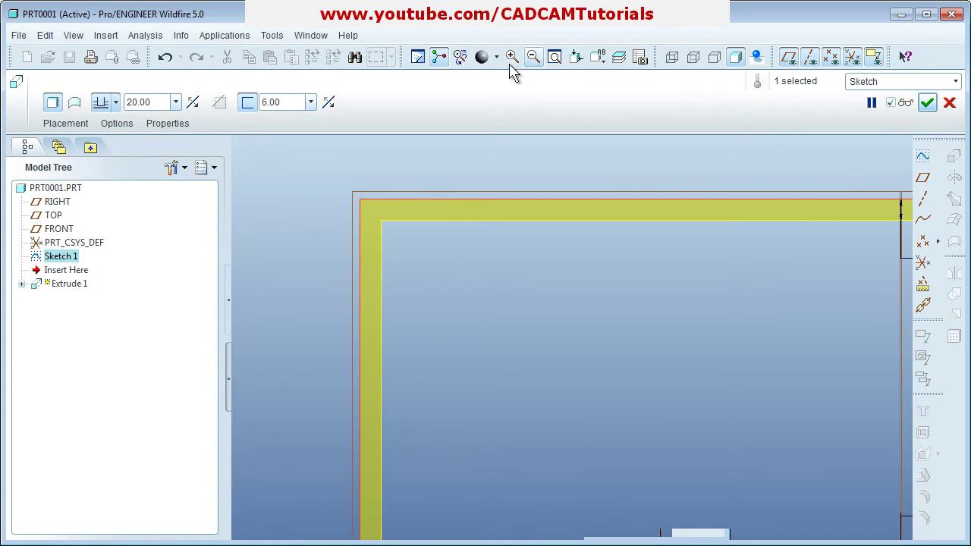
click(560, 61)
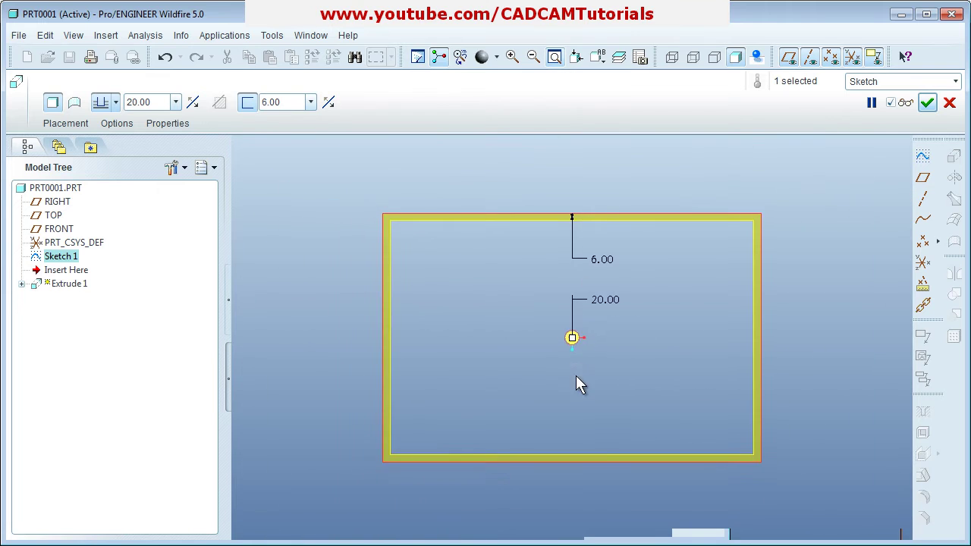
middle_drag(577, 384, 563, 296)
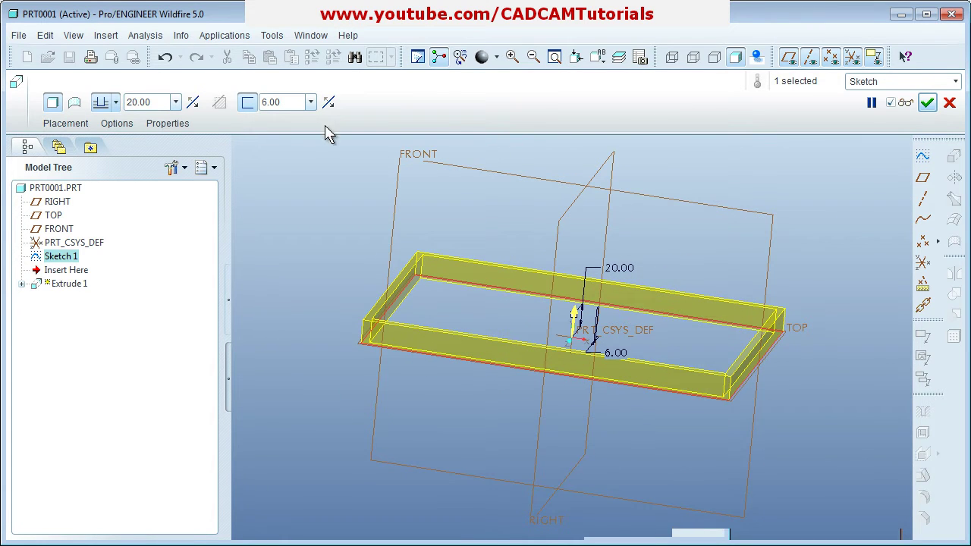
Complete Extrude 1 as a solid 20.00-thick block and select its top face.
click(248, 104)
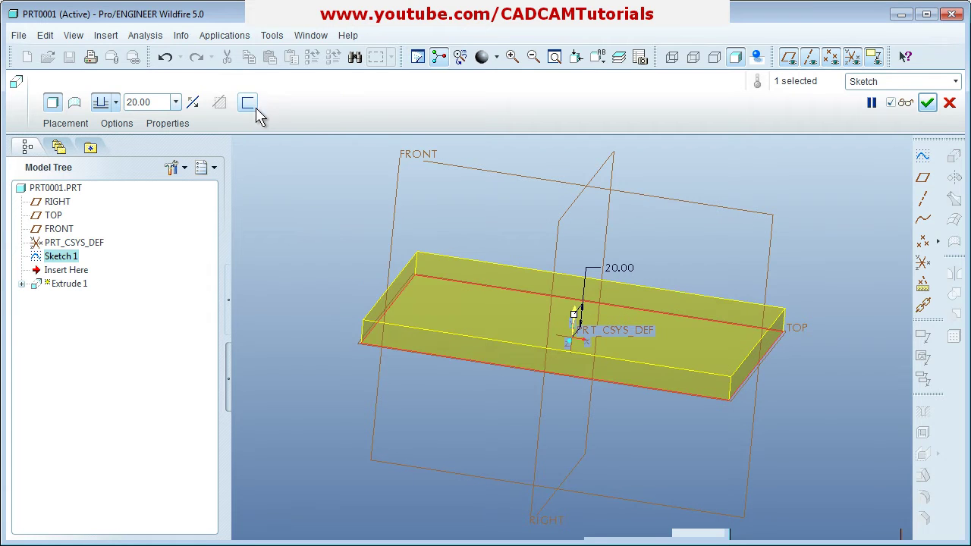
mouse_move(768, 266)
middle_down()
mouse_move(733, 276)
mouse_move(767, 264)
mouse_move(759, 267)
middle_up()
click(928, 101)
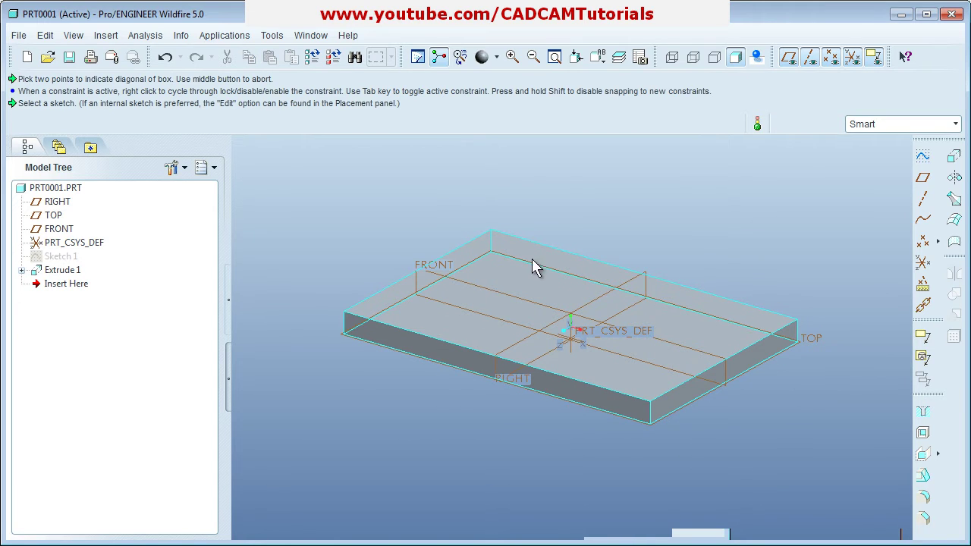
click(735, 341)
click(709, 331)
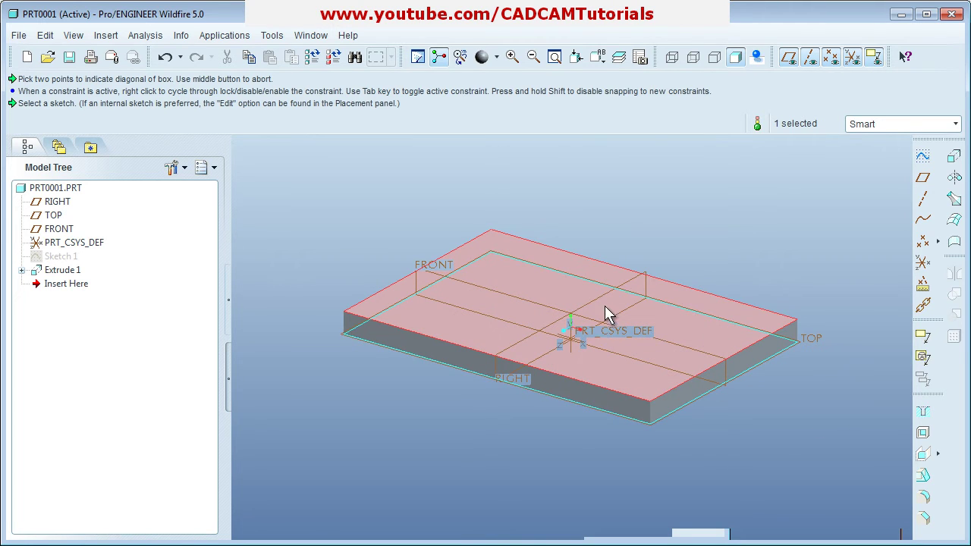
Start a sketch on the top face with the plate's top and left edges as references.
click(922, 158)
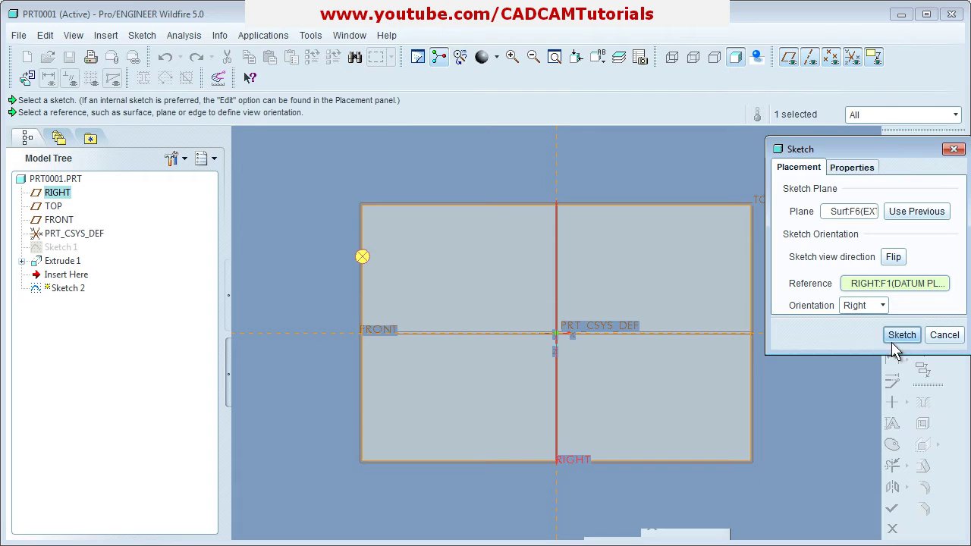
click(895, 338)
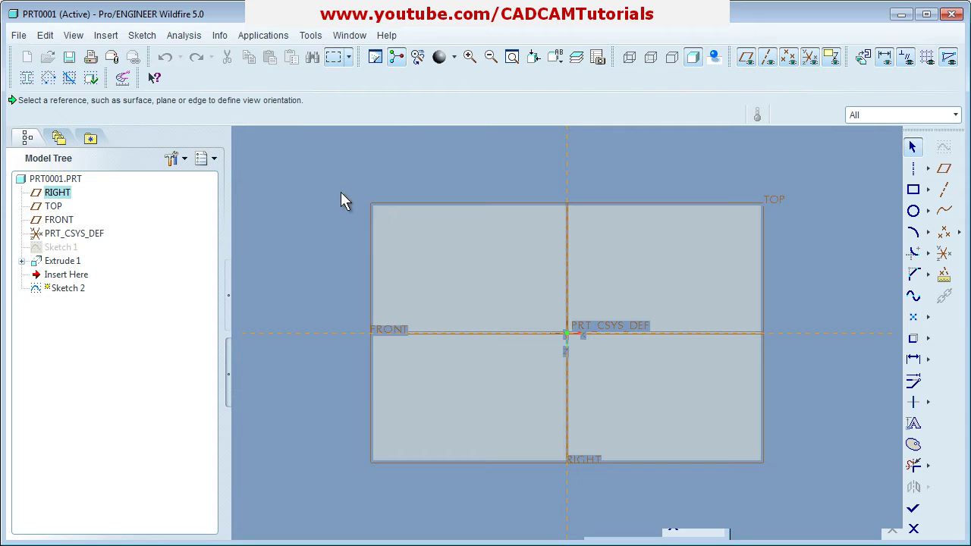
click(141, 36)
click(163, 71)
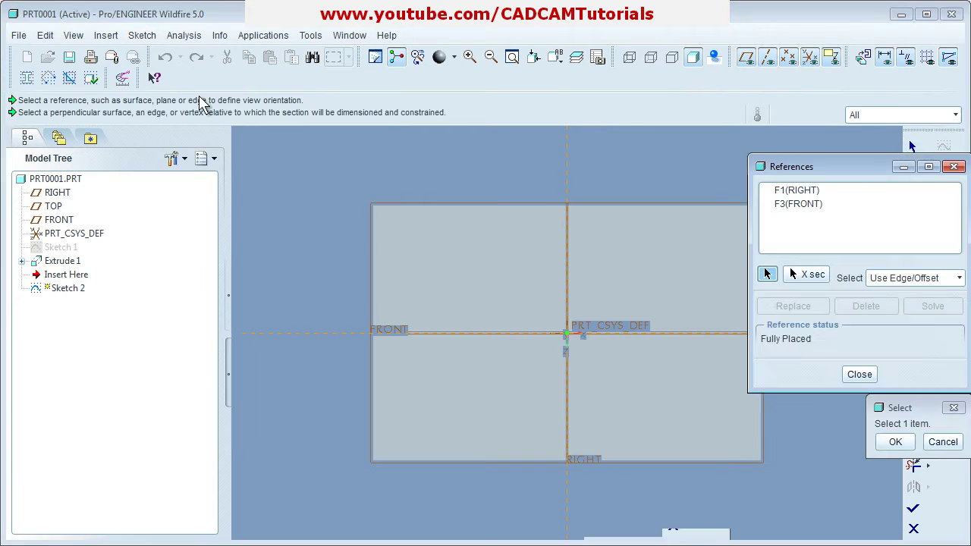
click(405, 205)
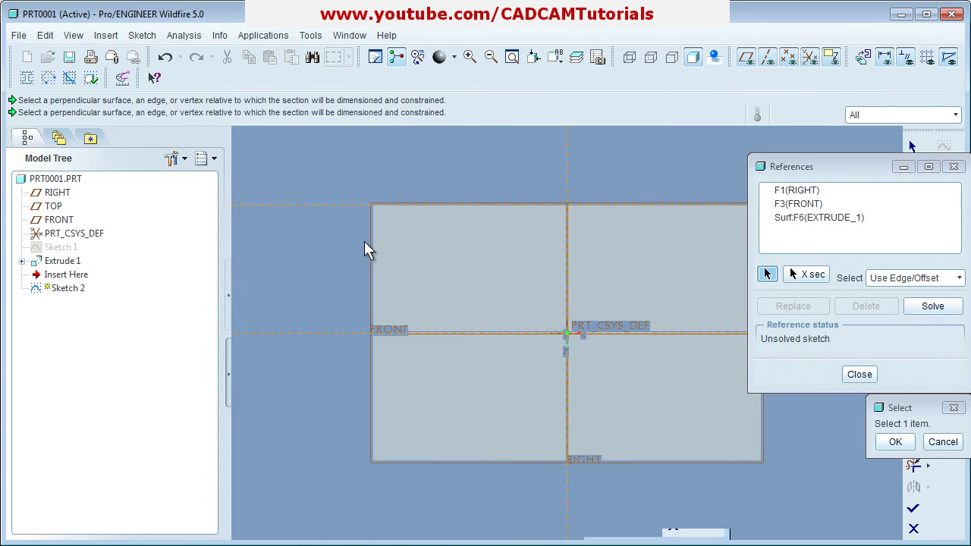
click(373, 246)
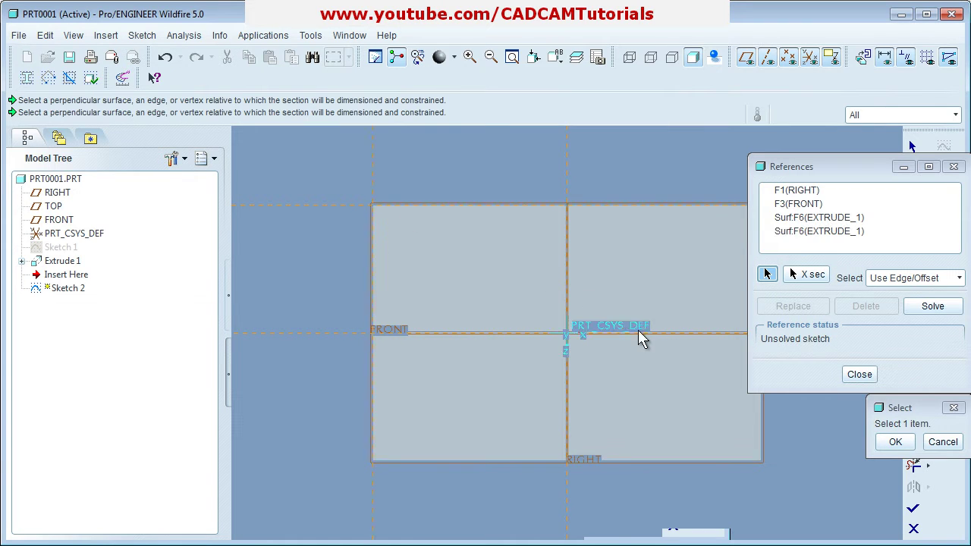
click(854, 378)
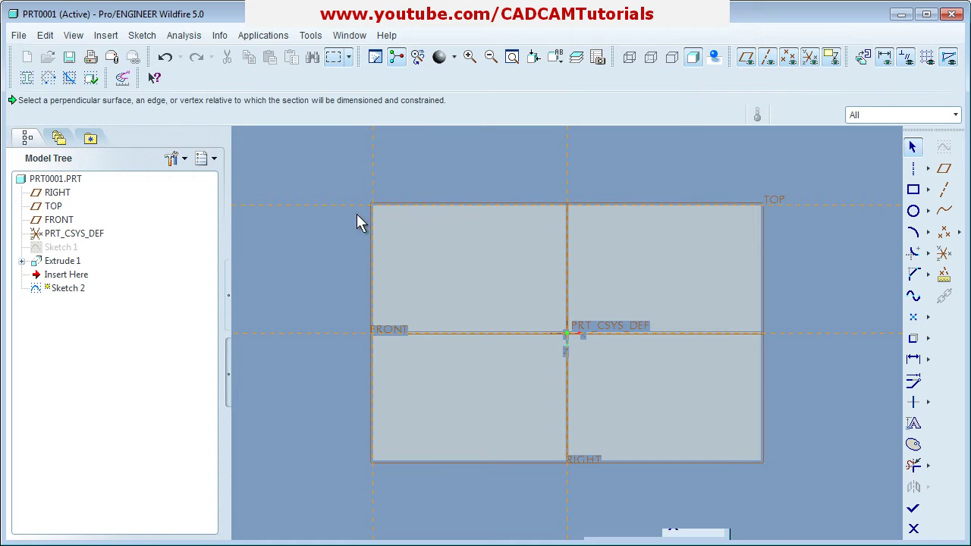
Draw a 61.90 by 26.97 rectangle at the top-left corner and finish Sketch 2.
click(914, 190)
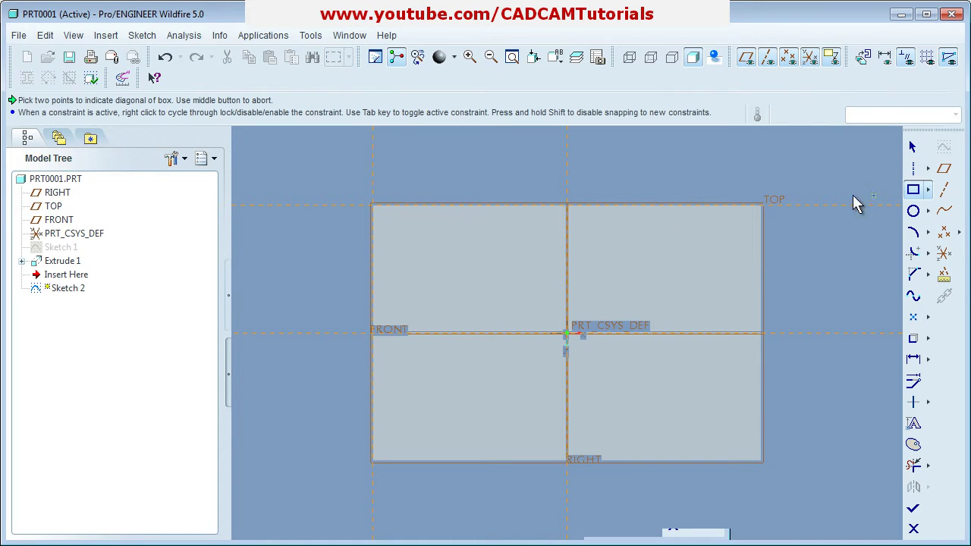
click(372, 206)
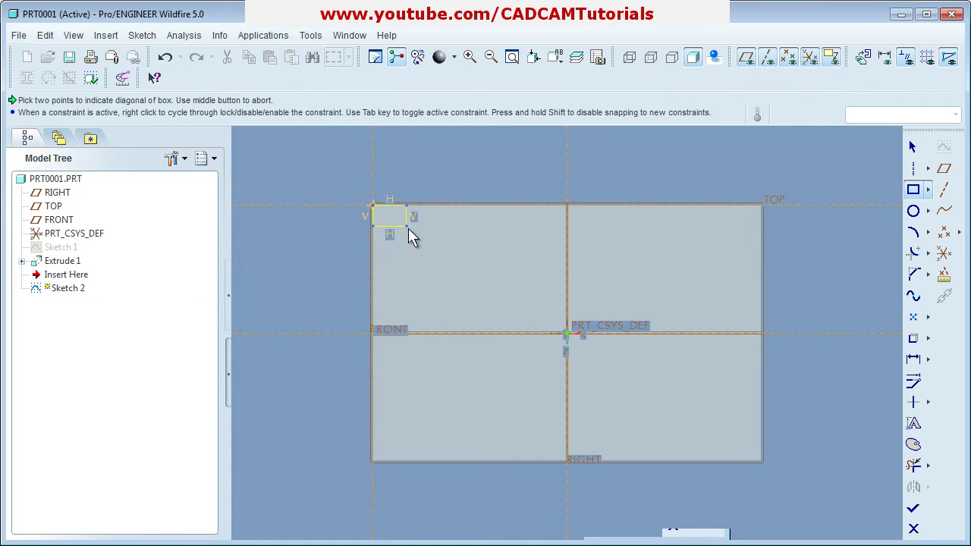
click(451, 240)
middle_click(490, 274)
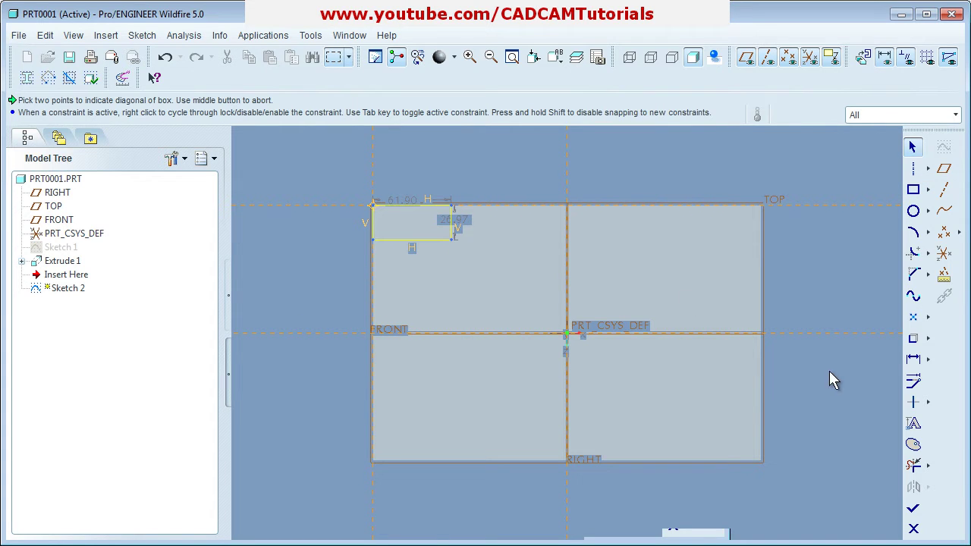
click(914, 507)
mouse_move(574, 456)
middle_down()
mouse_move(538, 386)
mouse_move(549, 386)
middle_up()
Extrude the corner rectangle to a height of 73.00 as Extrude 2.
click(954, 127)
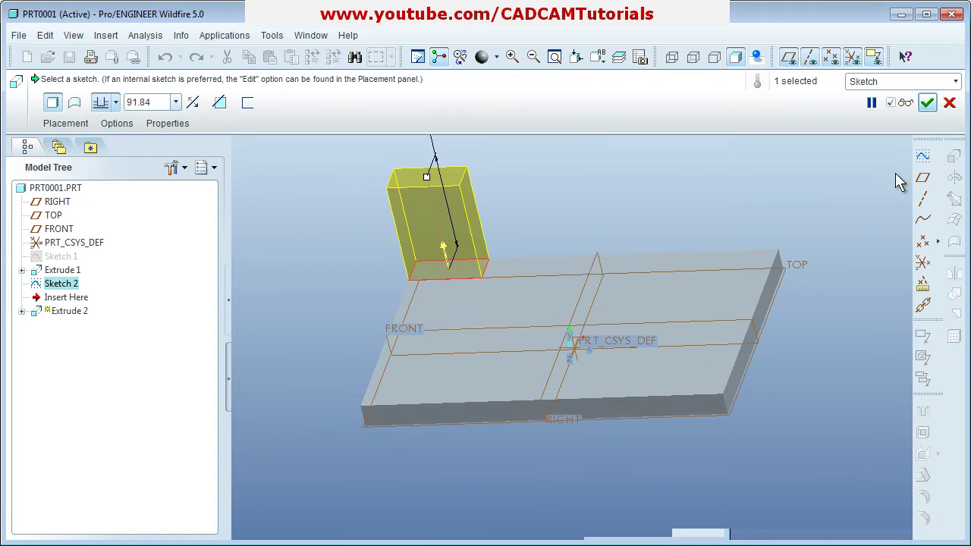
middle_drag(583, 300, 420, 323)
scroll(441, 323, down, 3)
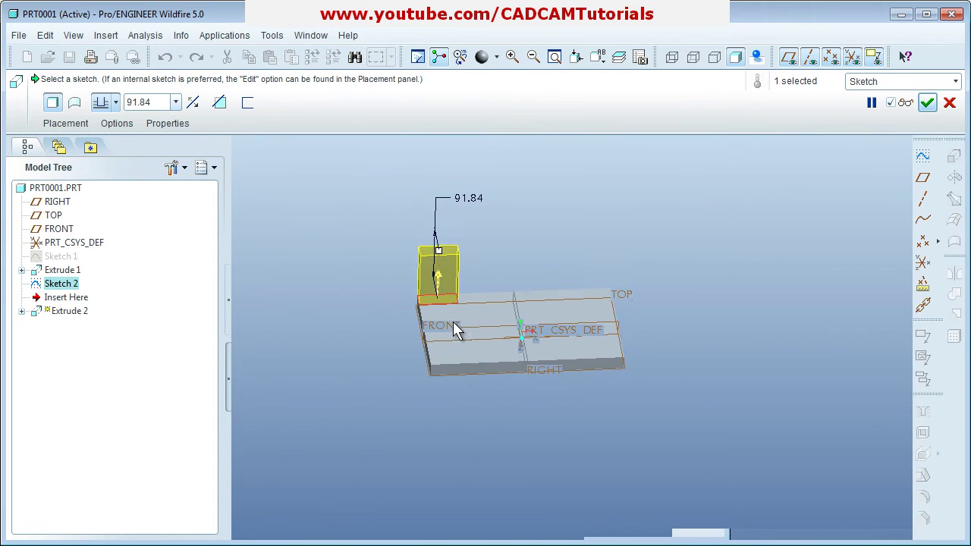
drag(439, 253, 439, 261)
middle_drag(508, 338, 497, 338)
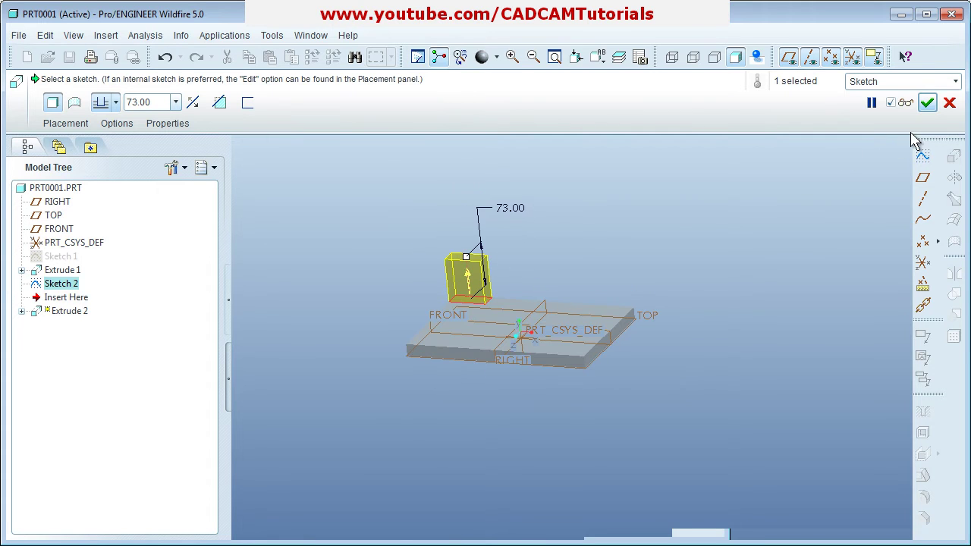
click(927, 103)
mouse_move(623, 357)
middle_down()
mouse_move(658, 385)
mouse_move(607, 378)
mouse_move(491, 301)
middle_up()
scroll(494, 299, up, 3)
scroll(505, 307, down, 1)
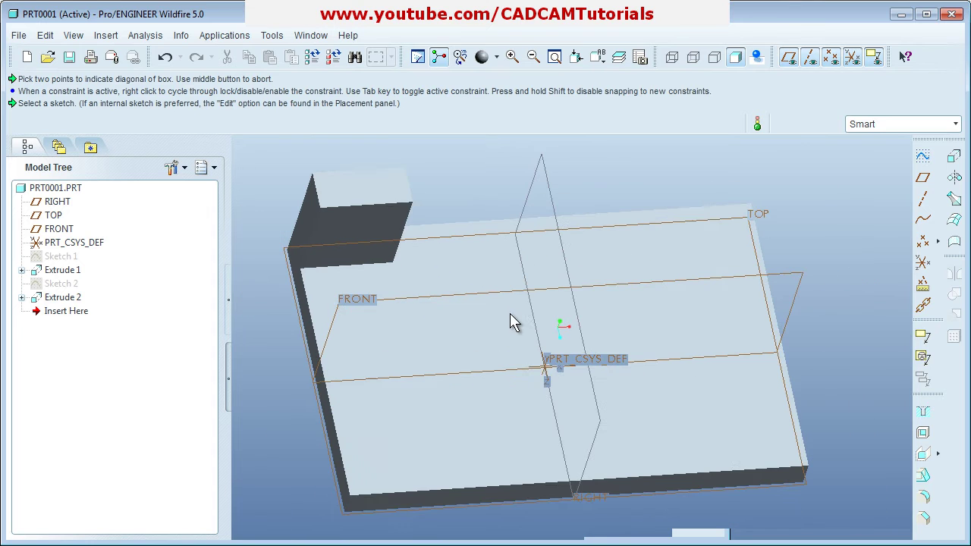
Select the plate's top face and open a new sketch on it.
click(711, 404)
click(727, 419)
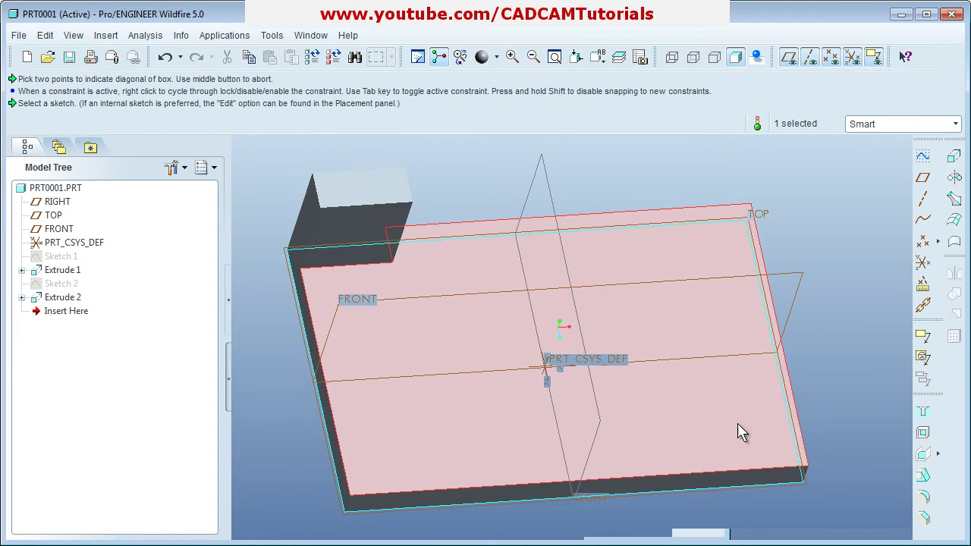
click(924, 159)
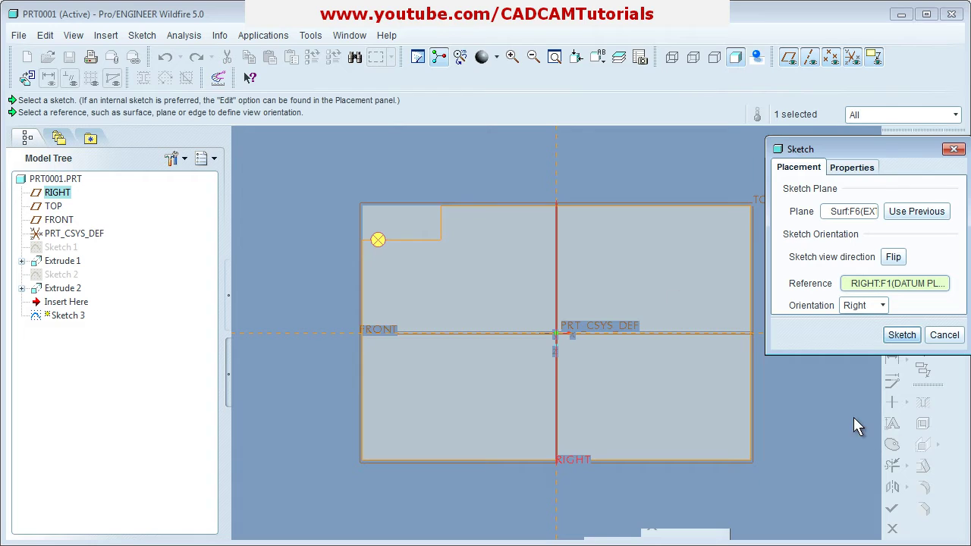
middle_click(853, 418)
Draw a rectangle centred on the origin and finish Sketch 3.
click(913, 169)
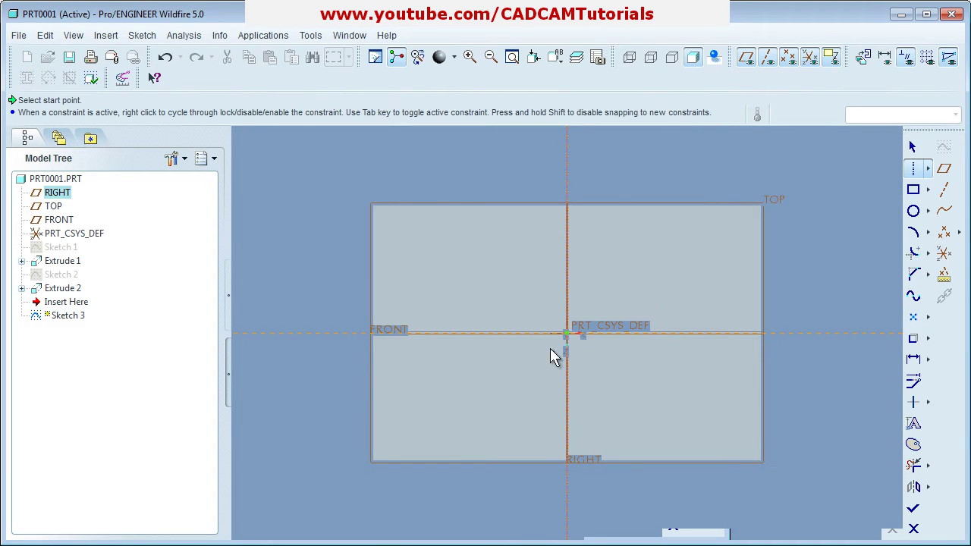
click(529, 334)
middle_click(657, 341)
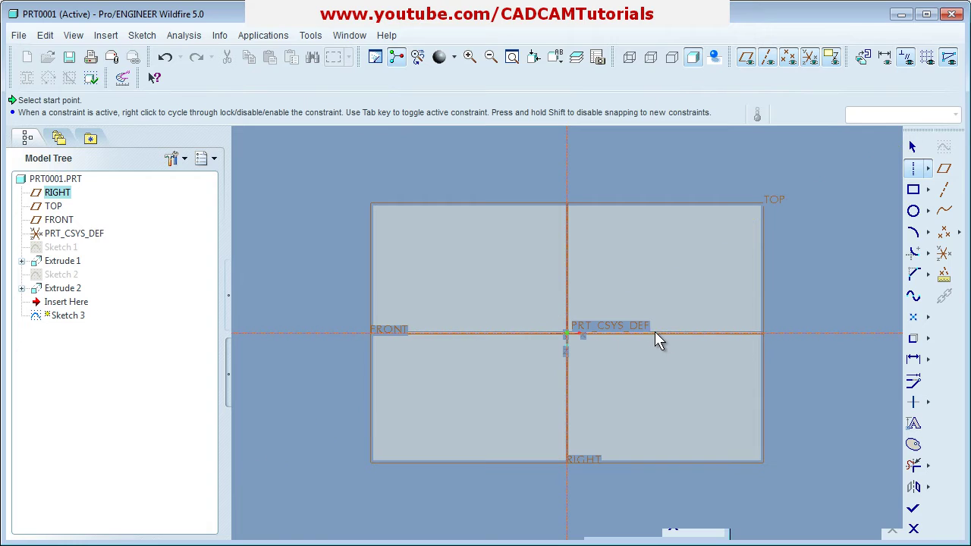
middle_click(690, 397)
click(913, 191)
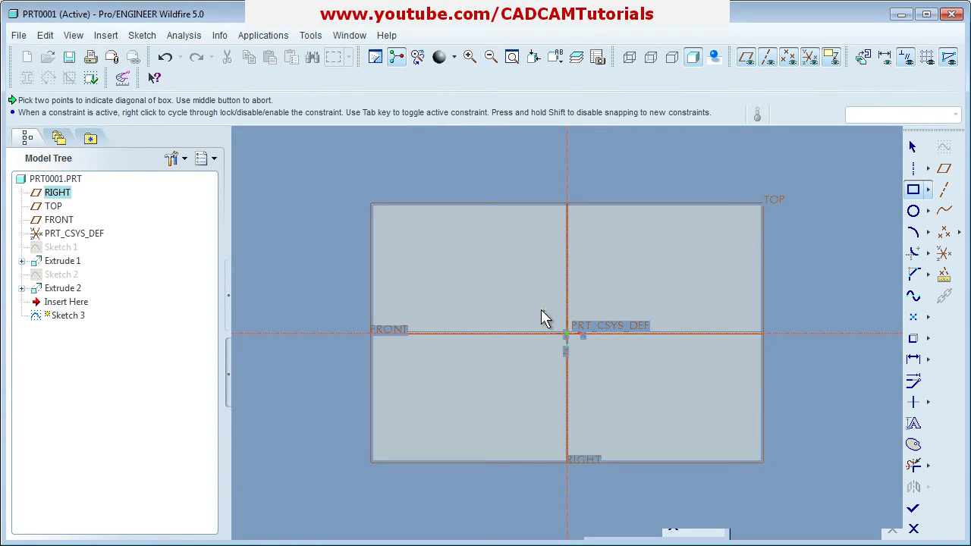
click(523, 301)
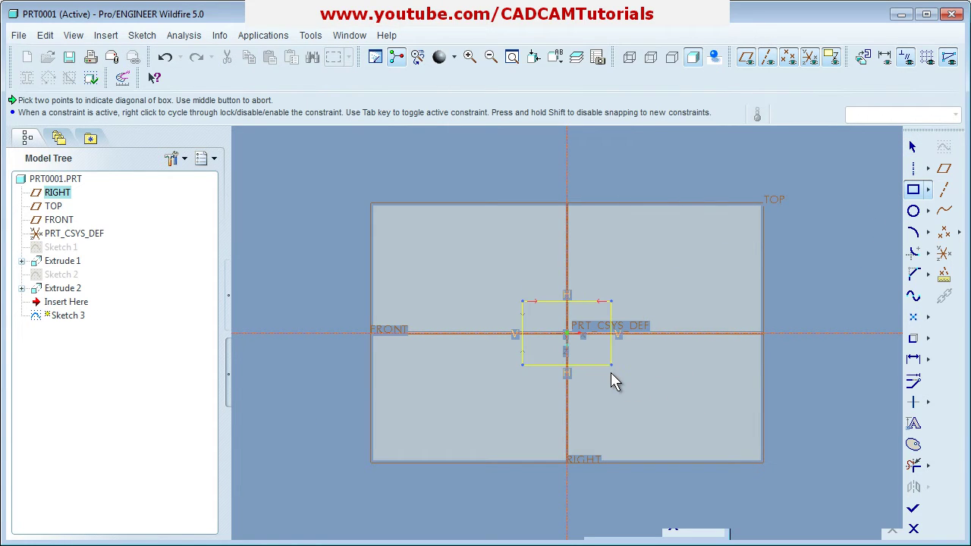
middle_click(649, 393)
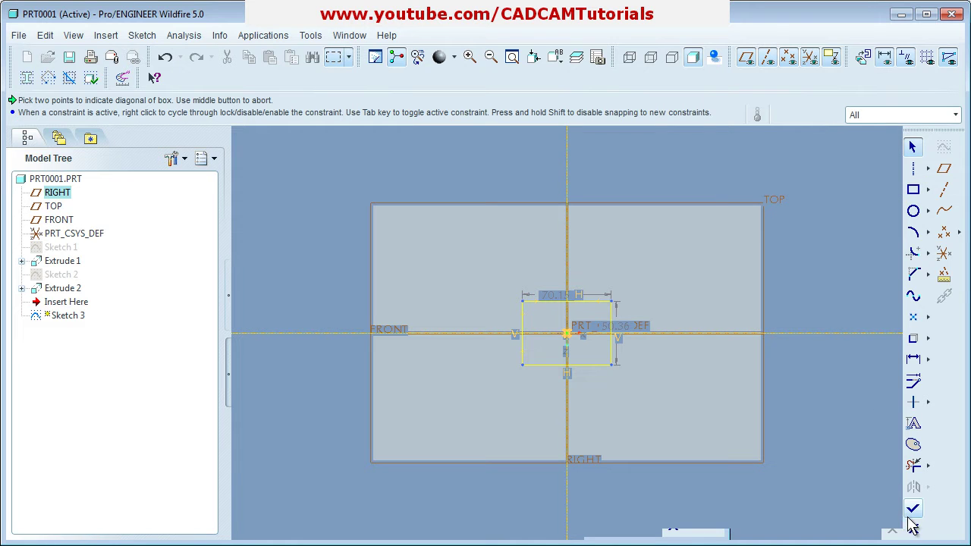
click(914, 508)
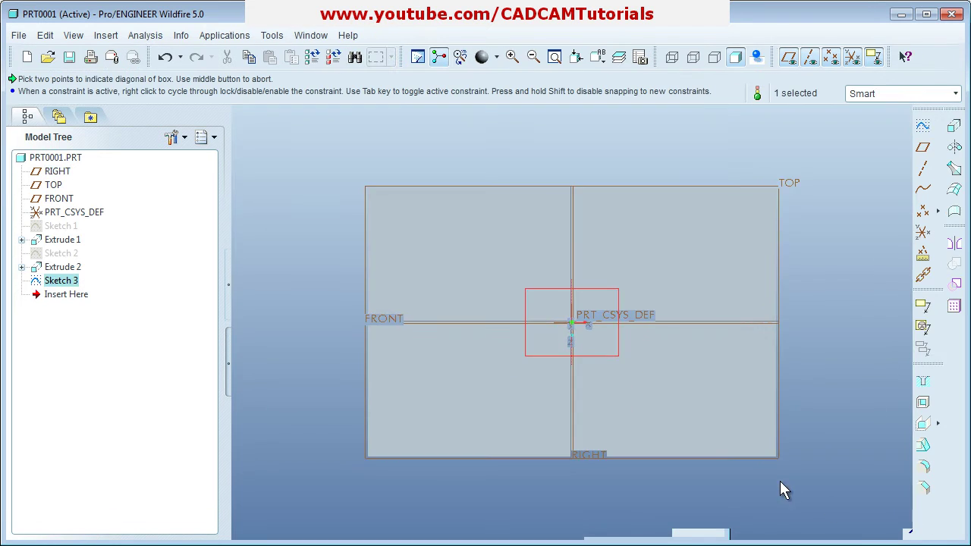
Extrude the centred rectangle downward as a 94.61-deep cut through the plate's centre.
click(923, 327)
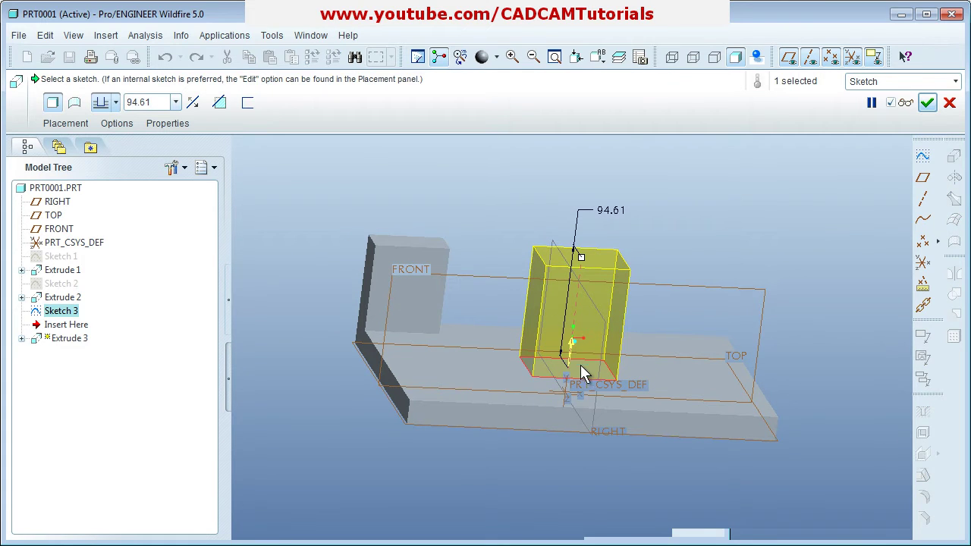
click(570, 344)
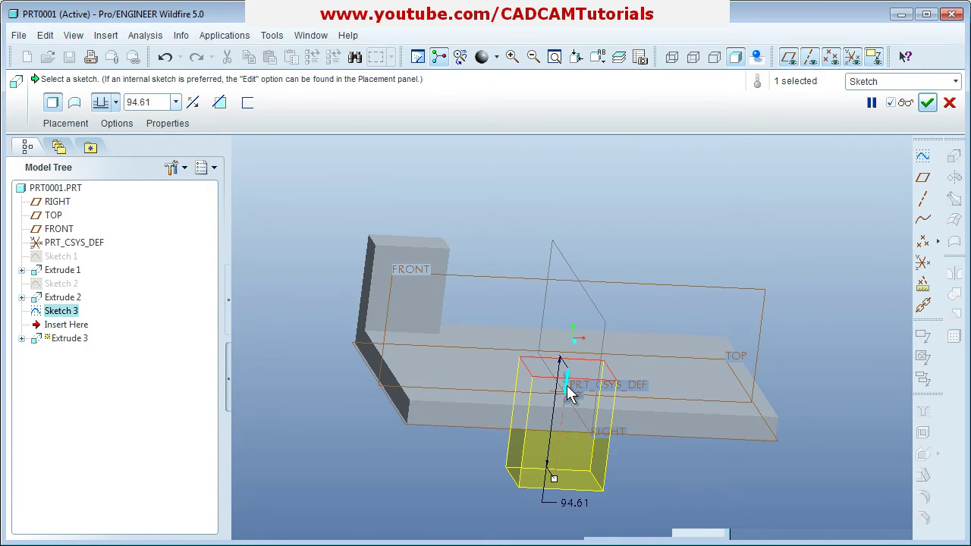
click(568, 385)
click(570, 343)
click(219, 103)
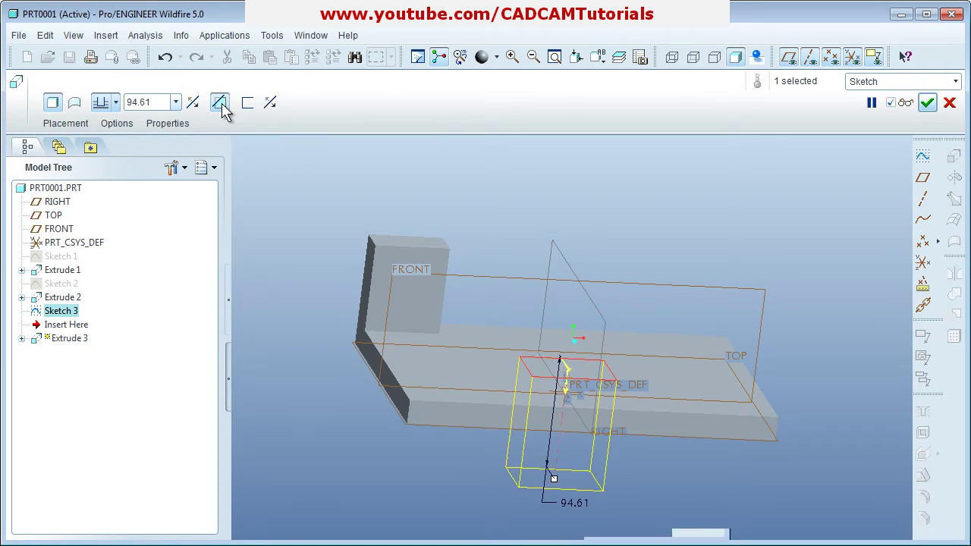
mouse_move(613, 390)
middle_down()
mouse_move(627, 372)
mouse_move(617, 383)
middle_up()
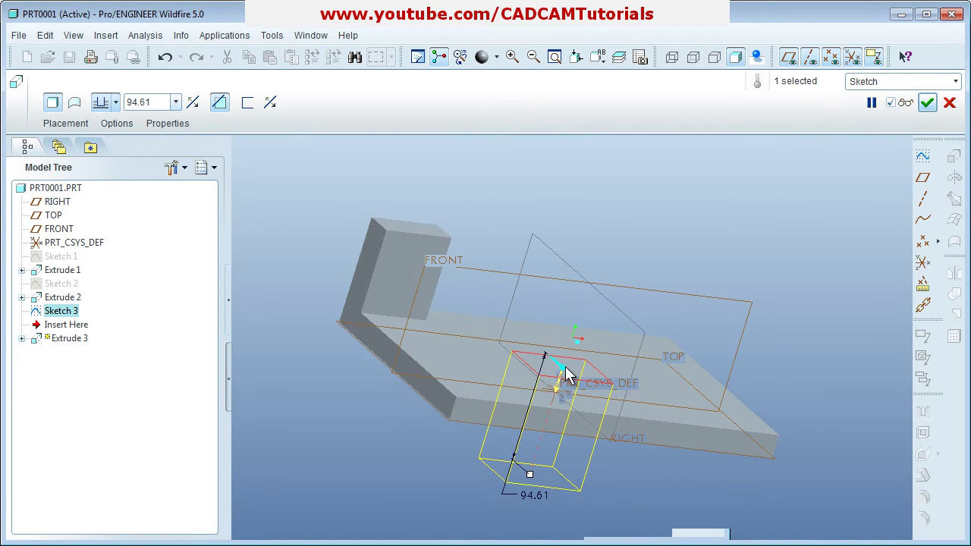
middle_drag(599, 347, 566, 342)
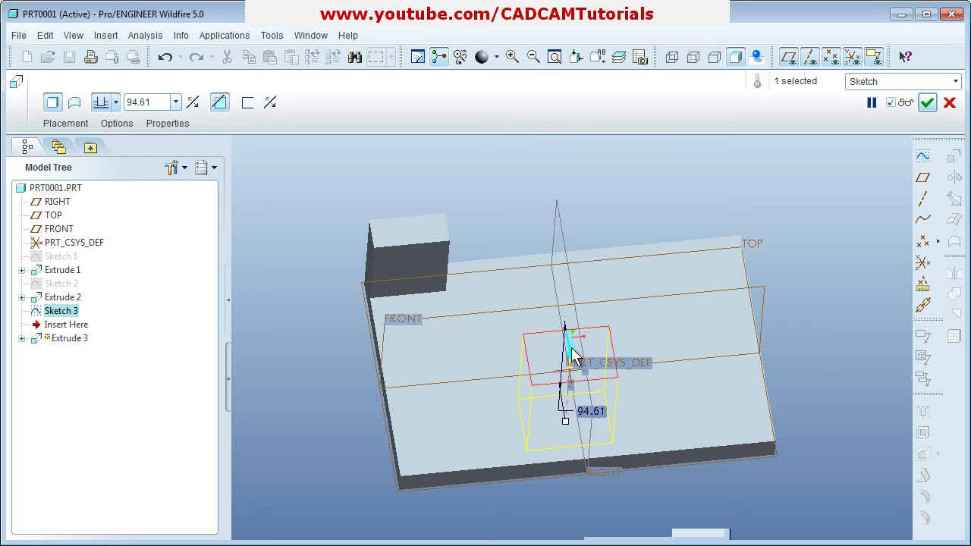
middle_drag(642, 363, 657, 336)
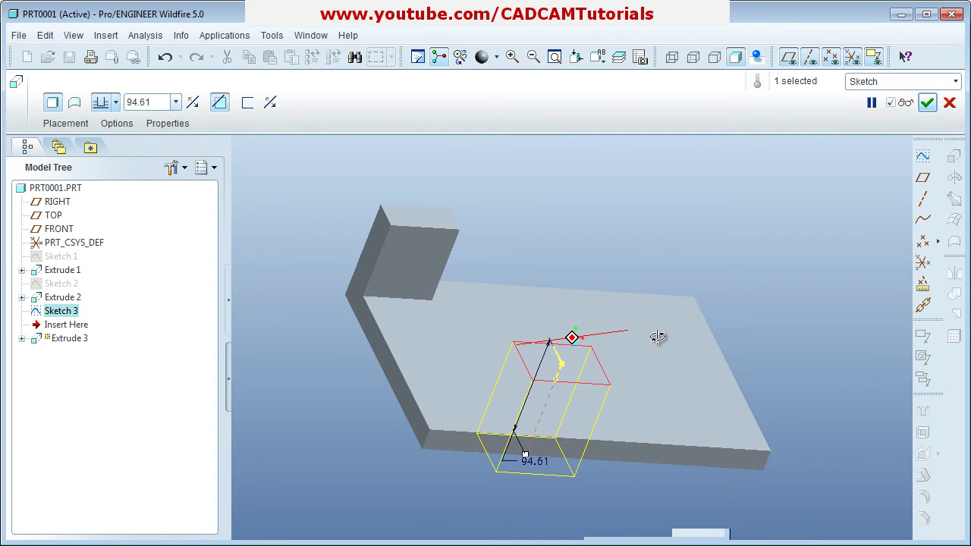
click(906, 103)
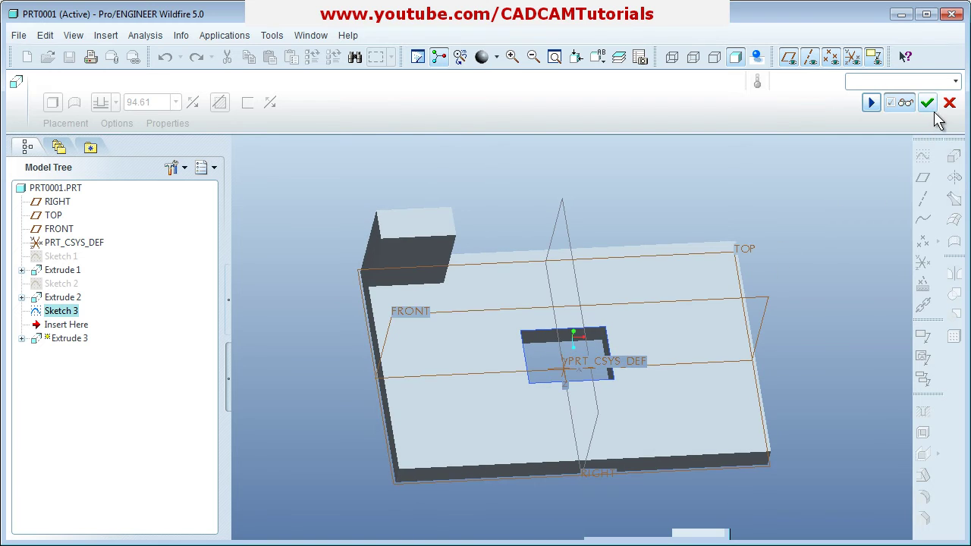
click(928, 103)
middle_drag(884, 226, 774, 307)
click(774, 307)
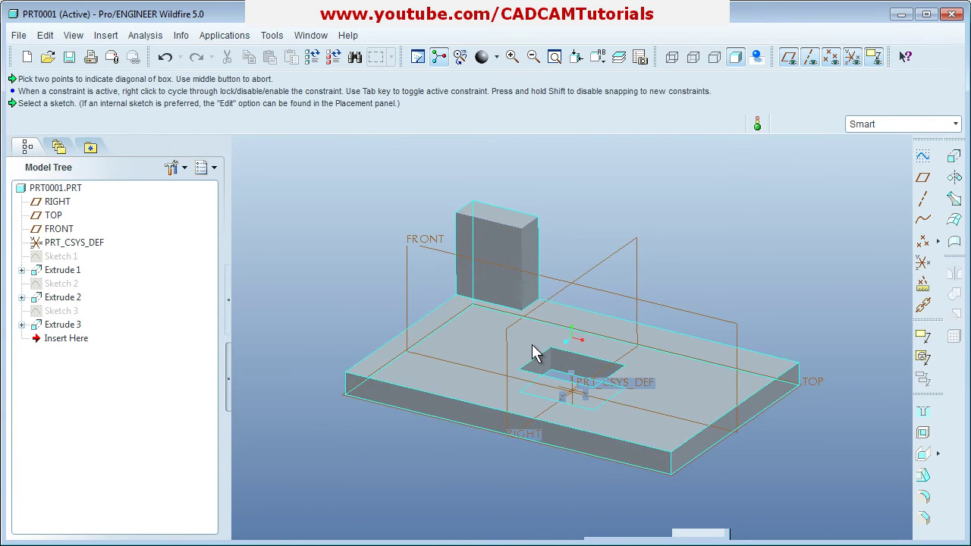
Sketch a circle as Sketch 4 on the upright block's front face.
click(494, 295)
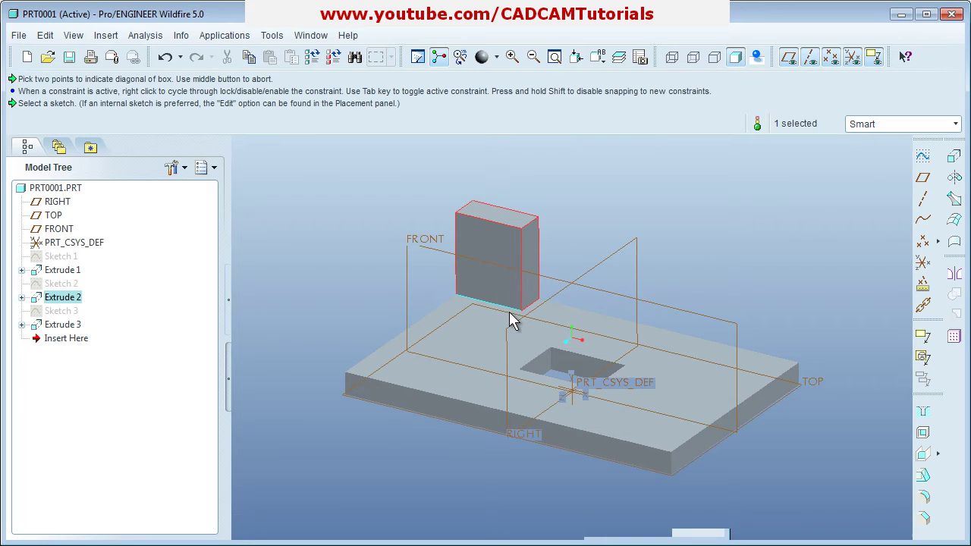
click(499, 256)
click(954, 158)
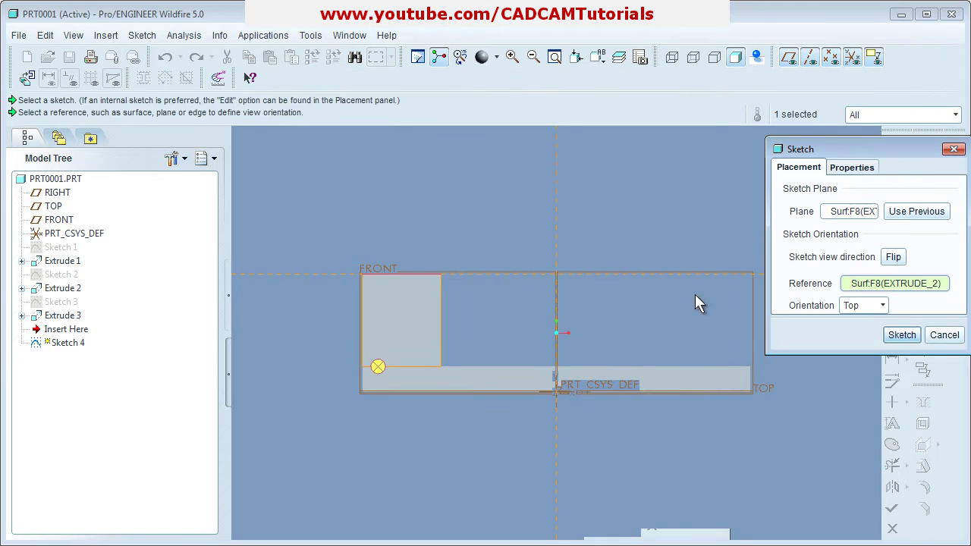
middle_click(686, 307)
click(913, 211)
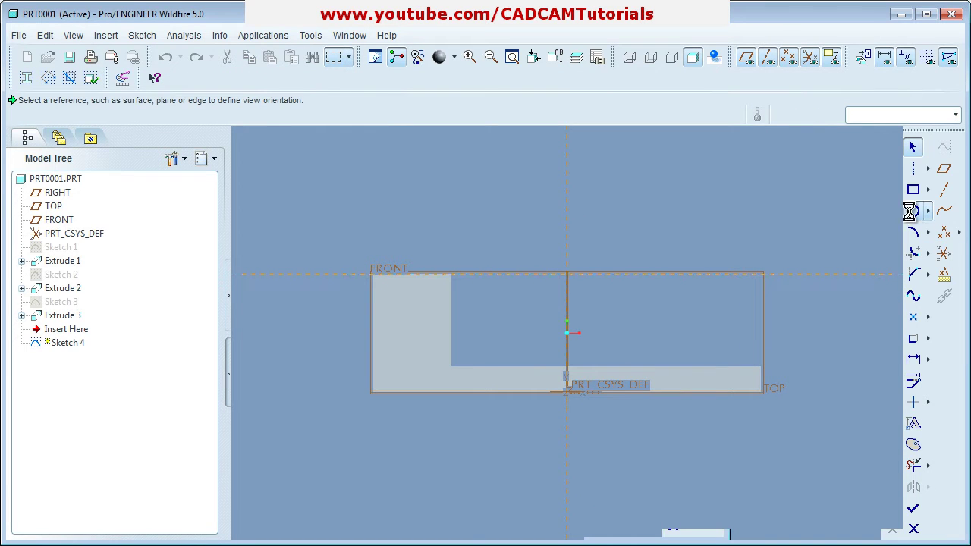
click(413, 320)
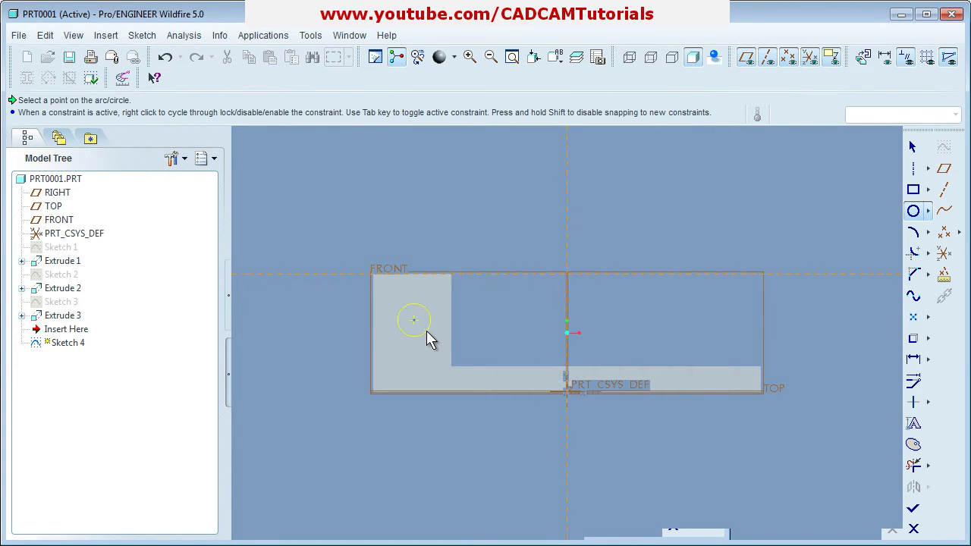
click(428, 336)
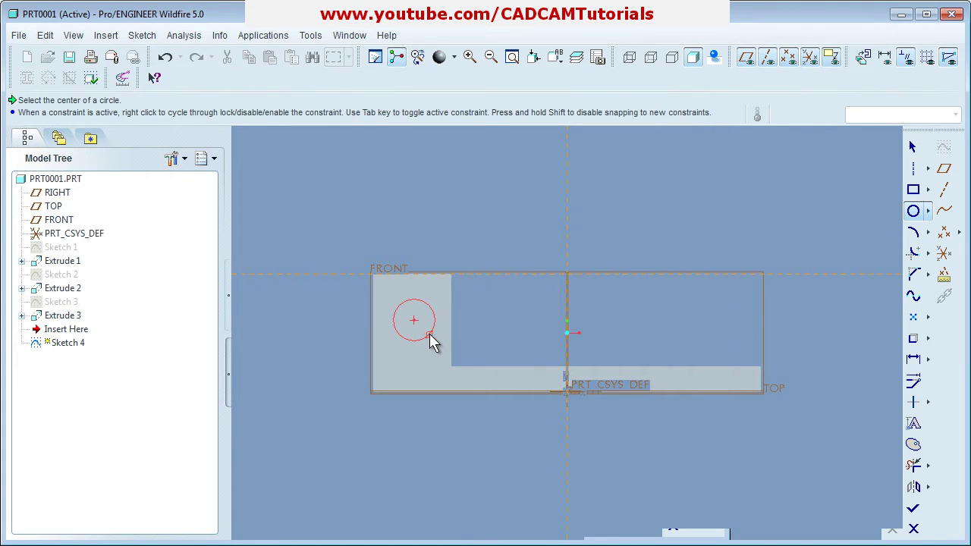
click(913, 508)
Extrude Sketch 4 to the 94.61 default depth, forming a cylindrical pin.
middle_drag(784, 433, 730, 455)
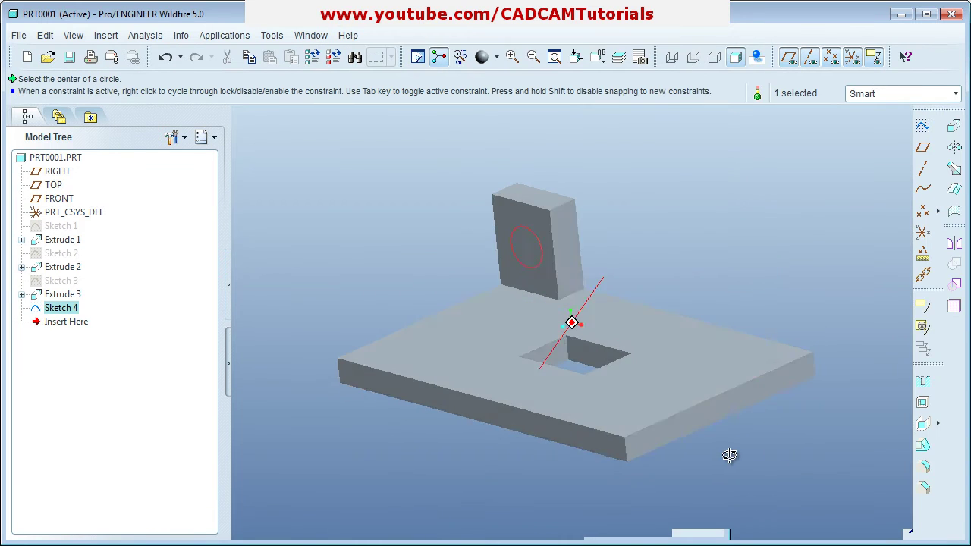
click(954, 126)
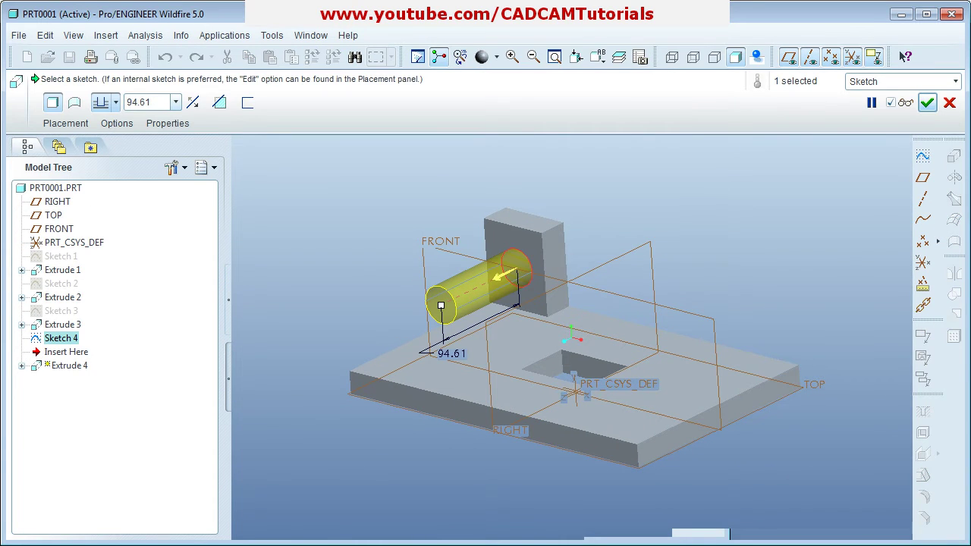
click(927, 102)
middle_drag(767, 284, 784, 275)
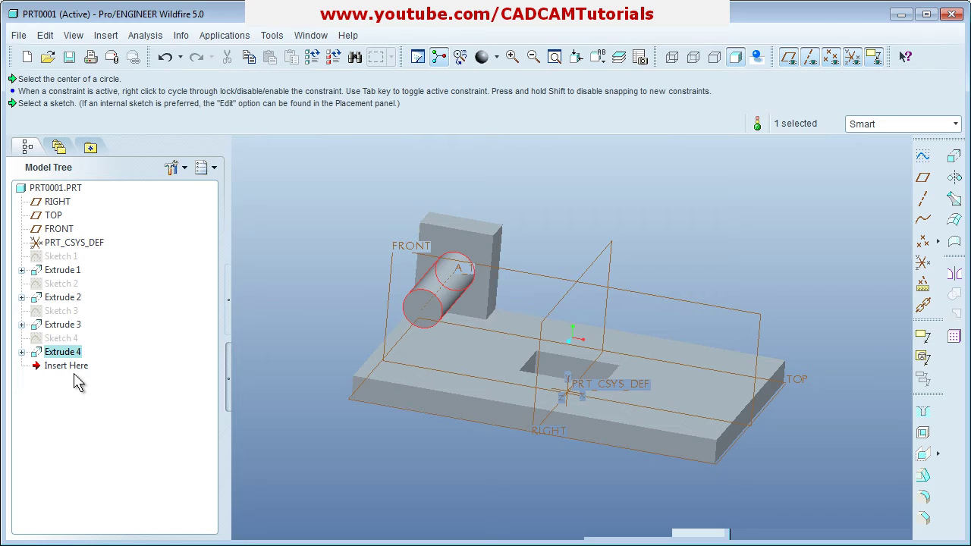
Highlight Sketch 1 through Extrude 4 in turn, then bring up Sketch 1's context menu.
click(59, 258)
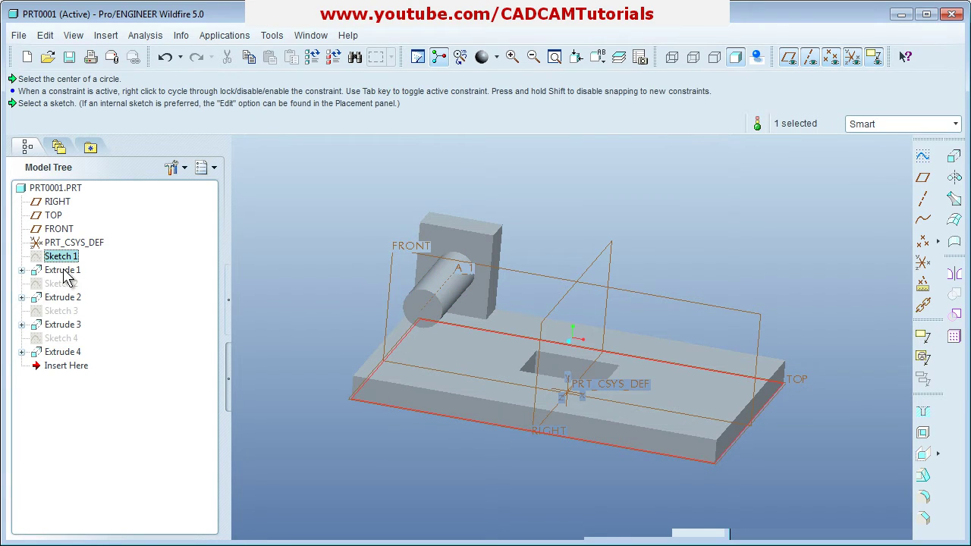
click(67, 272)
click(61, 284)
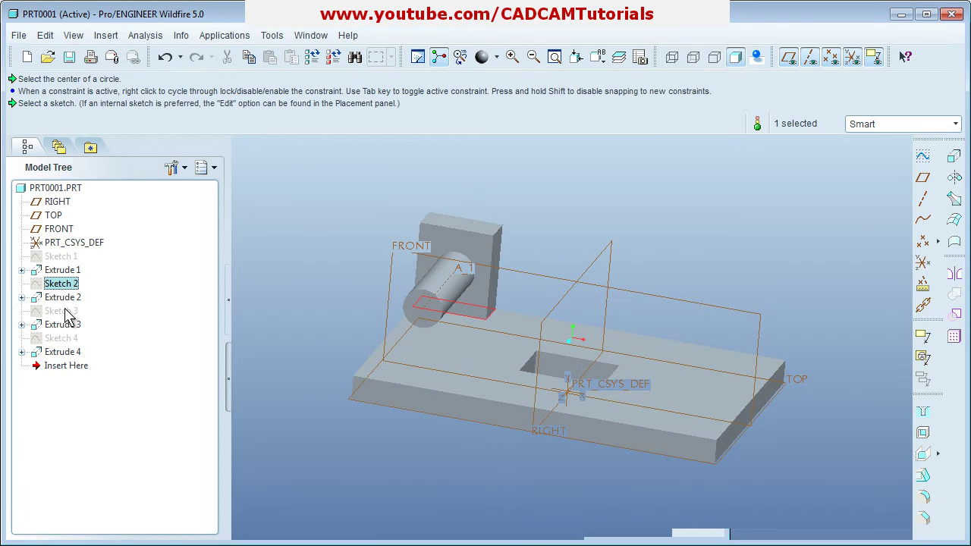
click(65, 299)
click(61, 312)
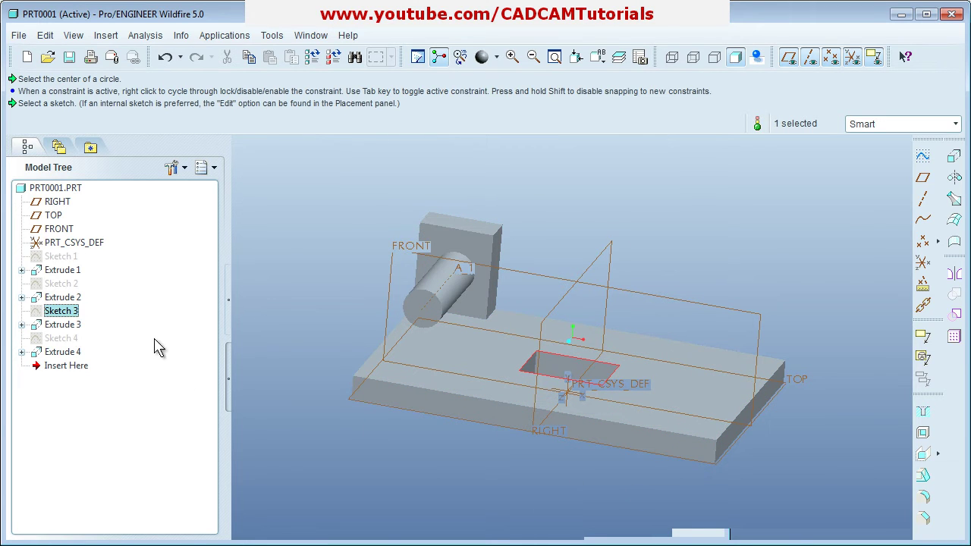
click(57, 326)
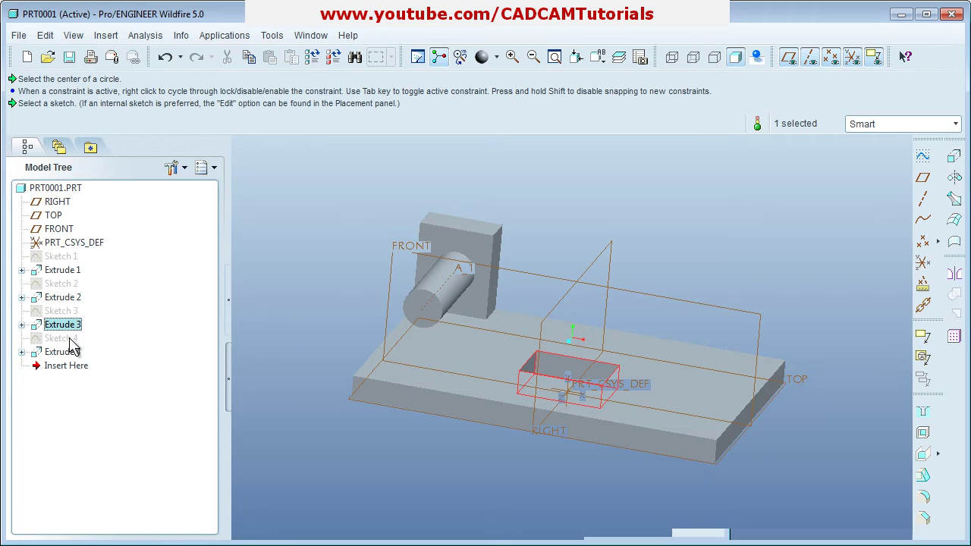
click(62, 339)
click(71, 353)
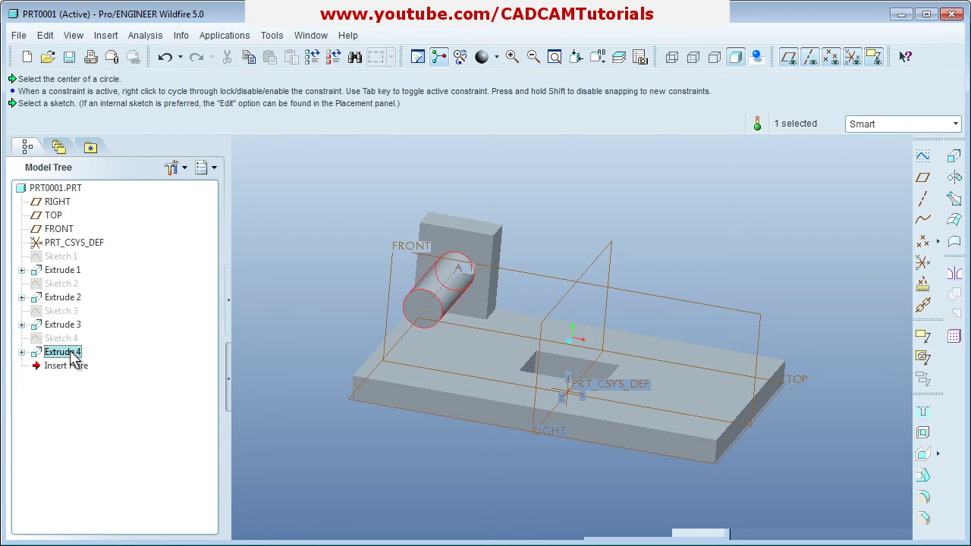
right_click(60, 259)
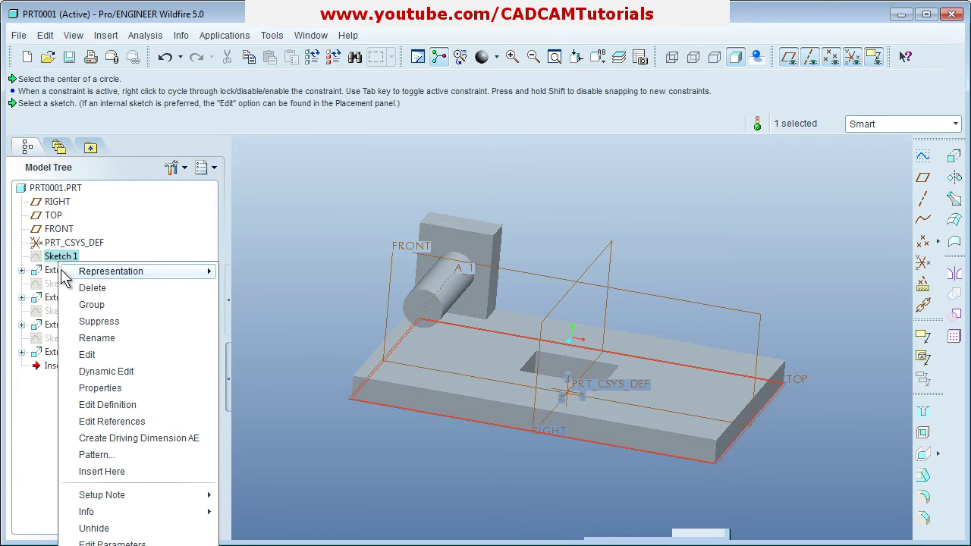
Redefine Sketch 1, changing its 306.60 width dimension to 500.
click(115, 404)
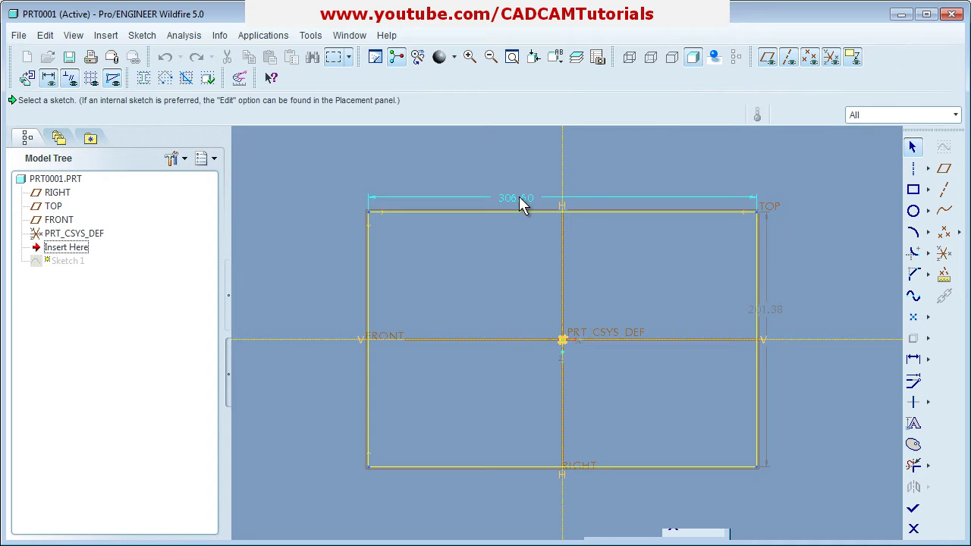
double_click(519, 197)
text(500)
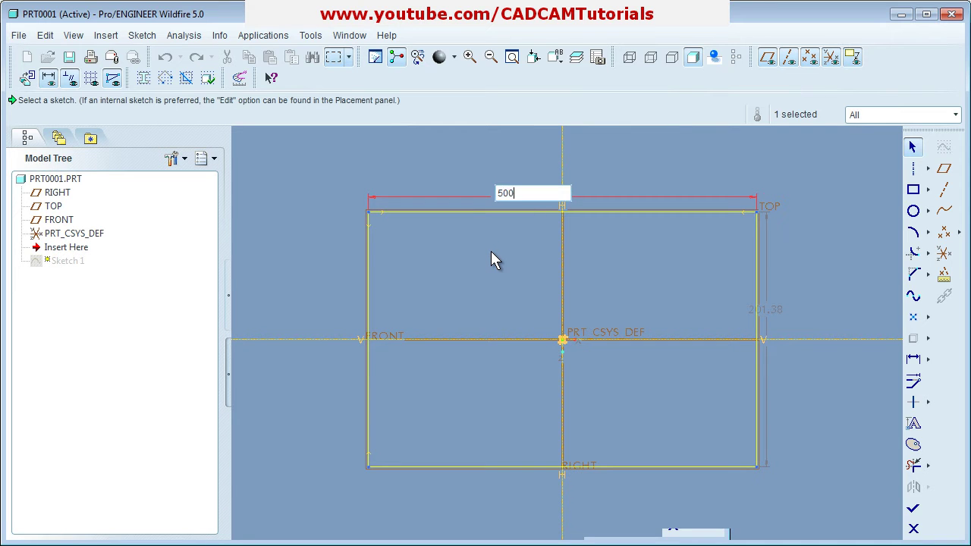
key(Return)
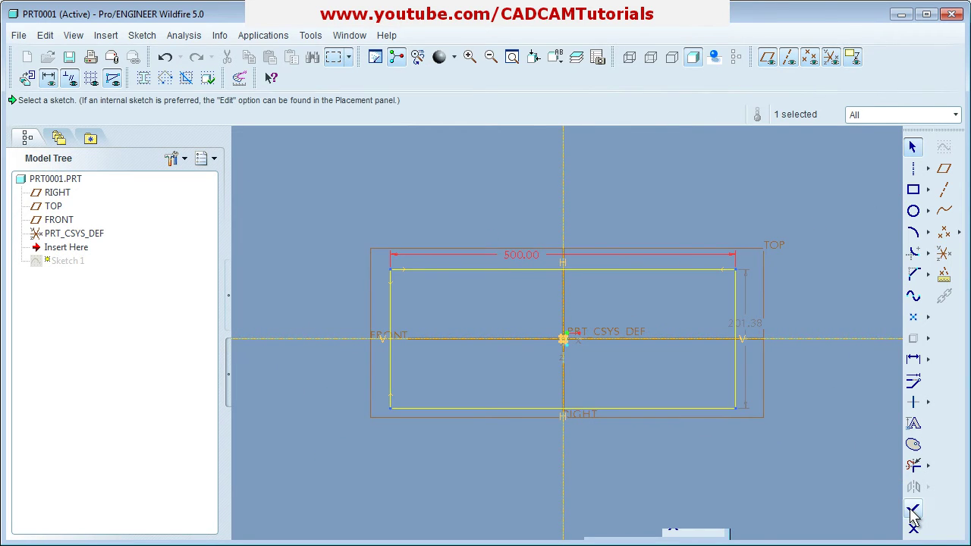
click(913, 509)
mouse_move(698, 466)
middle_down()
mouse_move(672, 379)
mouse_move(645, 402)
mouse_move(670, 399)
mouse_move(670, 384)
mouse_move(676, 395)
middle_up()
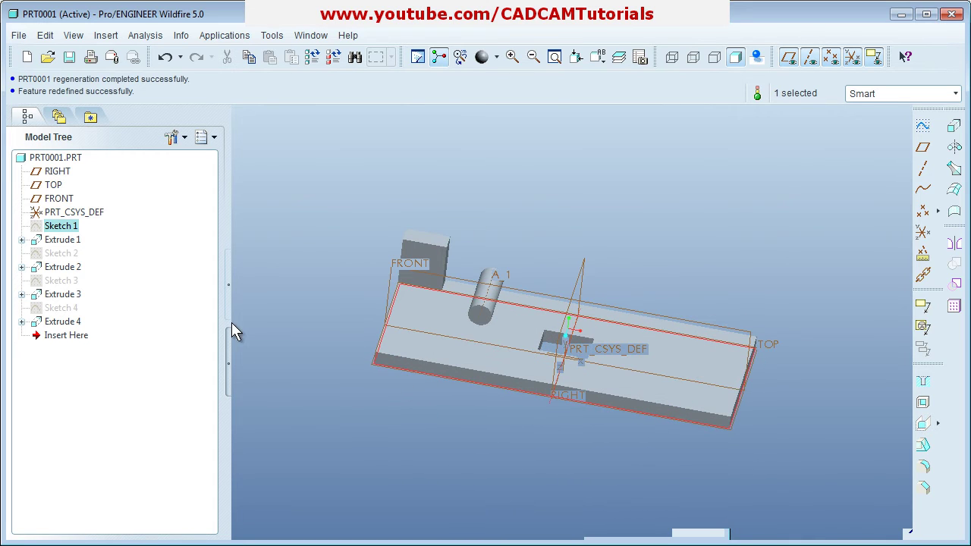
Redefine Extrude 1, changing its depth from 20.00 to 50.
click(63, 243)
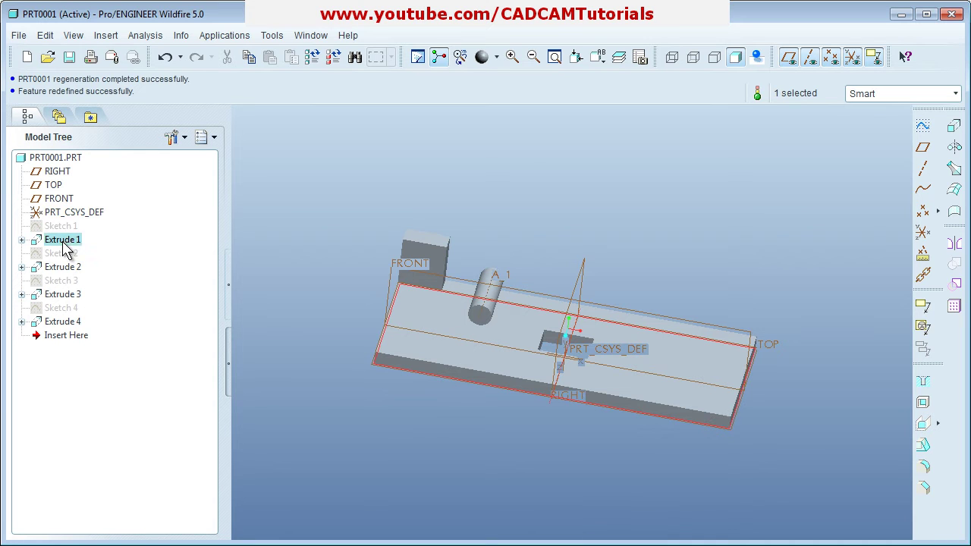
right_click(64, 243)
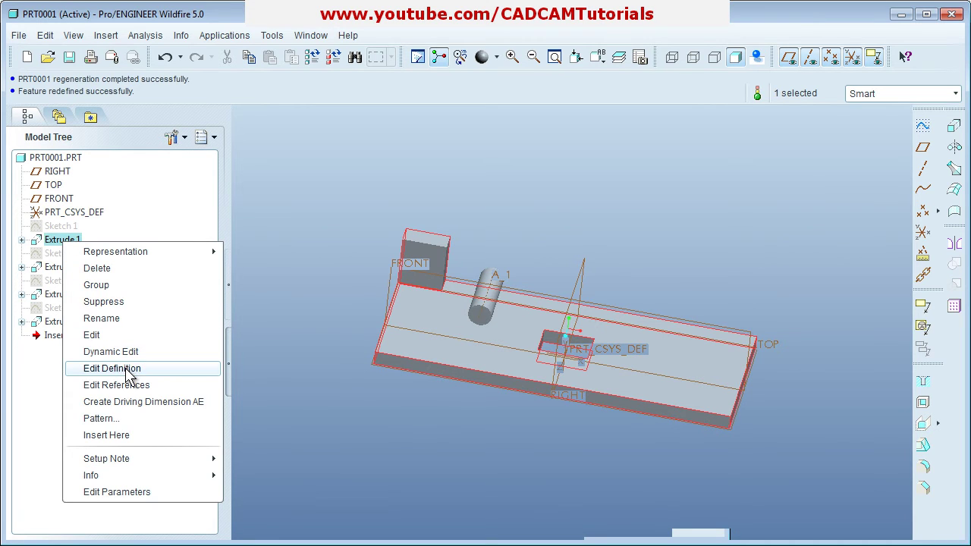
click(113, 369)
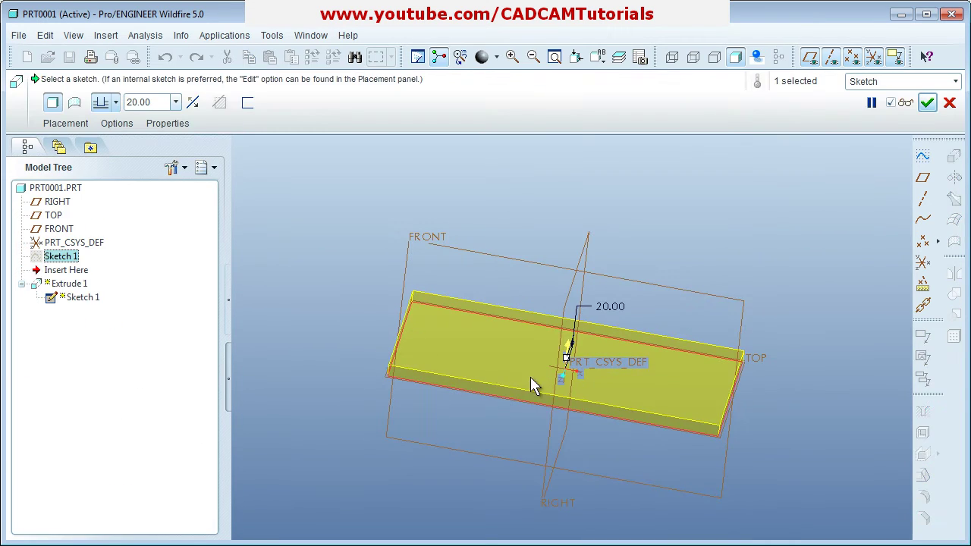
double_click(614, 312)
text(50)
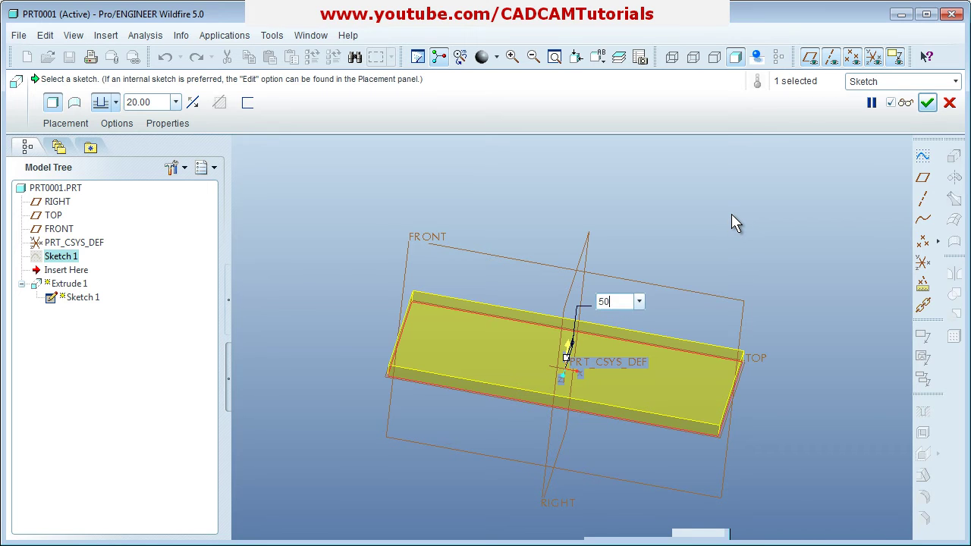
key(Return)
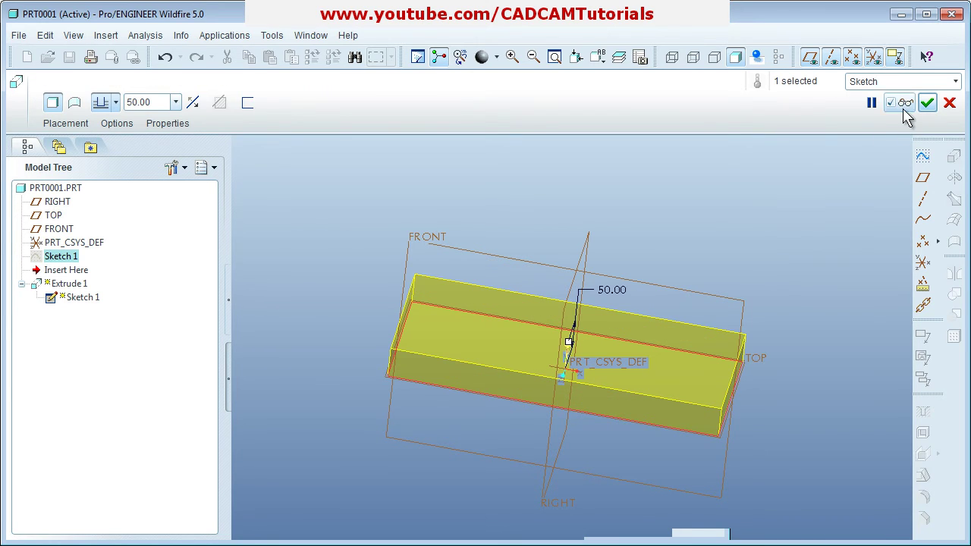
click(927, 102)
middle_drag(735, 247, 778, 274)
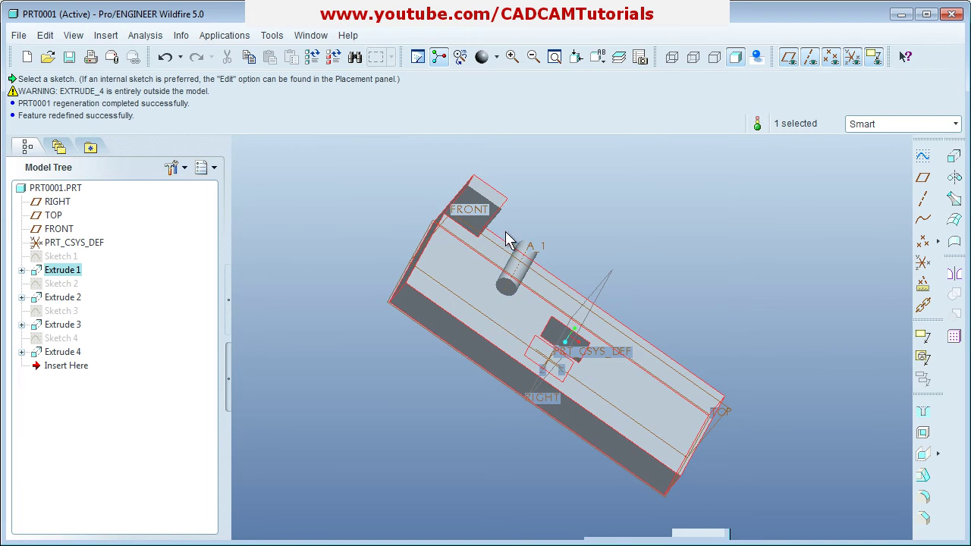
key(ctrl+d)
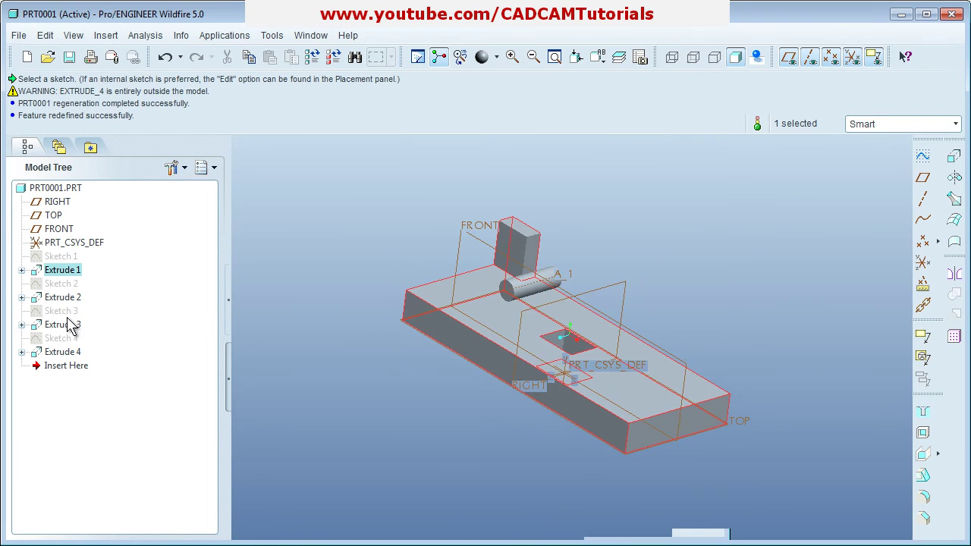
Edit the definition of Sketch 4, the pin's circle sketch.
click(59, 313)
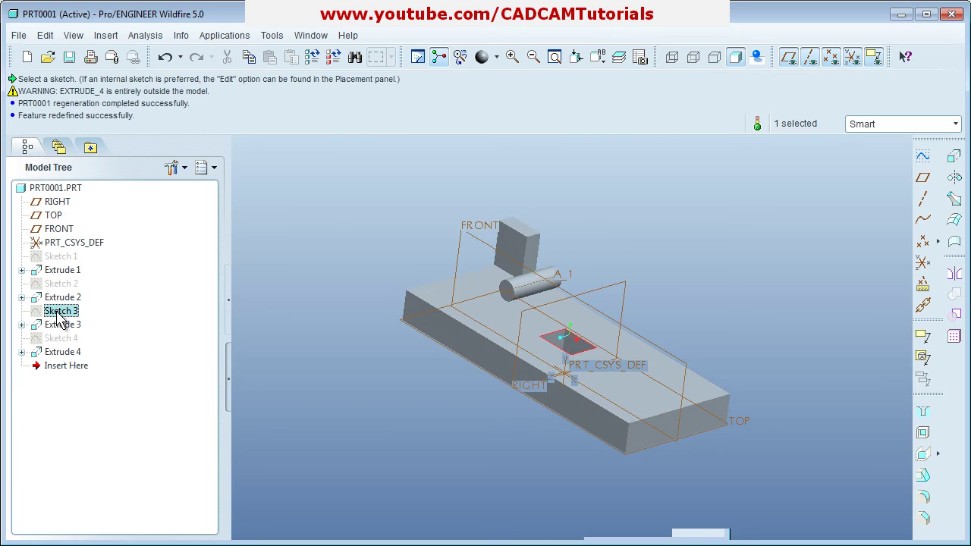
click(60, 340)
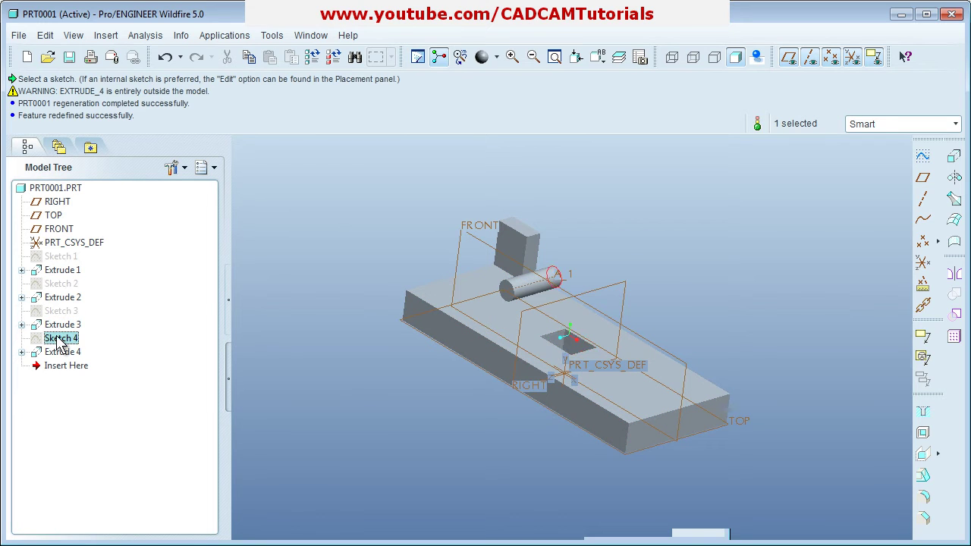
right_click(57, 338)
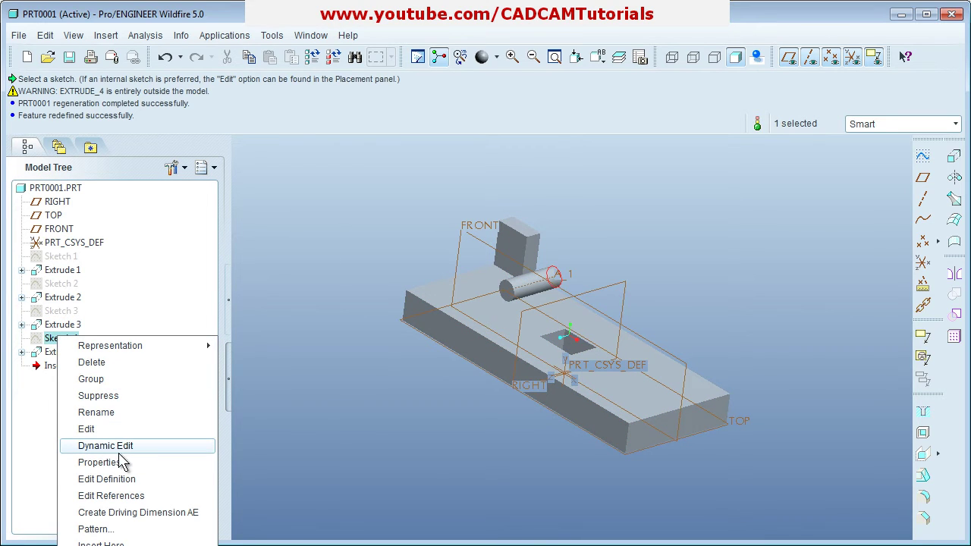
click(125, 480)
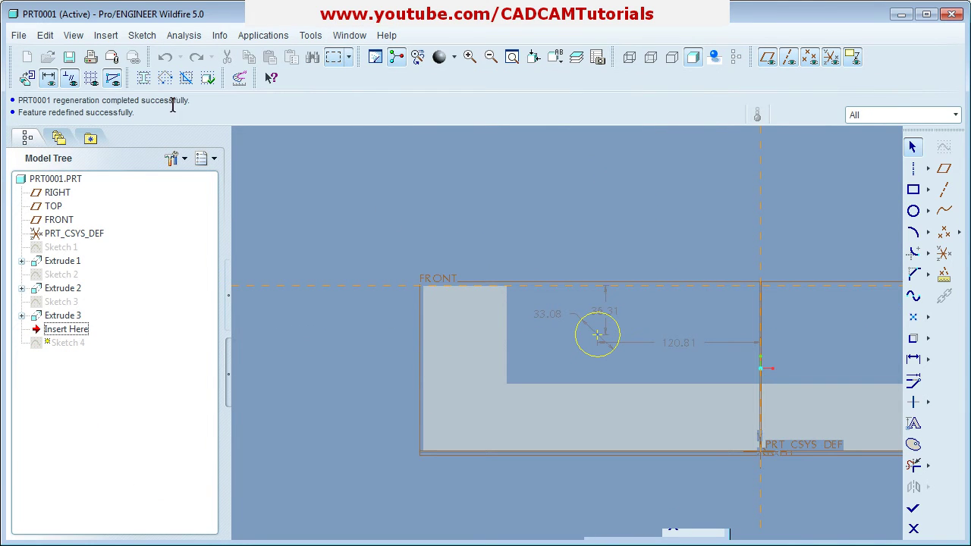
Add the part's left edge as a sketch reference in Sketch 4.
click(142, 35)
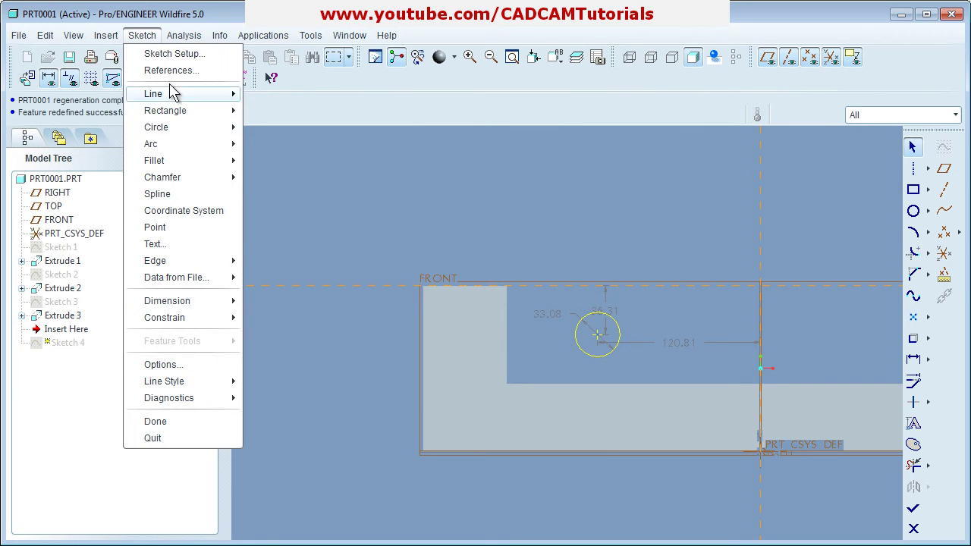
click(171, 70)
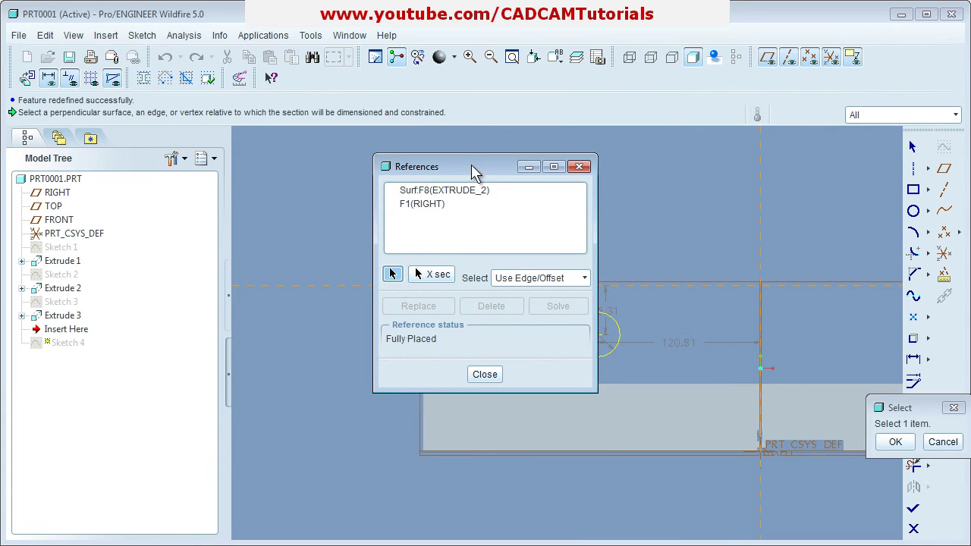
drag(471, 164, 239, 162)
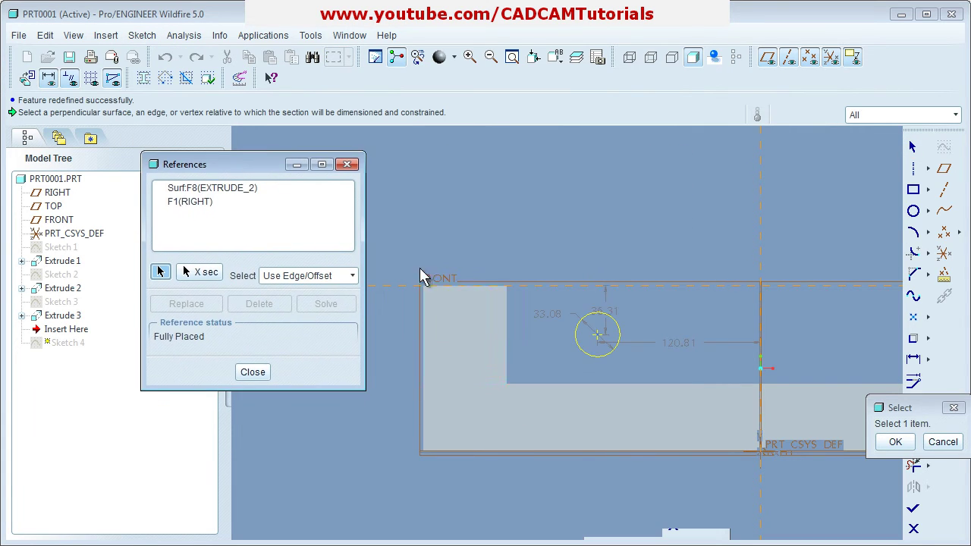
click(423, 331)
click(253, 373)
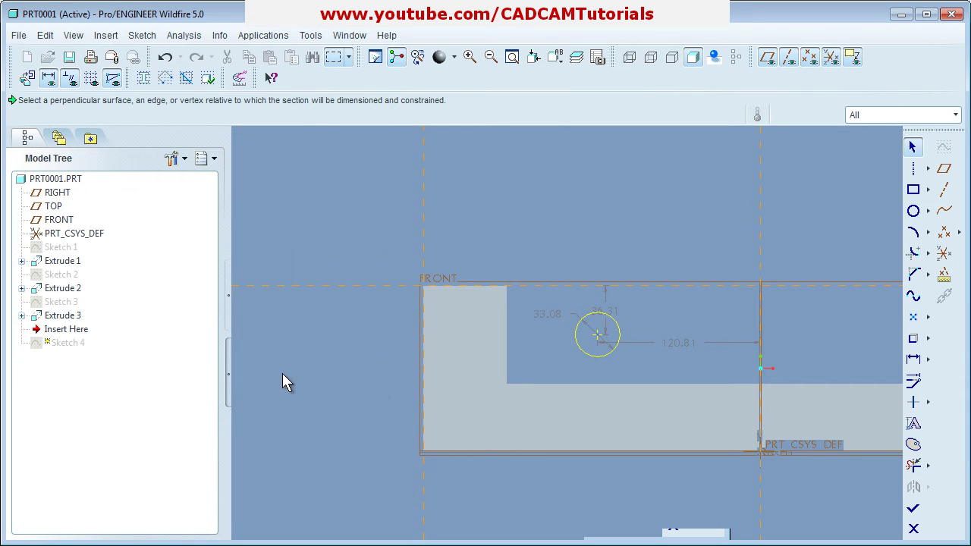
Dimension the circle centre 30 from the left edge and finish Sketch 4.
click(914, 359)
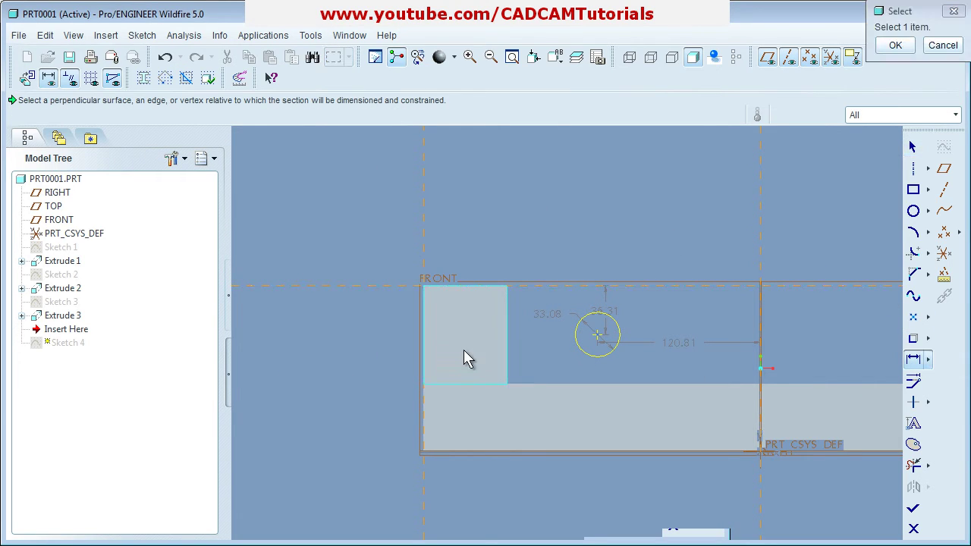
click(422, 334)
middle_click(477, 336)
text(30)
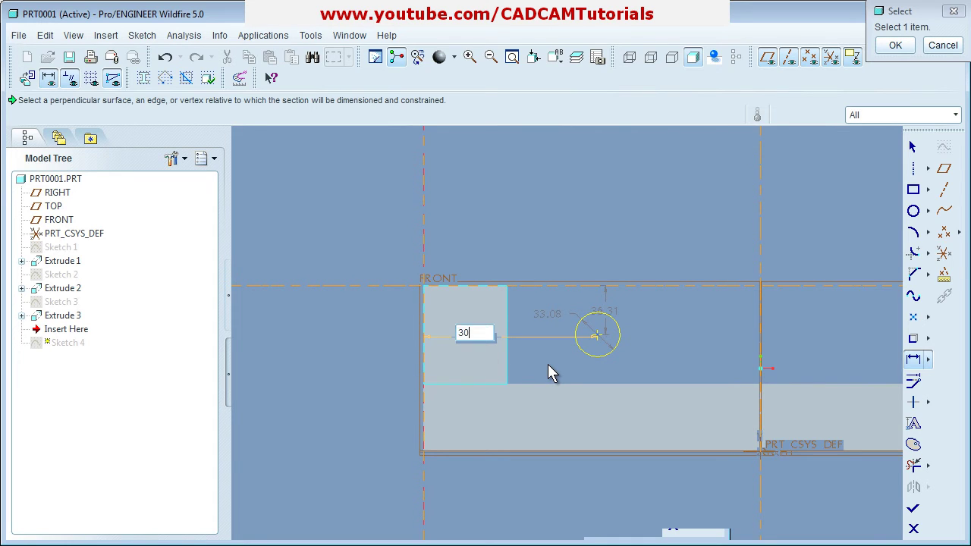
key(Return)
middle_click(634, 334)
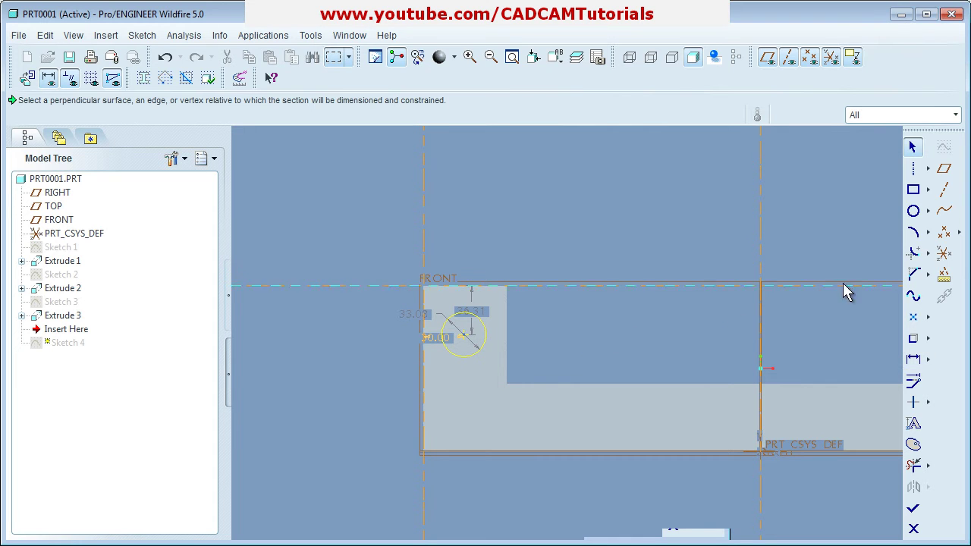
click(914, 508)
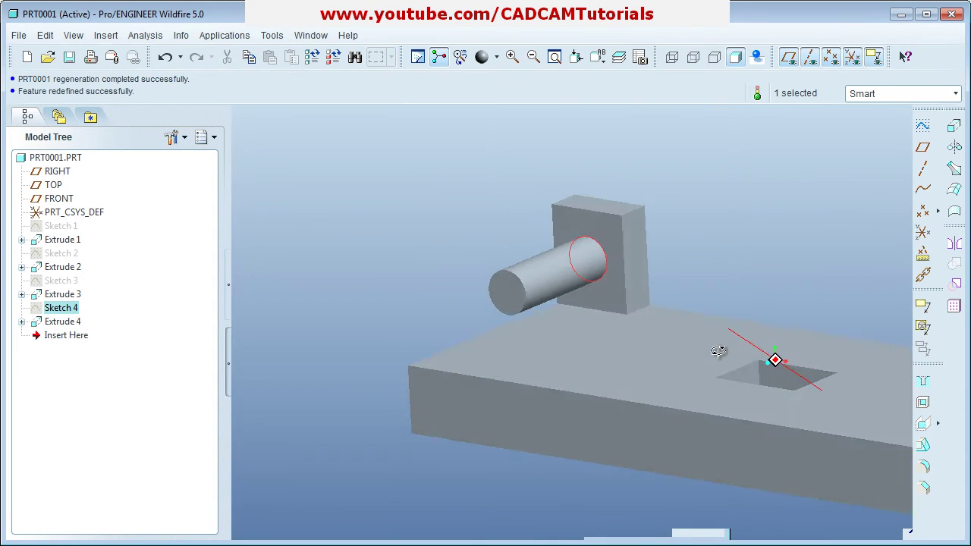
Delete Extrude 4 and Sketch 4 from the model tree.
middle_drag(801, 350, 740, 345)
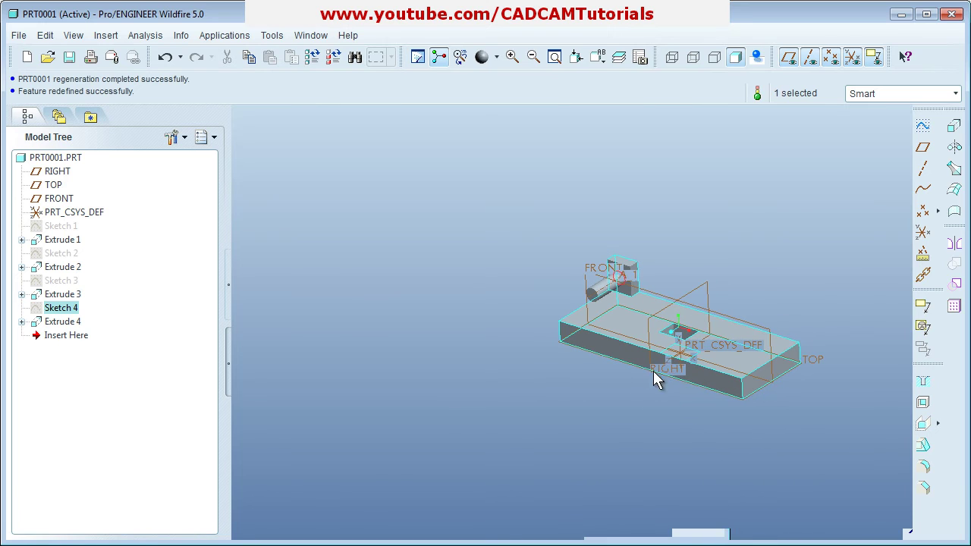
click(67, 322)
right_click(66, 322)
click(100, 348)
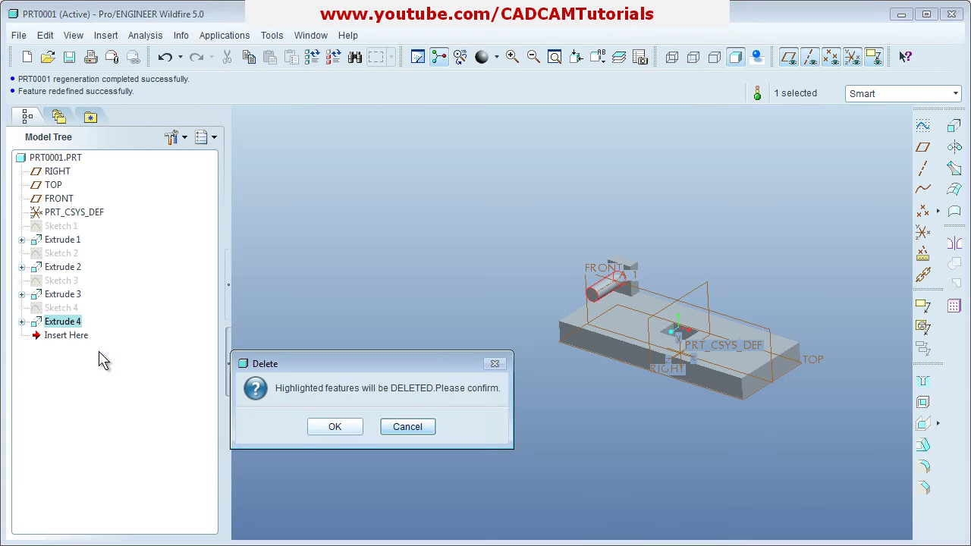
click(332, 428)
right_click(68, 308)
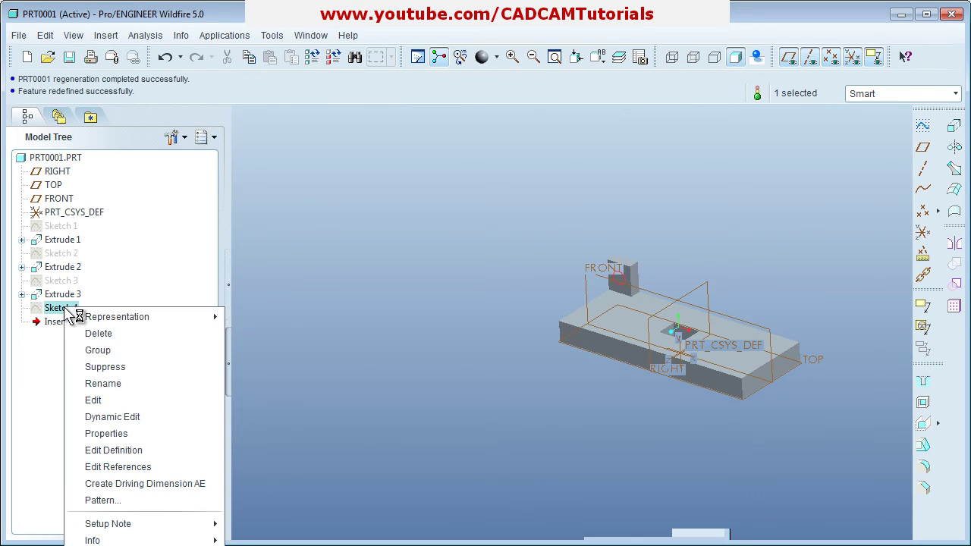
click(112, 334)
click(353, 426)
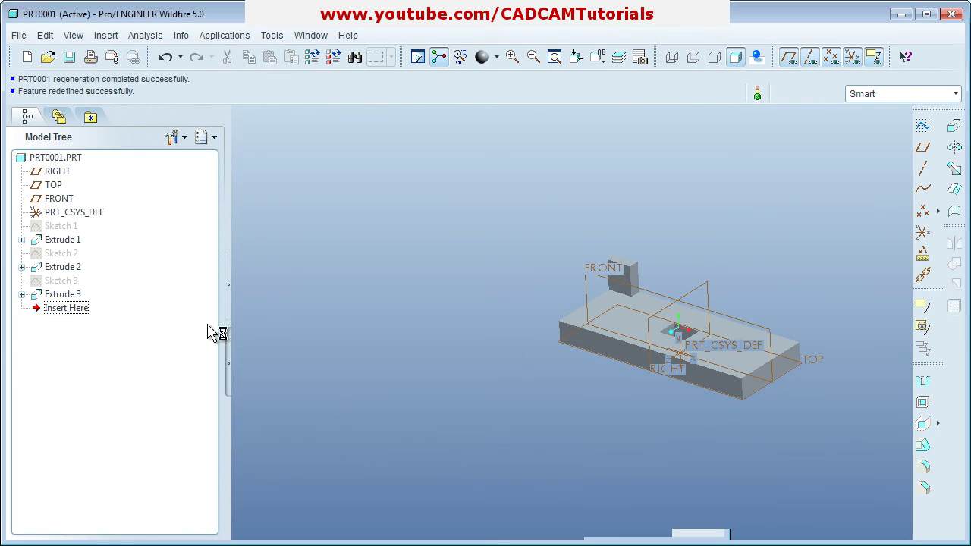
Delete Sketch 1 together with all its dependent features.
right_click(66, 225)
click(95, 249)
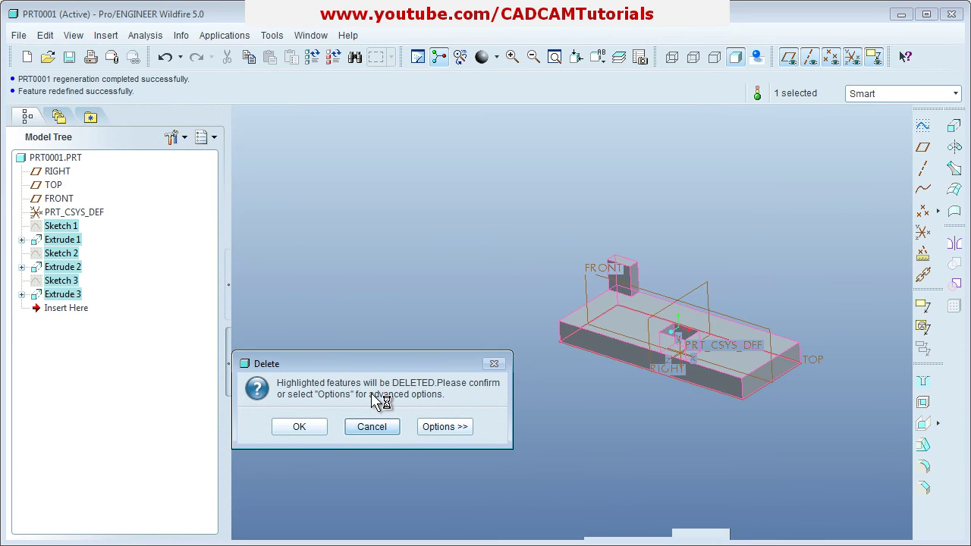
click(307, 426)
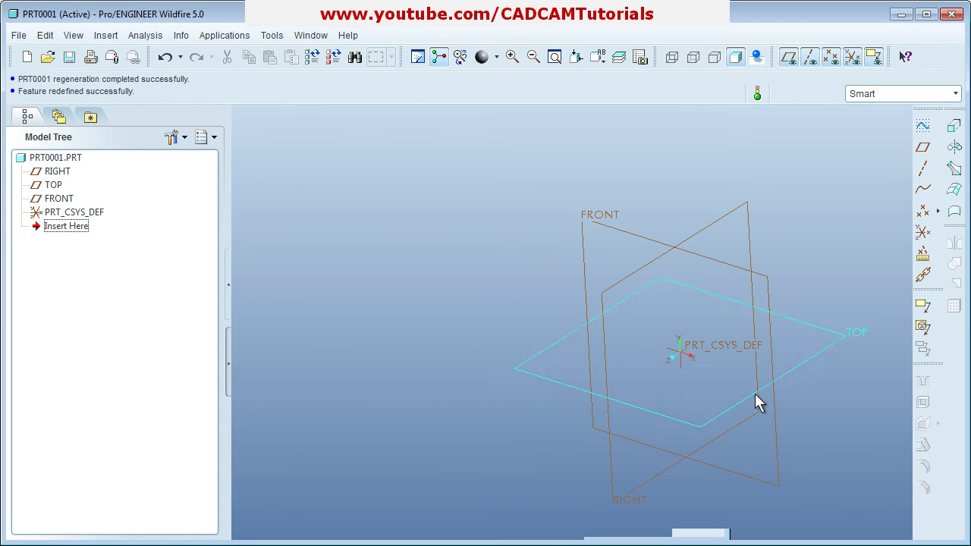
Open a new sketch on the FRONT datum plane and pan the origin to the lower left.
click(595, 218)
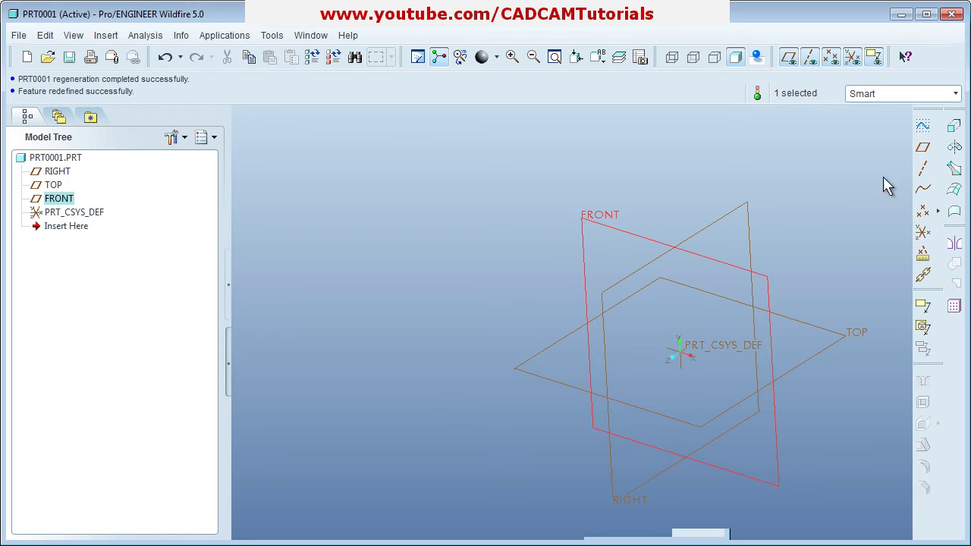
click(923, 126)
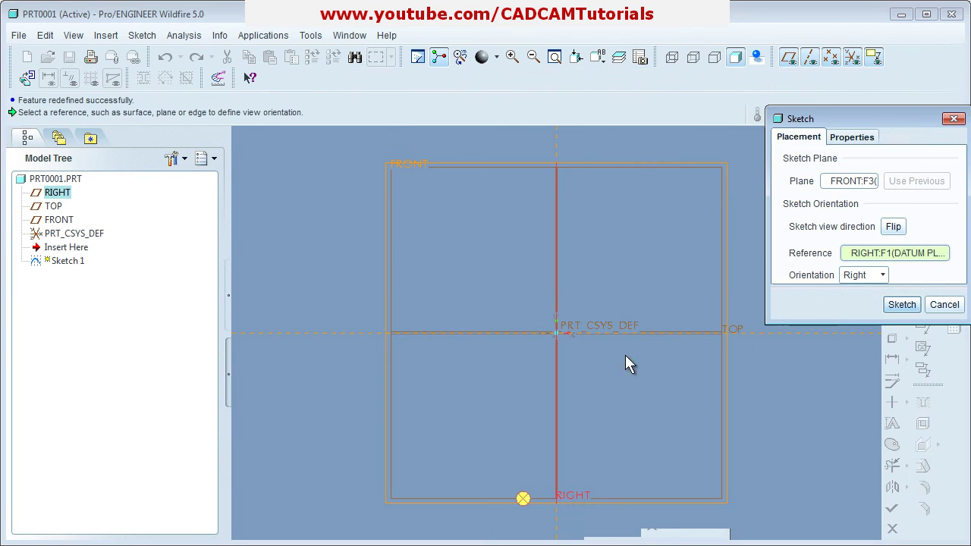
click(902, 305)
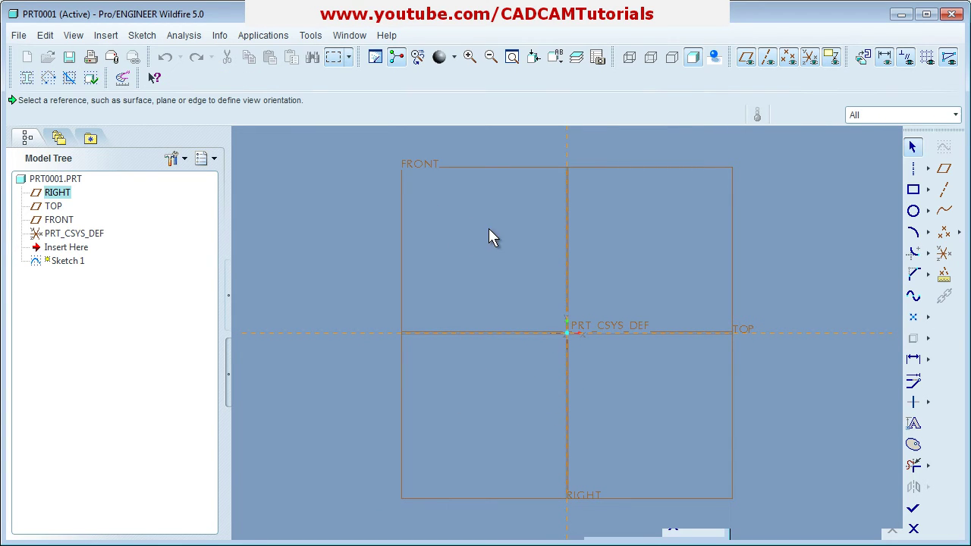
shift+middle_drag(481, 265, 340, 402)
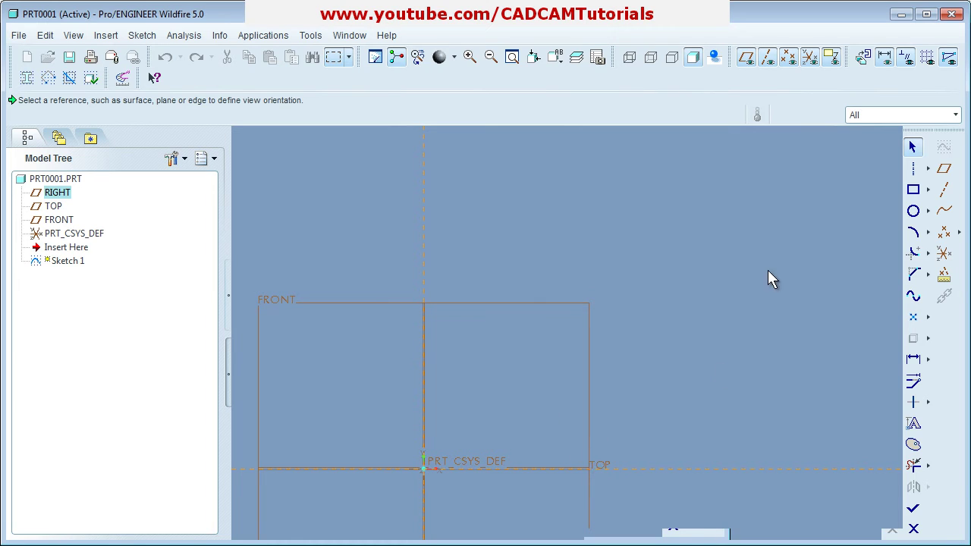
Draw the comb's vertical spine and first two fins with connected lines from the origin.
click(931, 168)
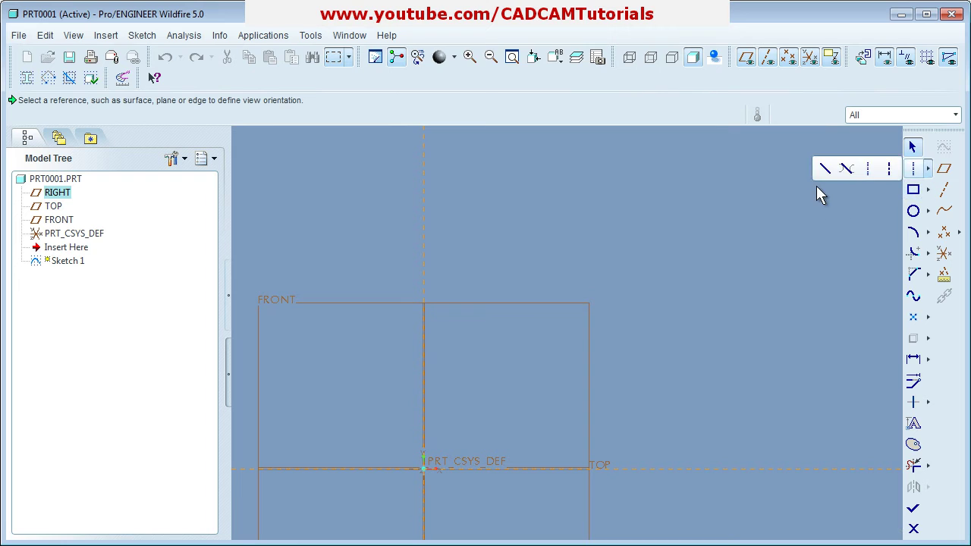
click(825, 169)
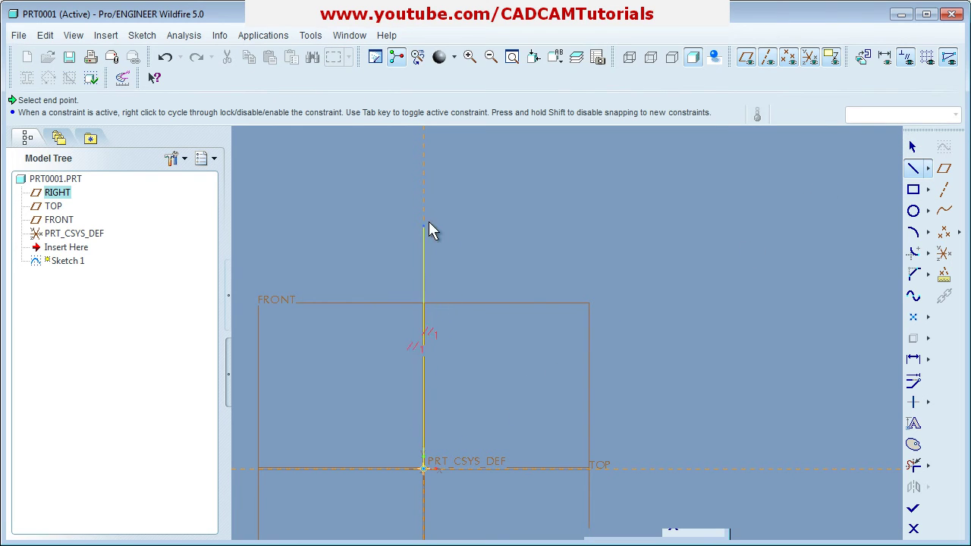
click(423, 181)
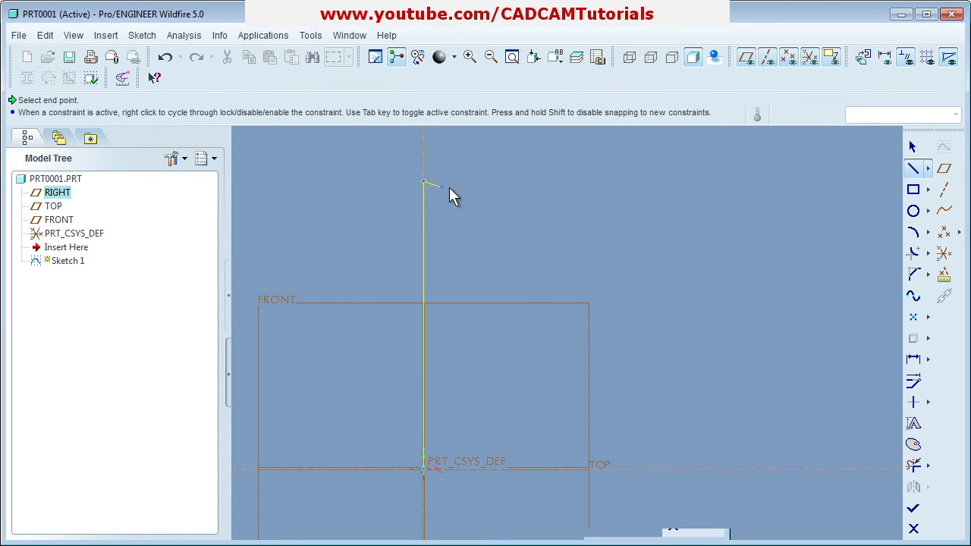
click(574, 194)
click(576, 213)
click(451, 259)
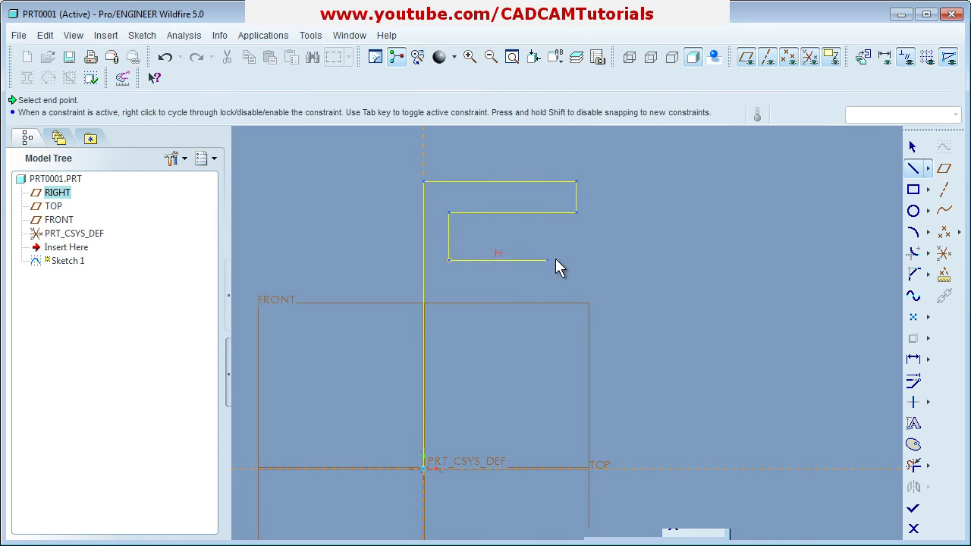
click(576, 261)
click(576, 291)
click(449, 289)
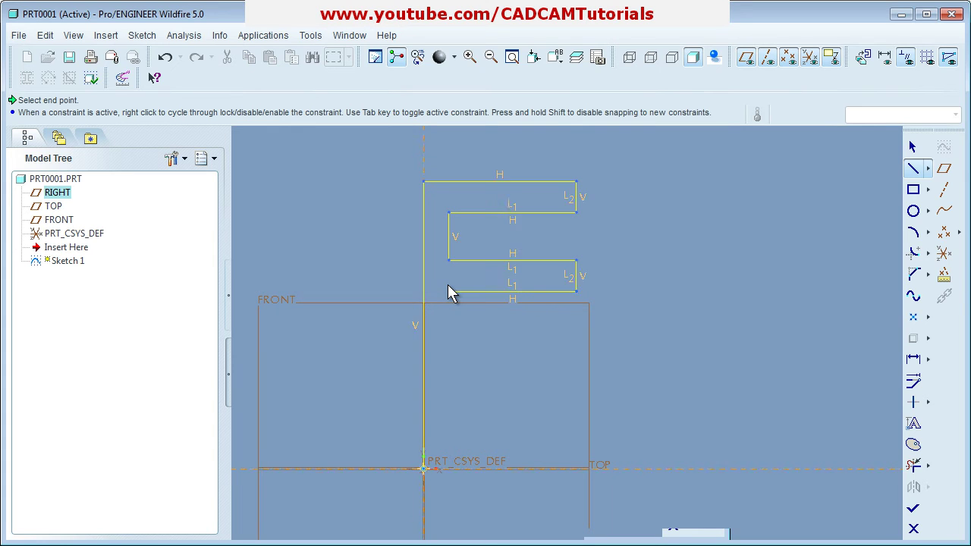
Draw the lower fins, close the outline at the origin, and finish Sketch 1.
click(449, 339)
click(576, 340)
click(451, 426)
click(577, 427)
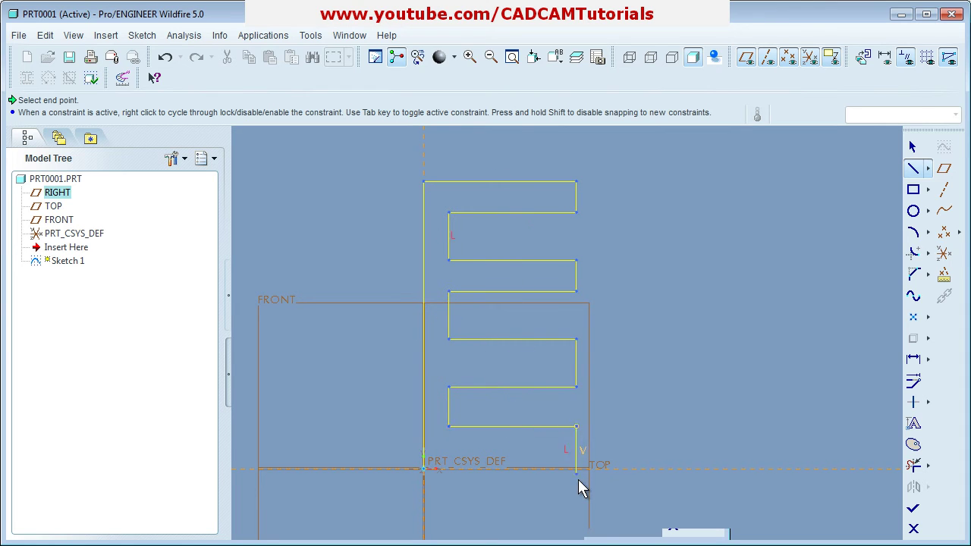
click(577, 471)
click(426, 472)
middle_click(529, 488)
middle_click(660, 474)
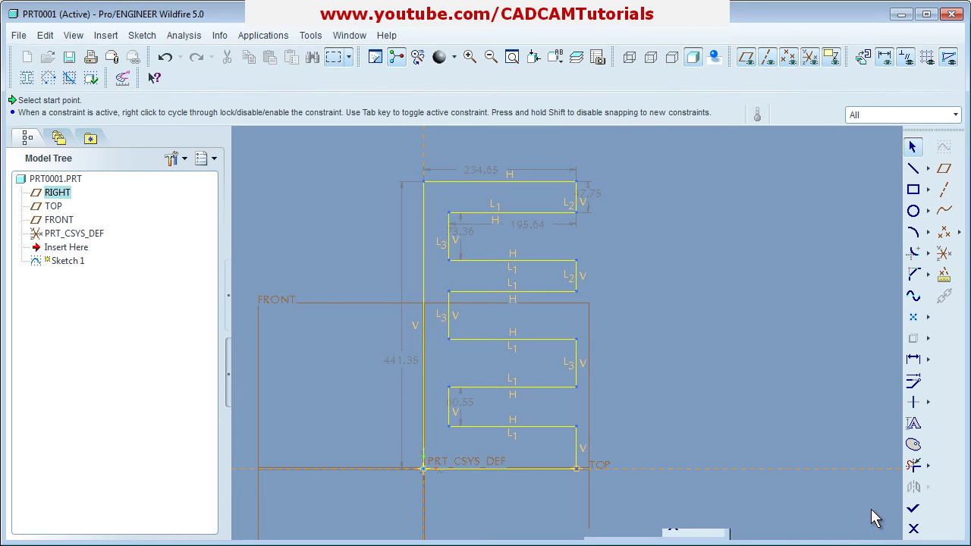
click(914, 508)
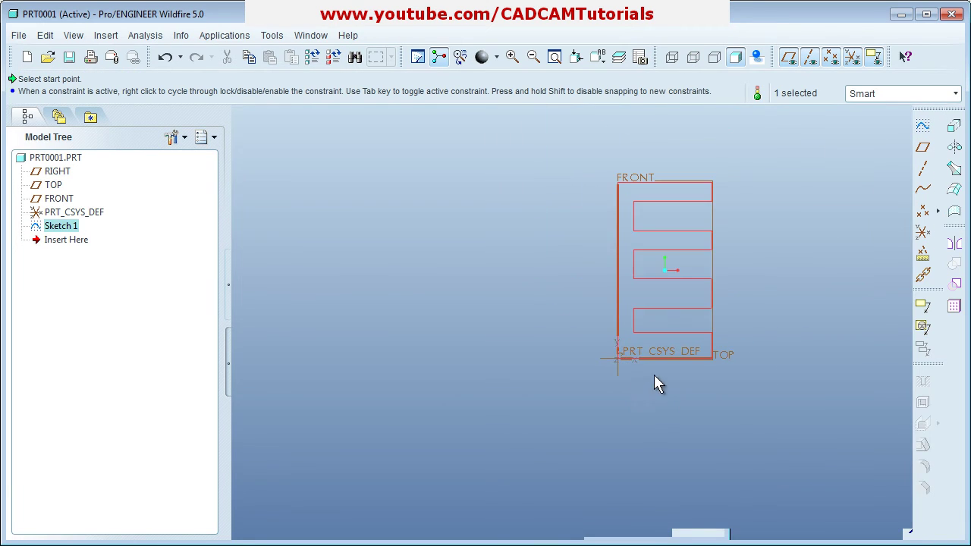
Extrude Sketch 1 symmetrically about FRONT to a total depth of 200.
click(954, 125)
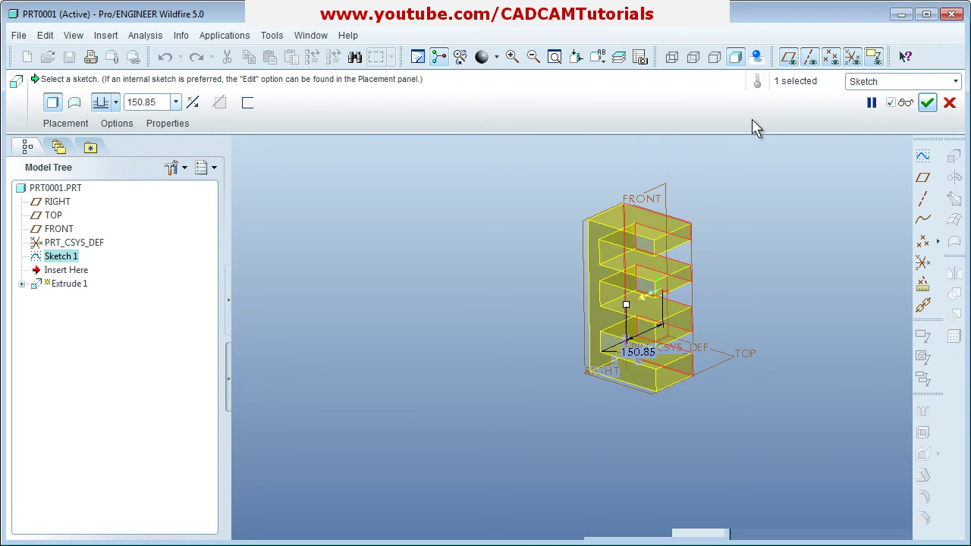
click(116, 102)
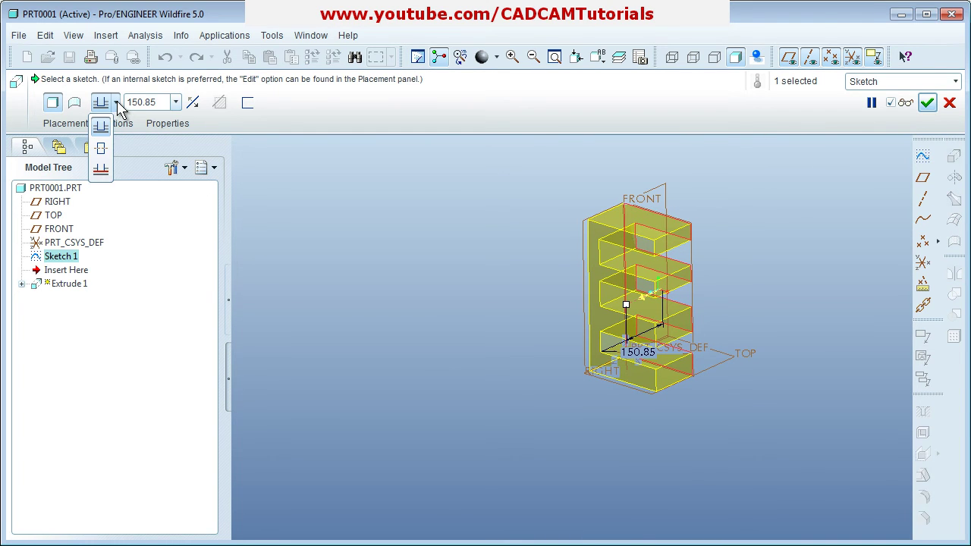
click(102, 150)
middle_drag(705, 289, 714, 261)
scroll(680, 277, up, 5)
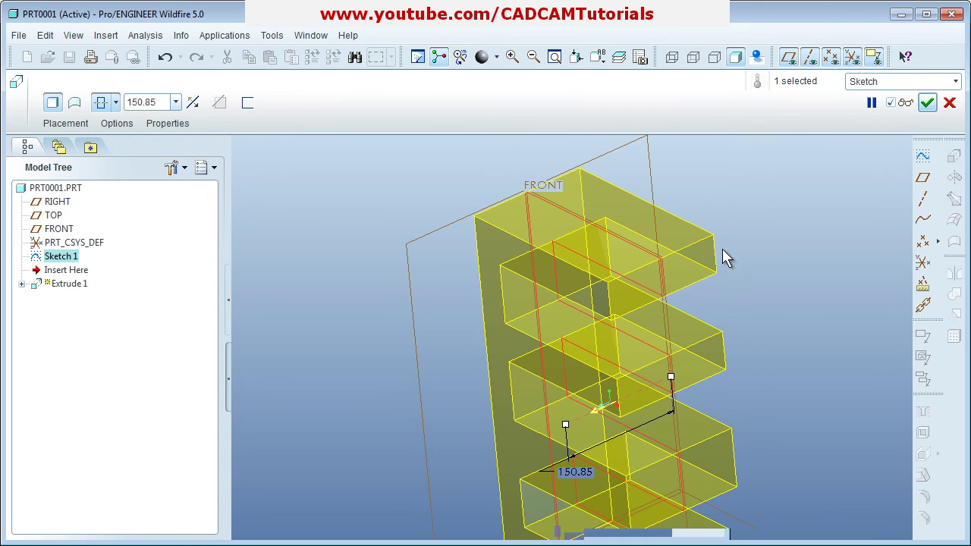
middle_drag(650, 276, 630, 275)
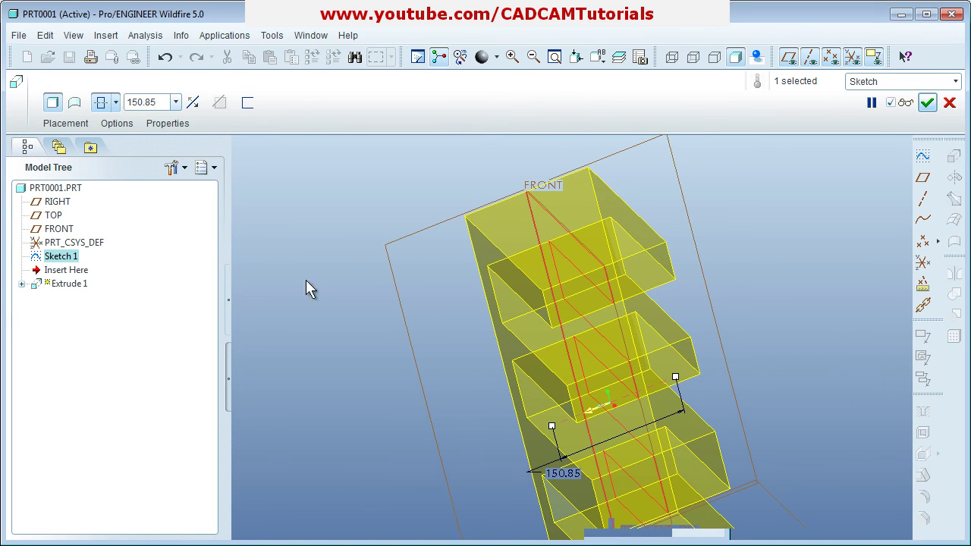
double_click(160, 100)
text(200)
key(Return)
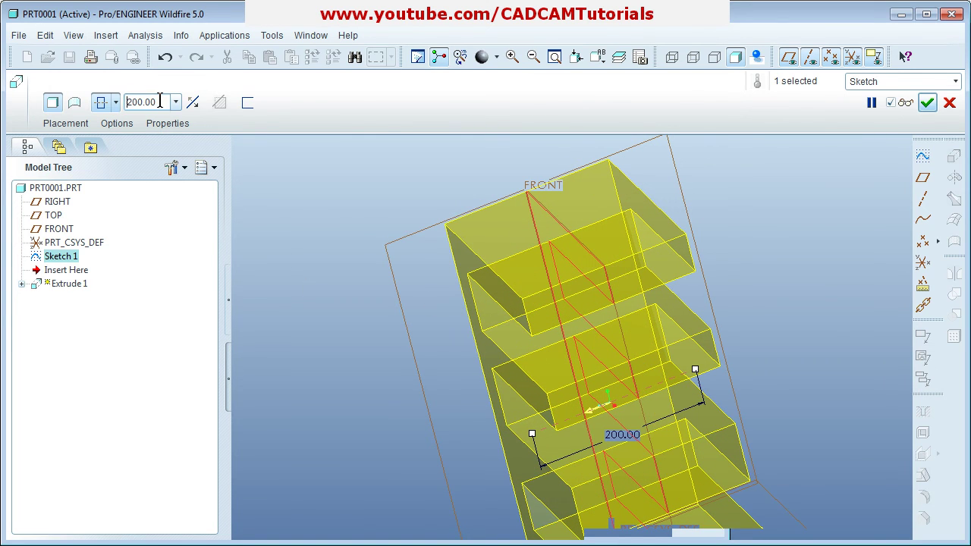
middle_drag(432, 290, 549, 254)
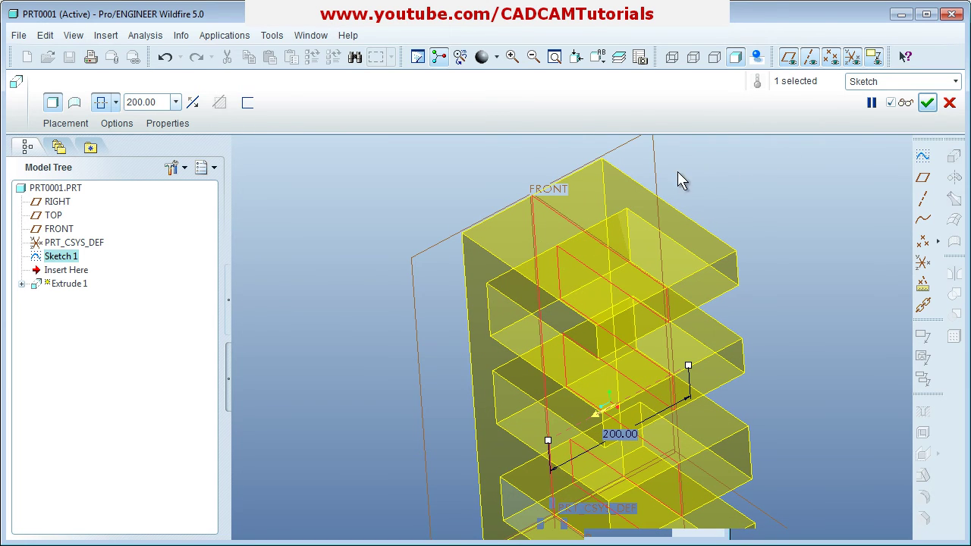
Set Extrude 1 depth to Blind on side 1 and Blind 100 on side 2, then check the preview.
click(116, 103)
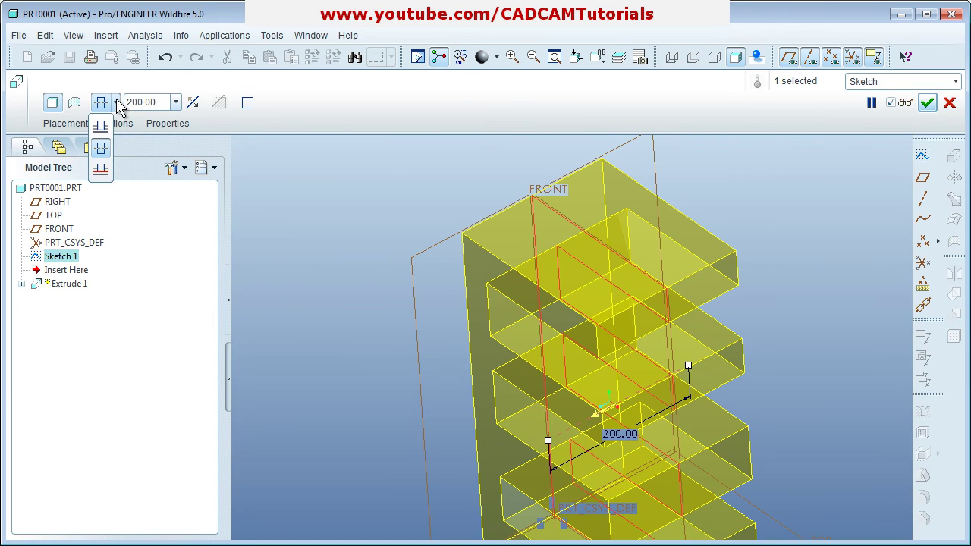
click(106, 129)
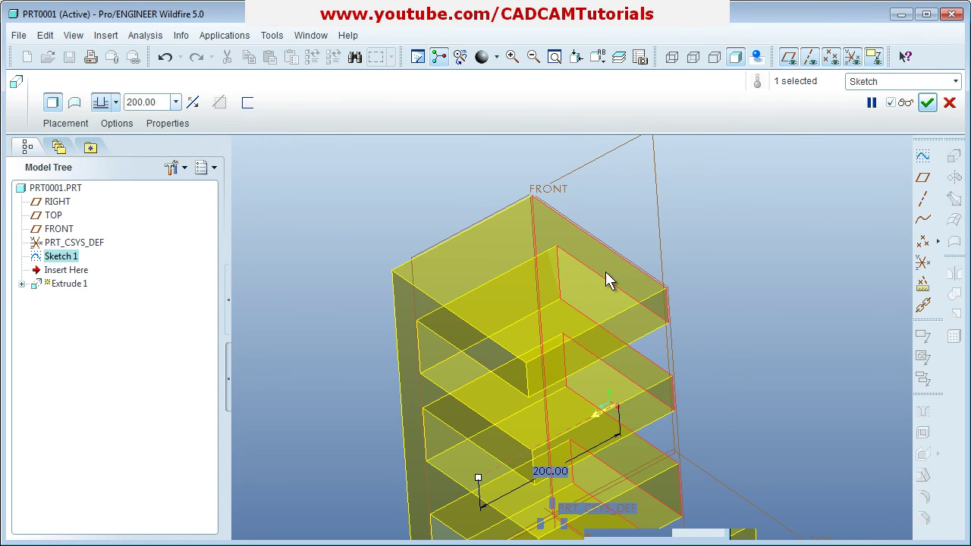
click(121, 124)
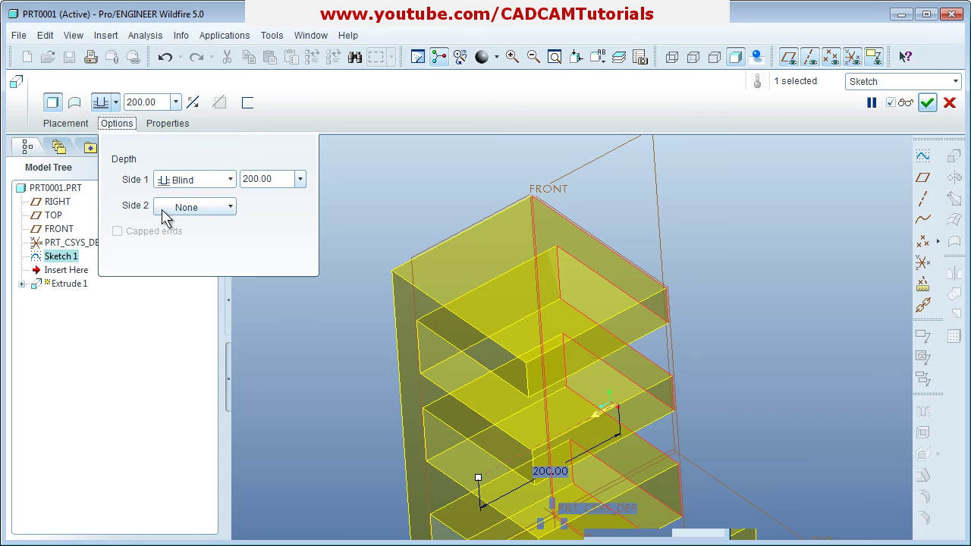
click(186, 209)
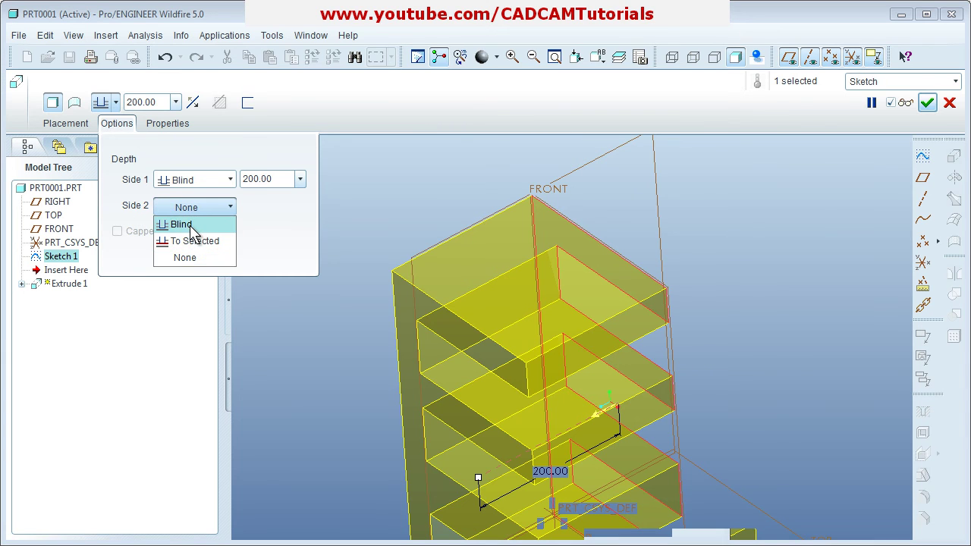
click(192, 226)
click(275, 208)
text(100)
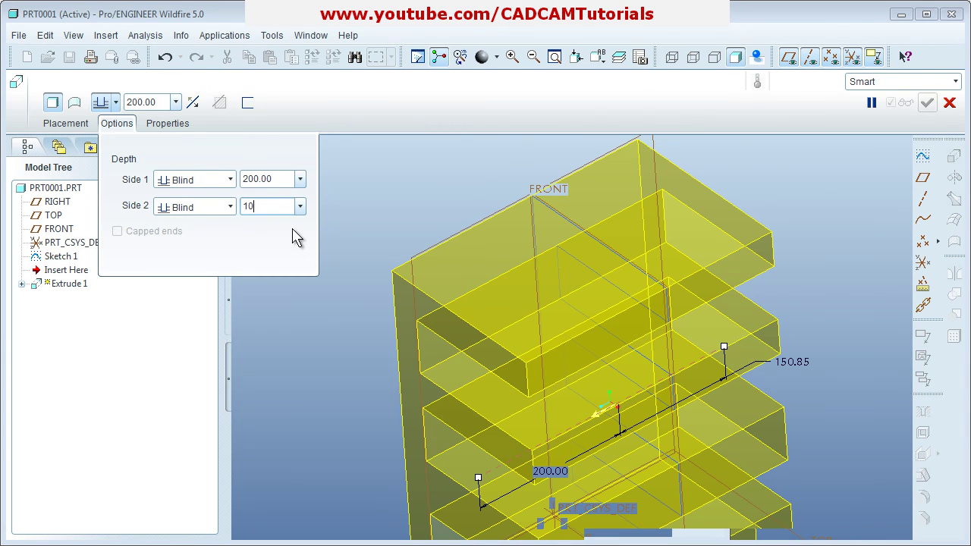
key(Return)
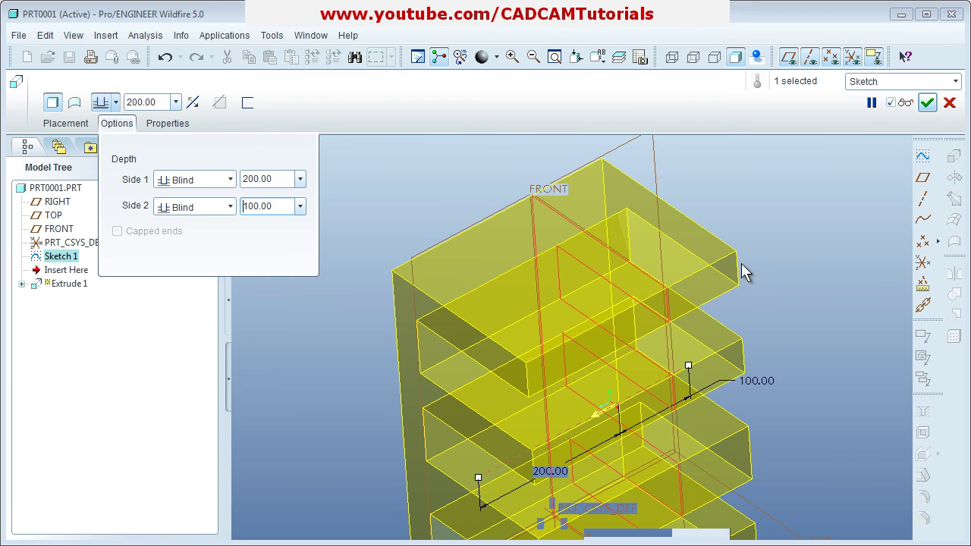
click(116, 123)
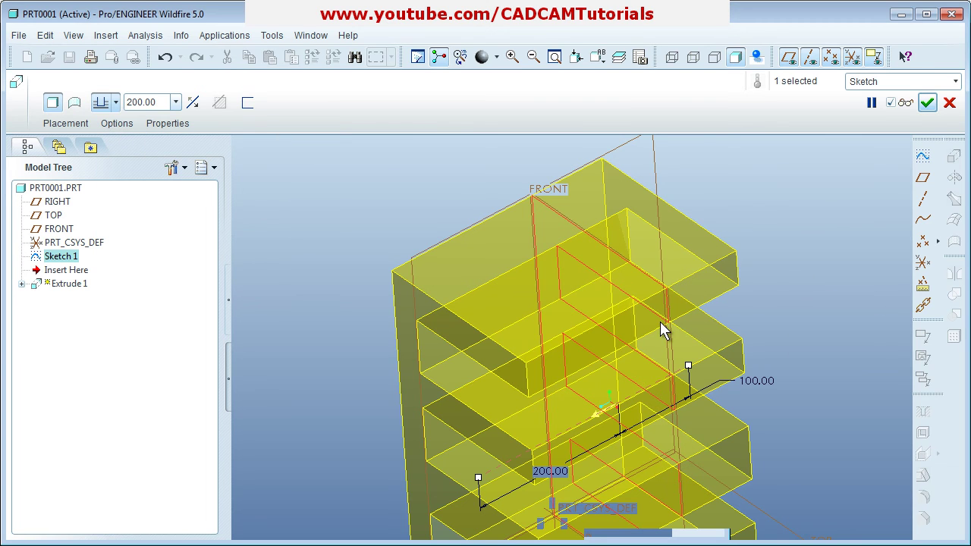
middle_drag(660, 322, 705, 333)
Finish Extrude 1 and reframe the completed comb block.
click(927, 102)
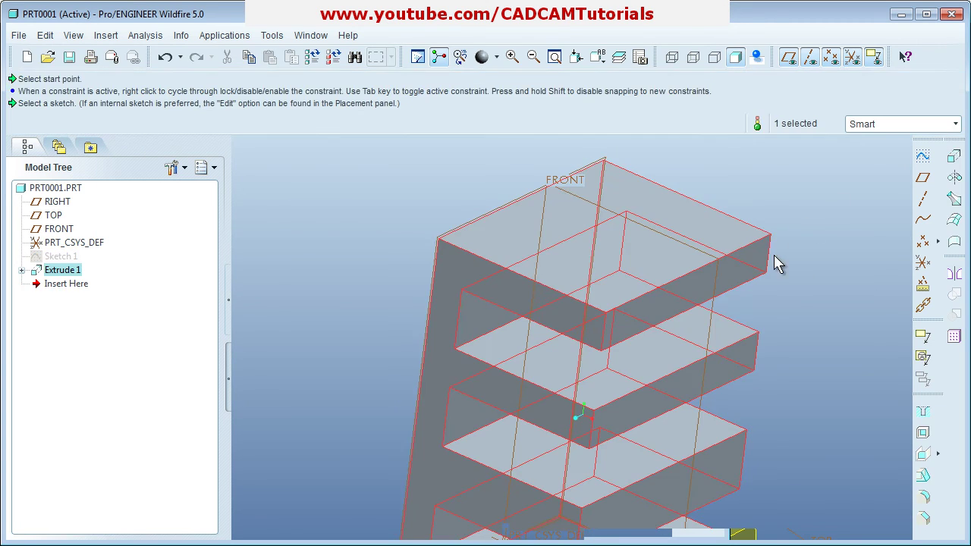
scroll(774, 255, up, 3)
scroll(759, 276, down, 4)
middle_drag(759, 275, 759, 295)
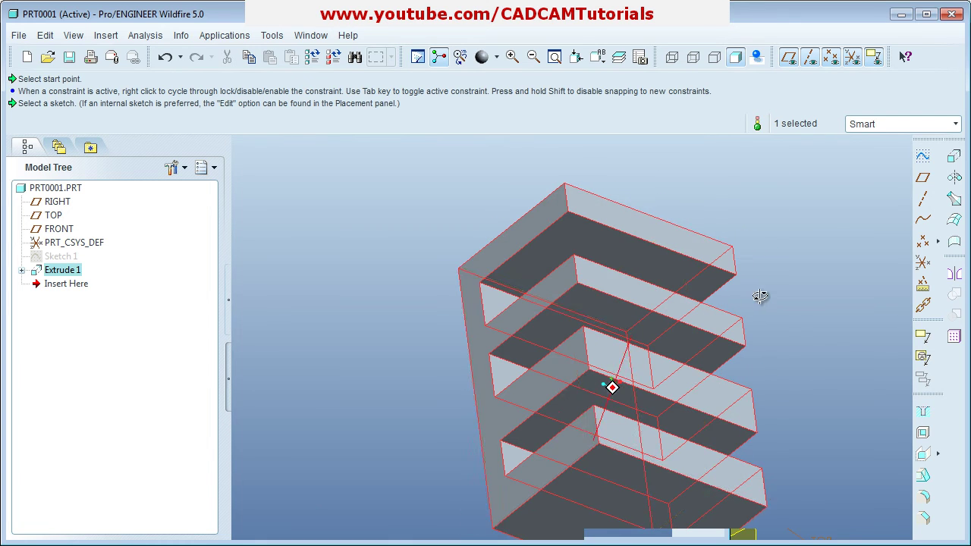
Sketch a circle centred at the origin on the block's top face.
click(655, 275)
click(923, 155)
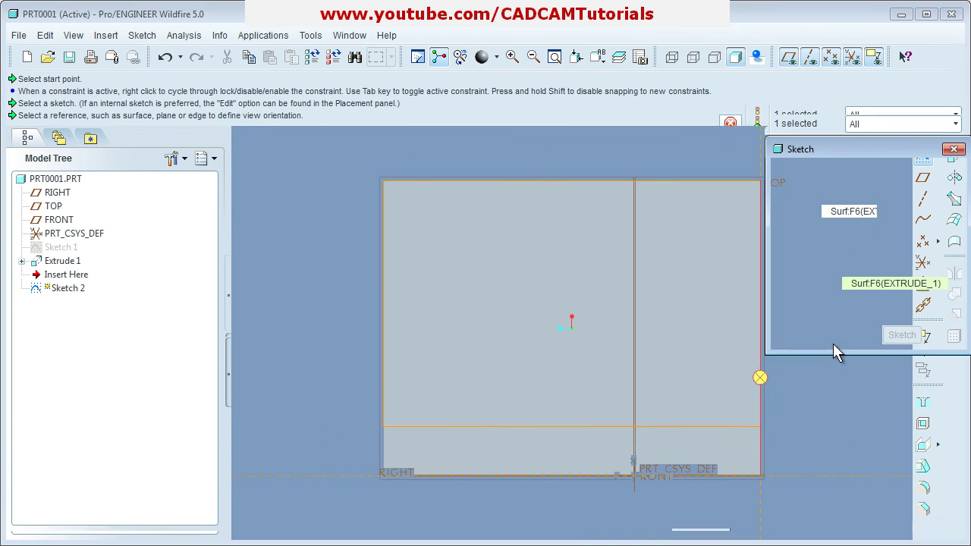
middle_click(783, 415)
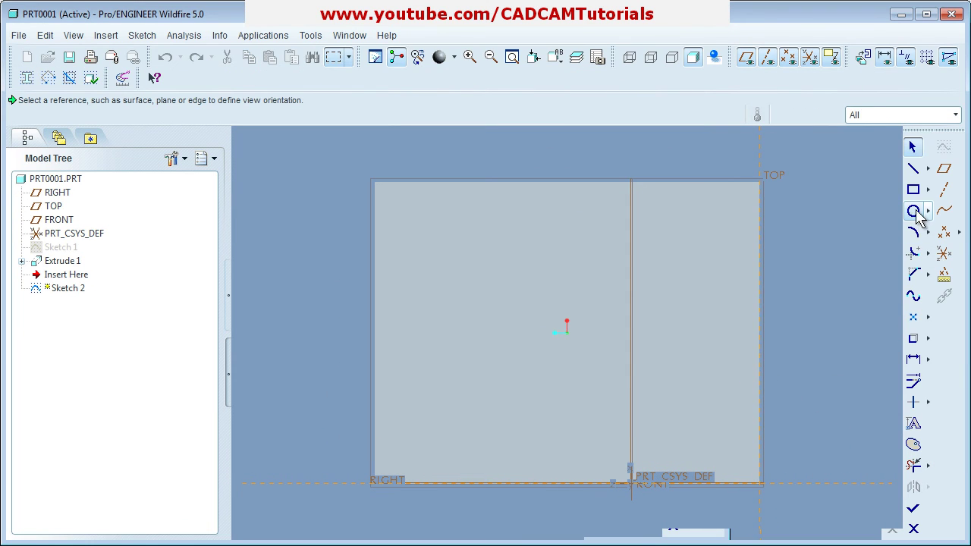
click(916, 213)
click(567, 325)
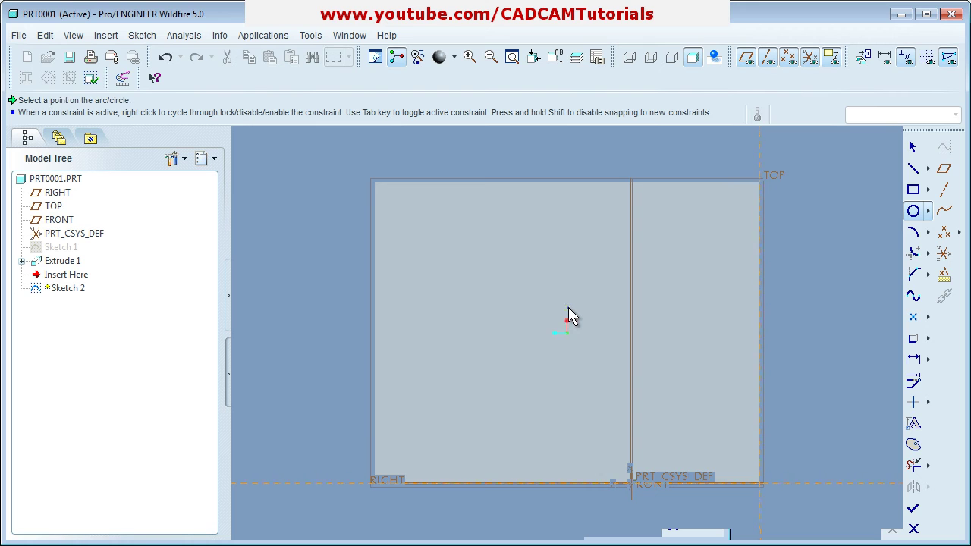
click(582, 345)
middle_click(661, 364)
scroll(661, 364, down, 2)
click(914, 509)
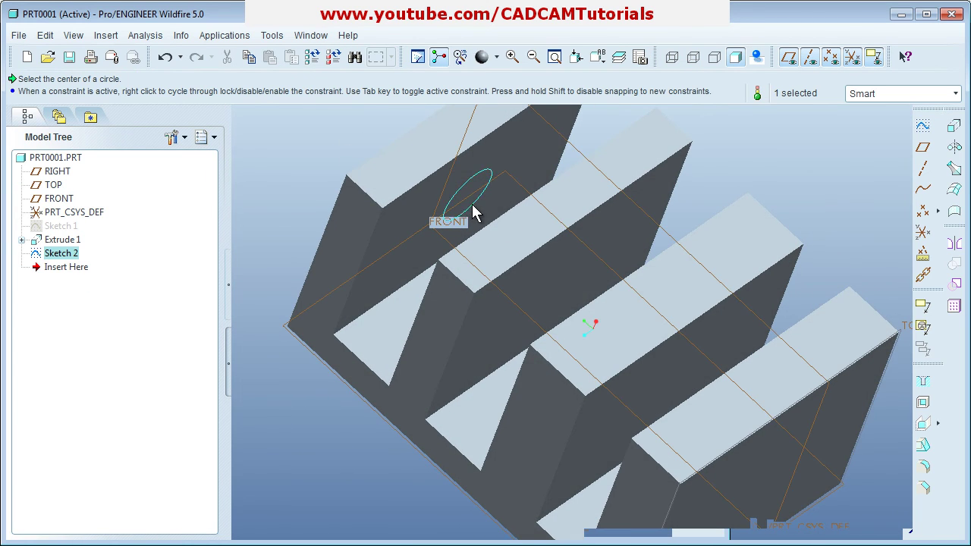
Extrude the circle sketch with the depth set to Up to Next surface.
click(955, 127)
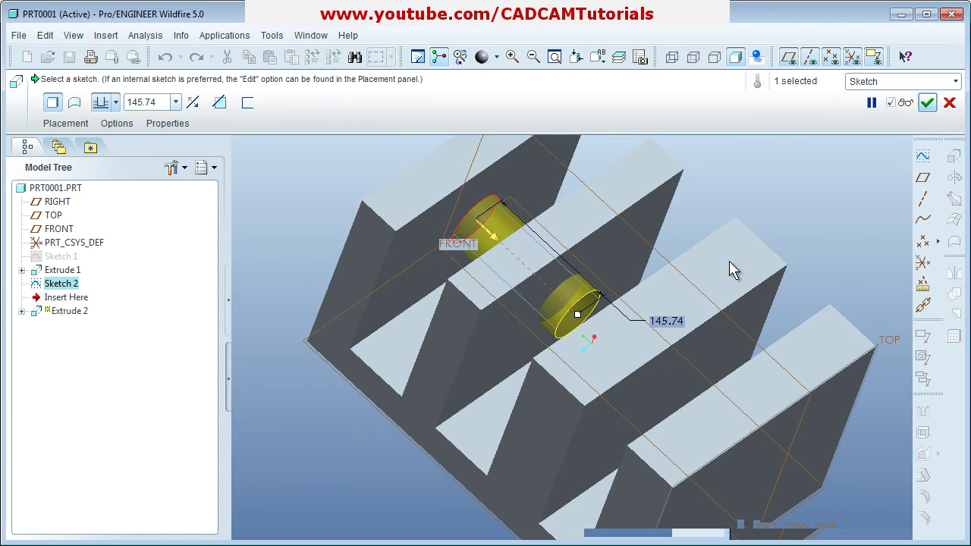
click(116, 103)
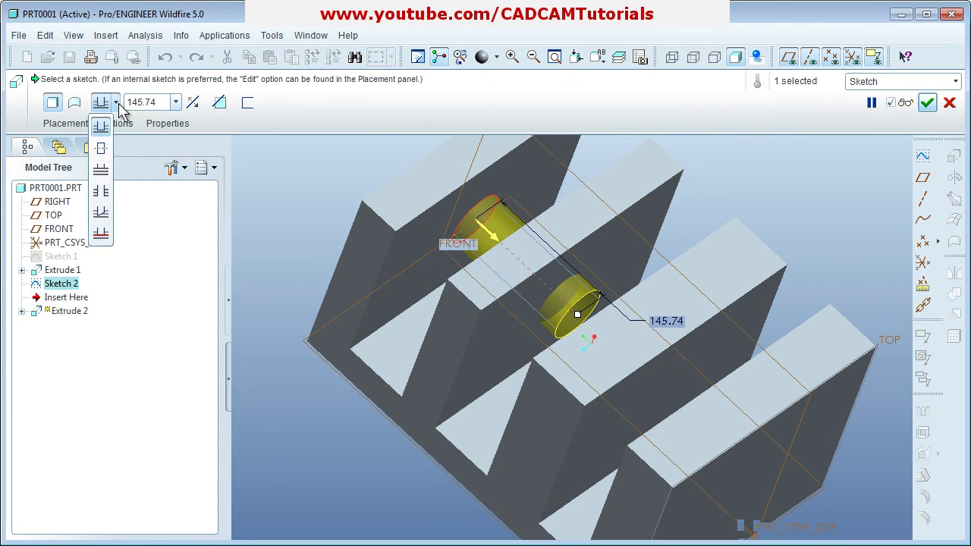
click(101, 170)
Verify the pin preview, orbiting the model to inspect it from several sides.
click(906, 102)
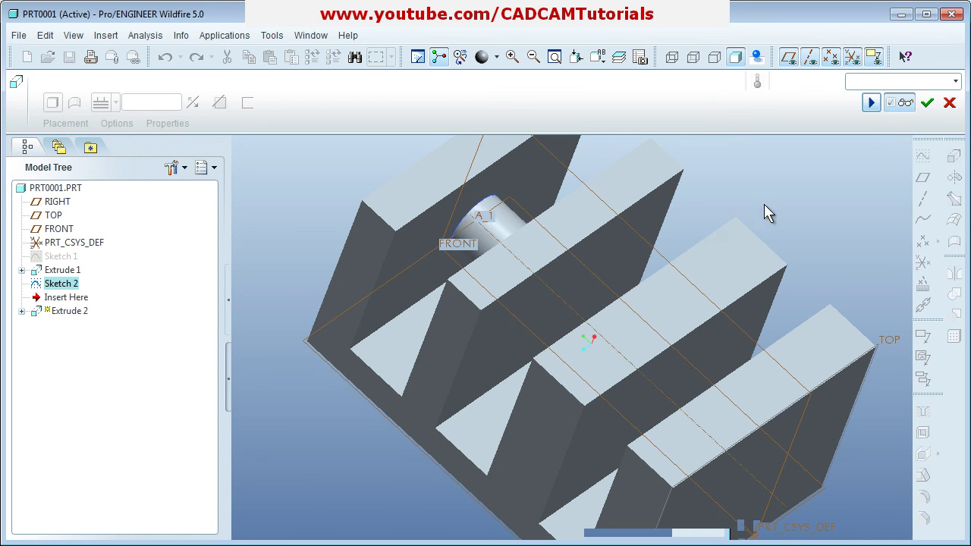
mouse_move(764, 204)
middle_down()
mouse_move(674, 265)
mouse_move(658, 240)
middle_up()
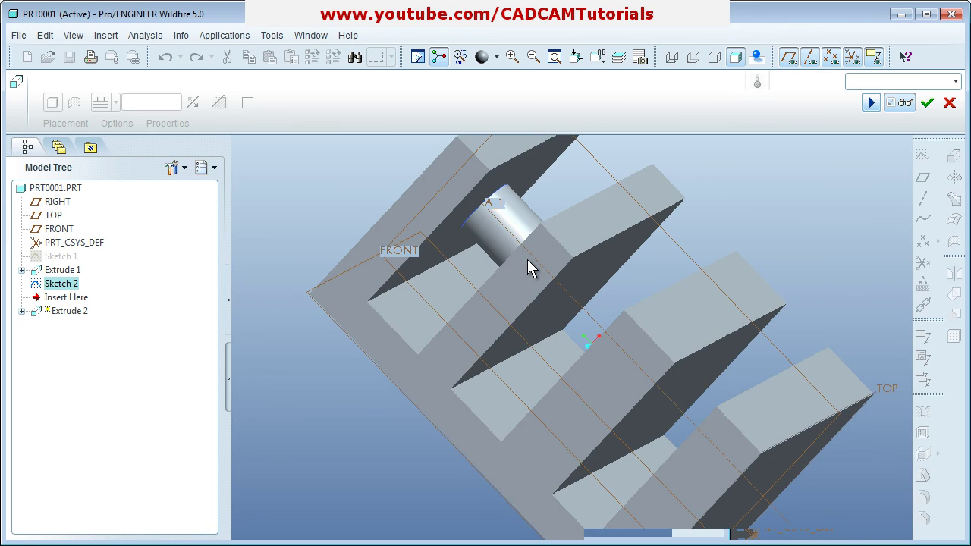
mouse_move(528, 260)
middle_down()
mouse_move(566, 275)
mouse_move(557, 261)
middle_up()
middle_drag(508, 203, 519, 239)
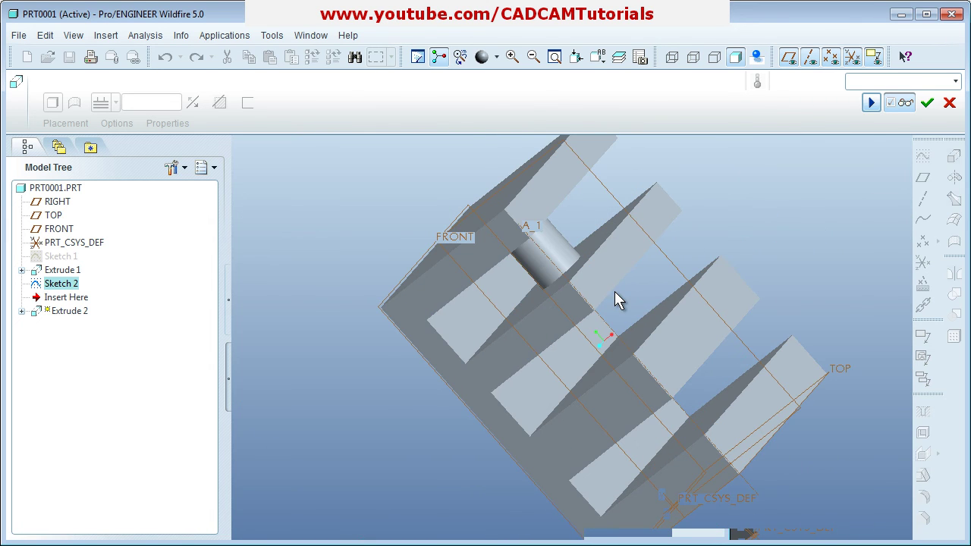
mouse_move(615, 292)
middle_down()
mouse_move(540, 238)
mouse_move(645, 274)
mouse_move(592, 288)
middle_up()
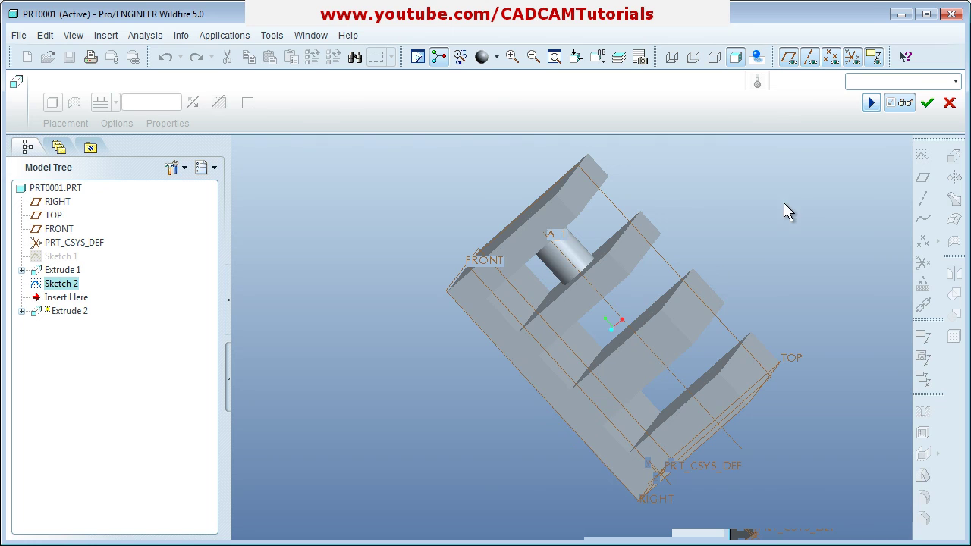
middle_drag(782, 246, 856, 167)
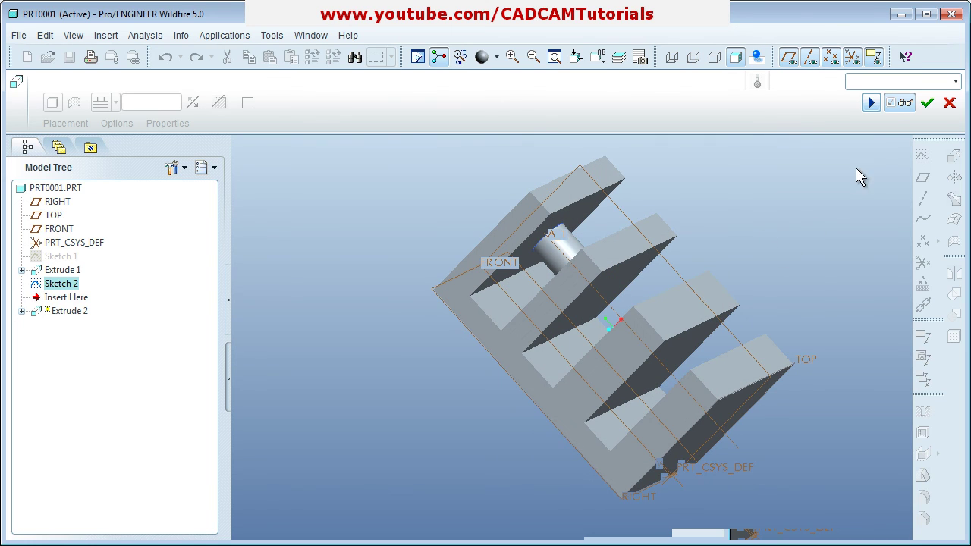
click(906, 103)
Try the Through All depth for the pin and inspect the preview.
click(116, 103)
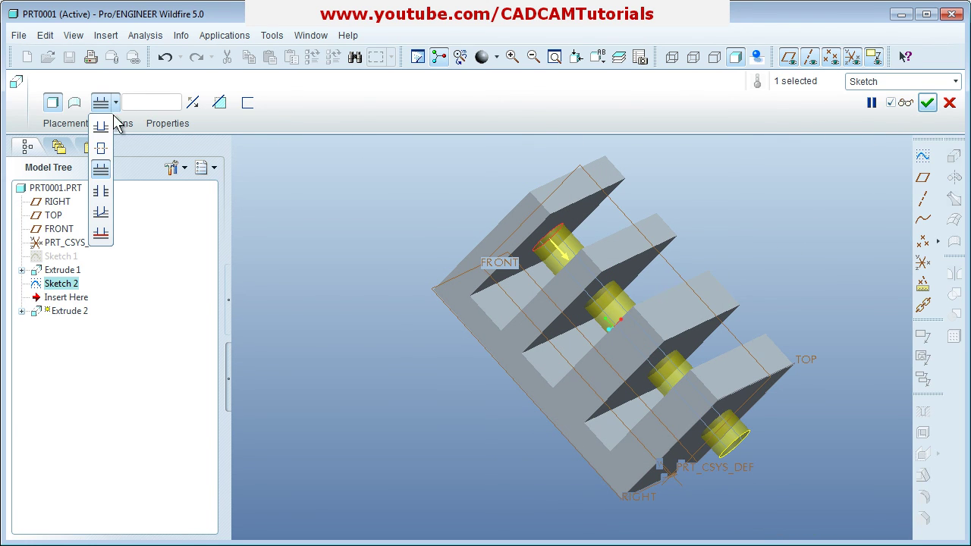
click(105, 194)
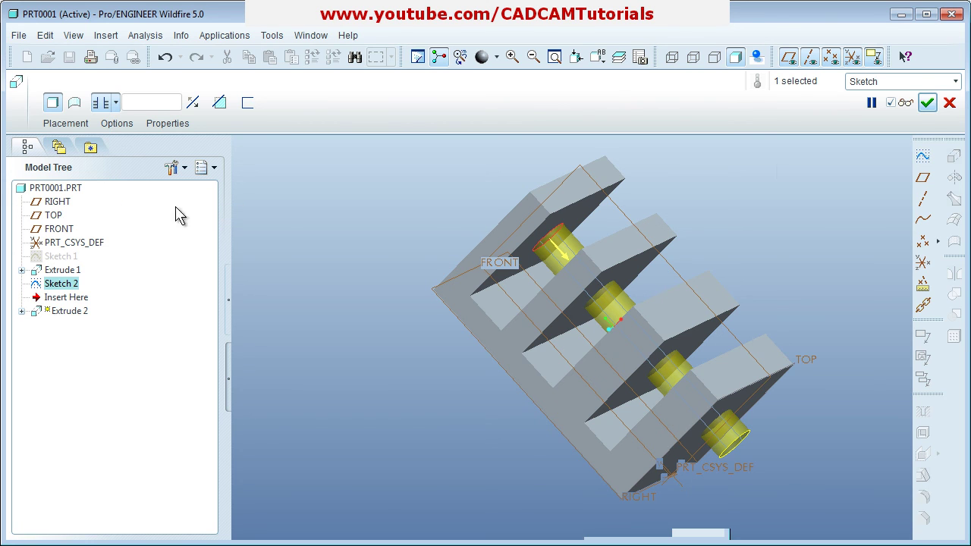
click(905, 103)
middle_drag(832, 255, 797, 282)
click(909, 103)
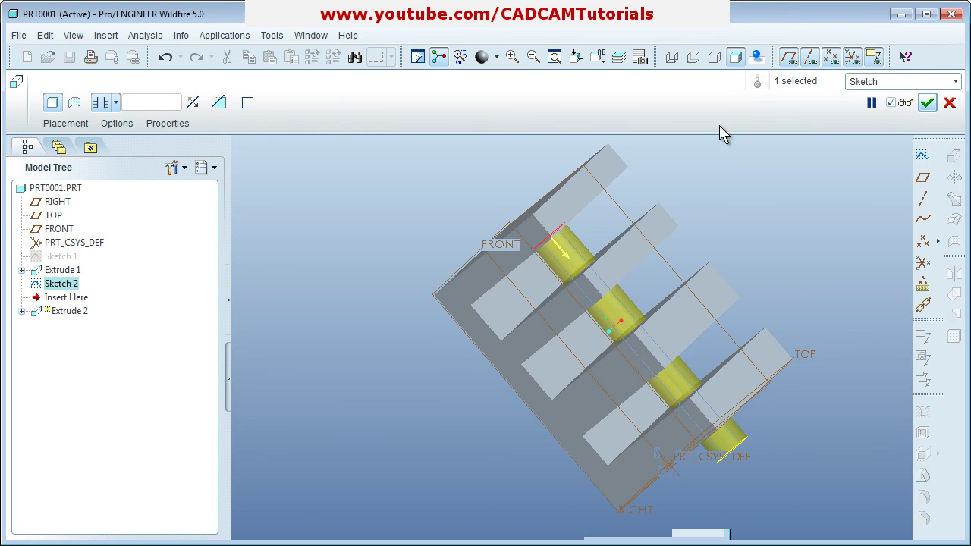
Try Intersect with Selected depth on a chosen surface and inspect the preview.
click(115, 103)
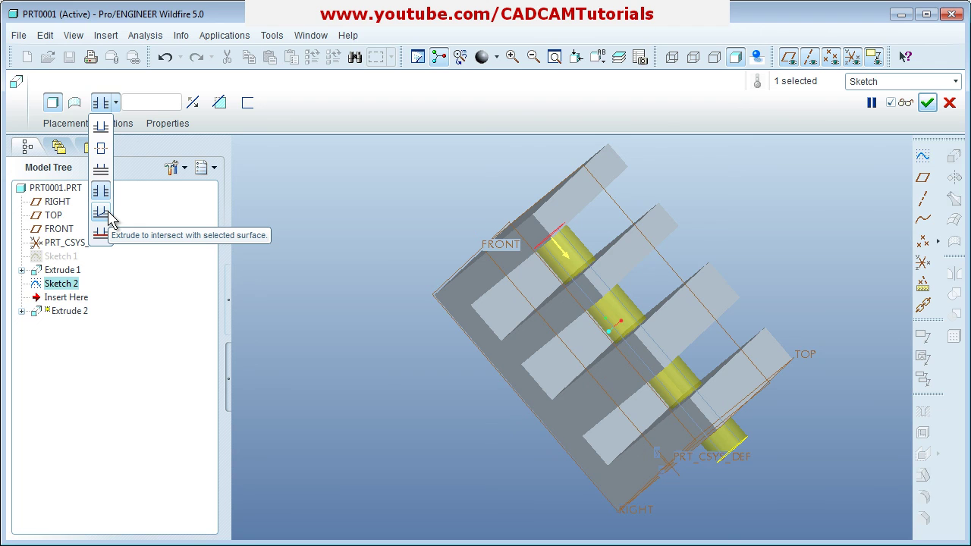
click(101, 214)
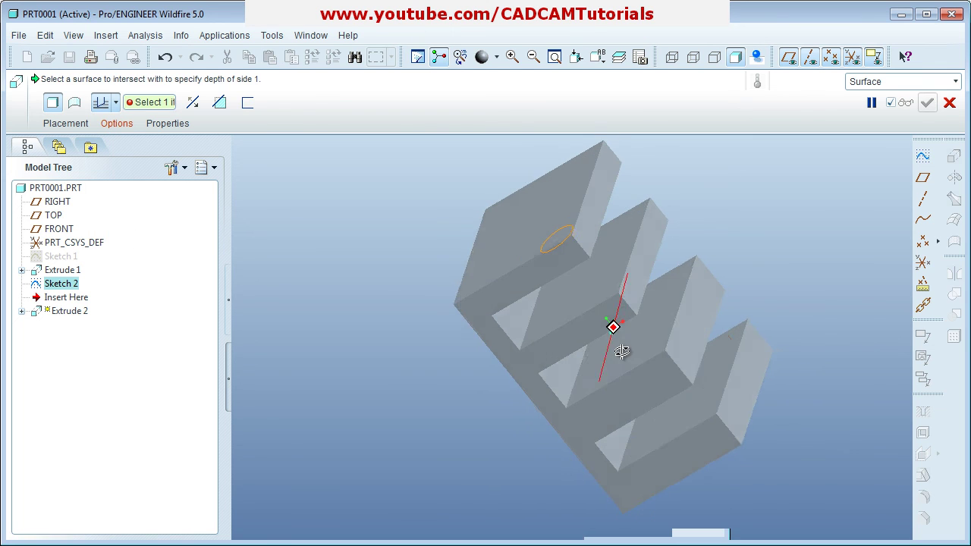
click(630, 353)
click(904, 103)
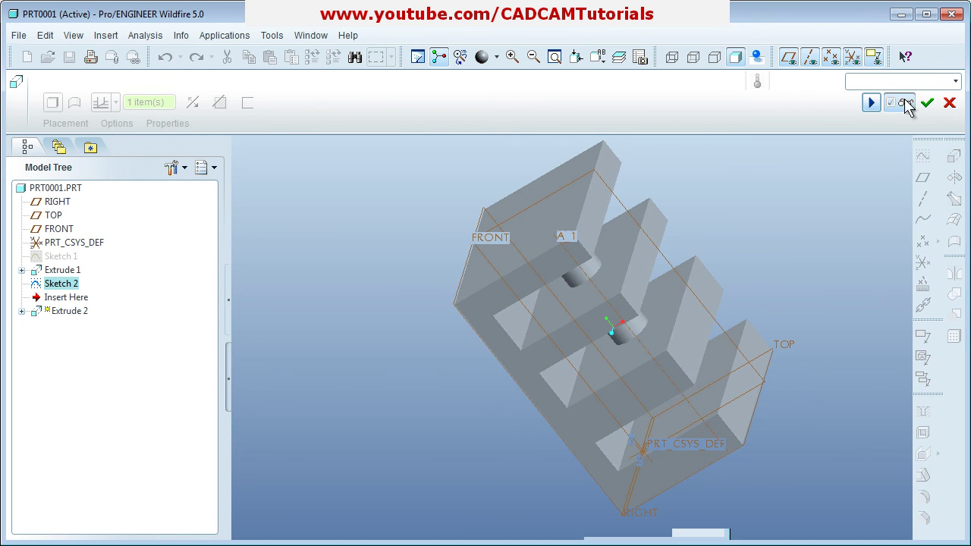
middle_drag(849, 227, 885, 169)
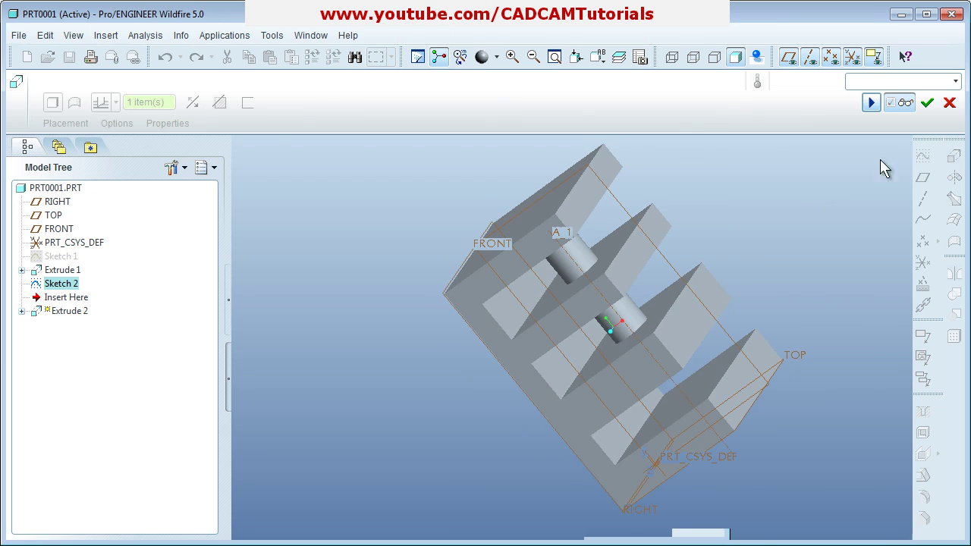
click(907, 103)
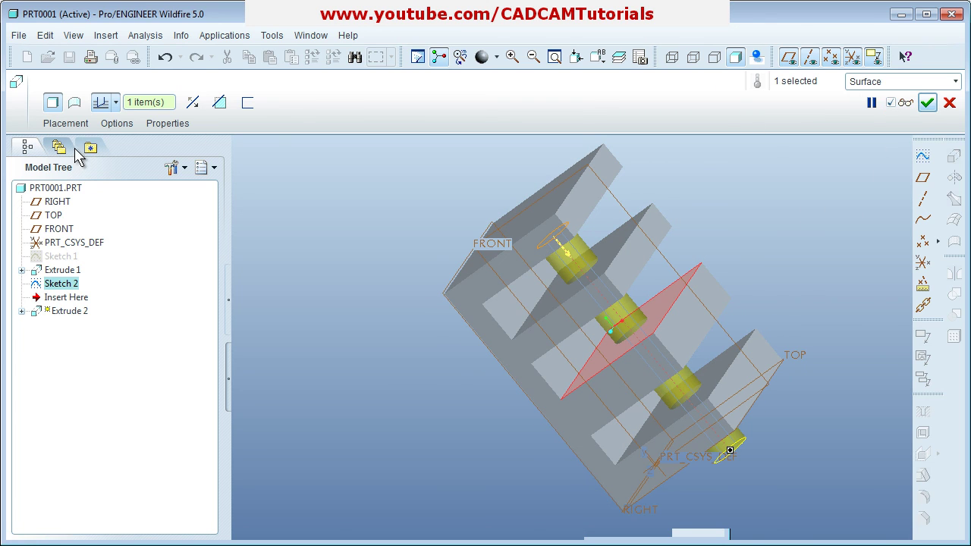
Set the pin depth to Up To Selected on a fin face and complete Extrude 2.
click(116, 103)
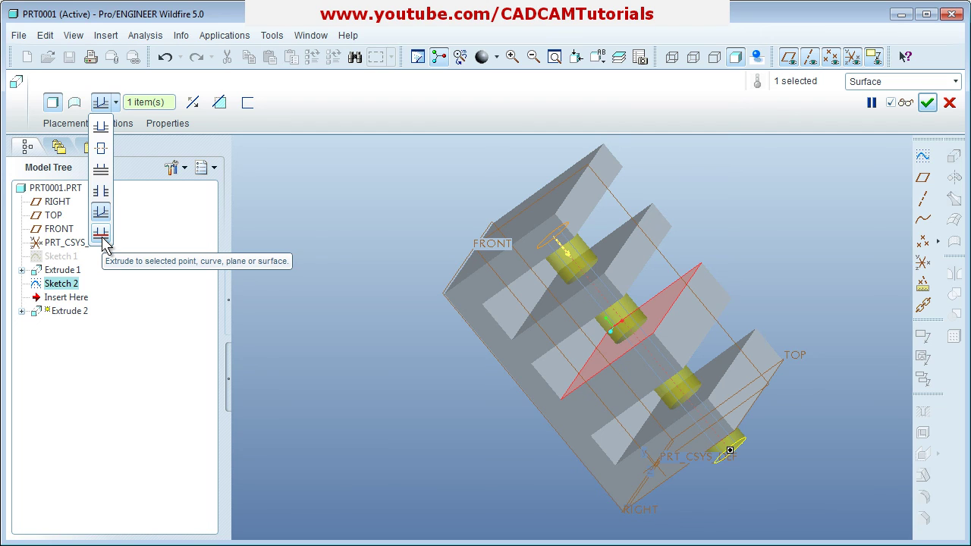
click(102, 236)
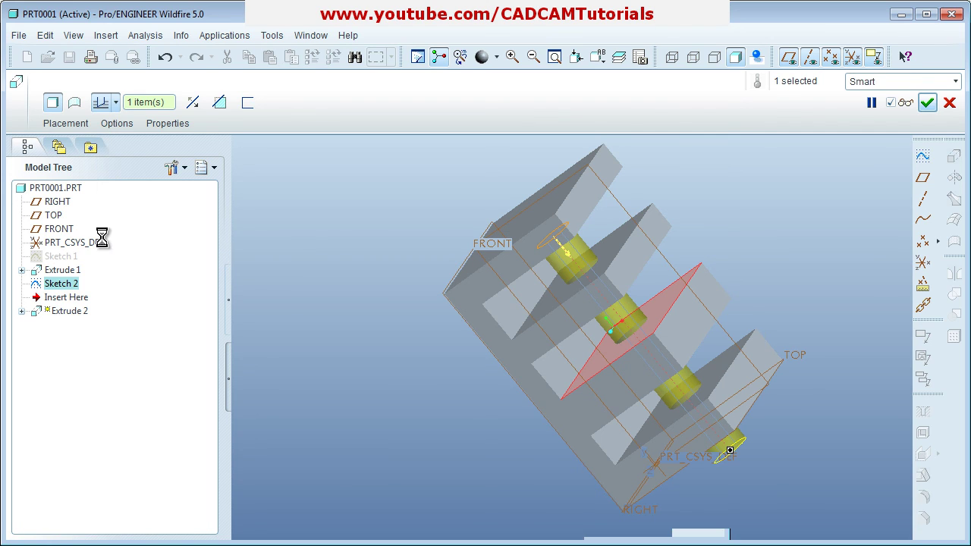
click(655, 333)
click(713, 391)
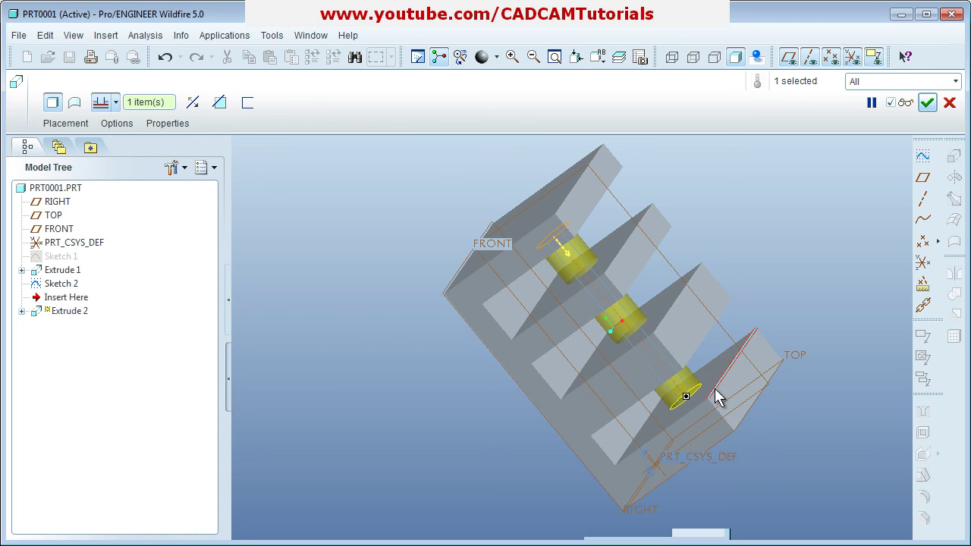
click(602, 358)
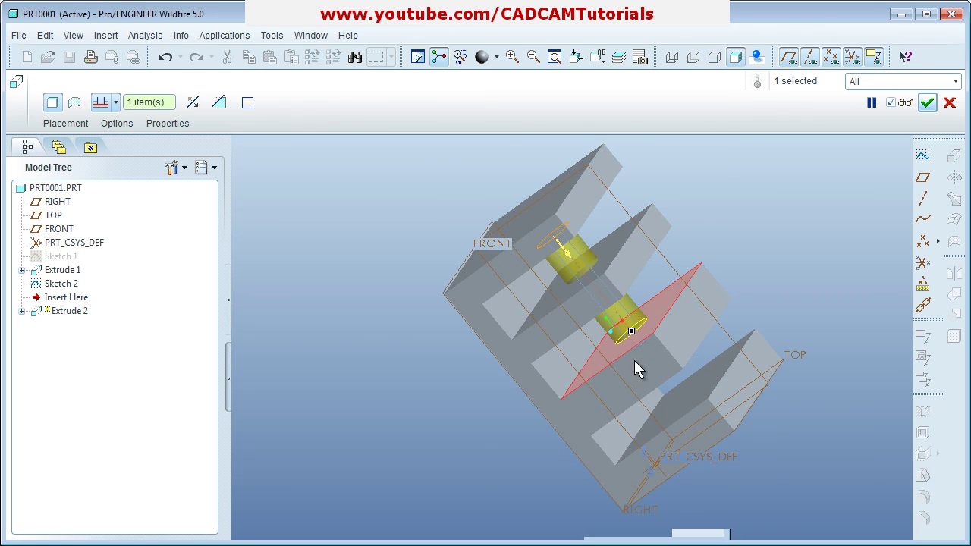
click(927, 103)
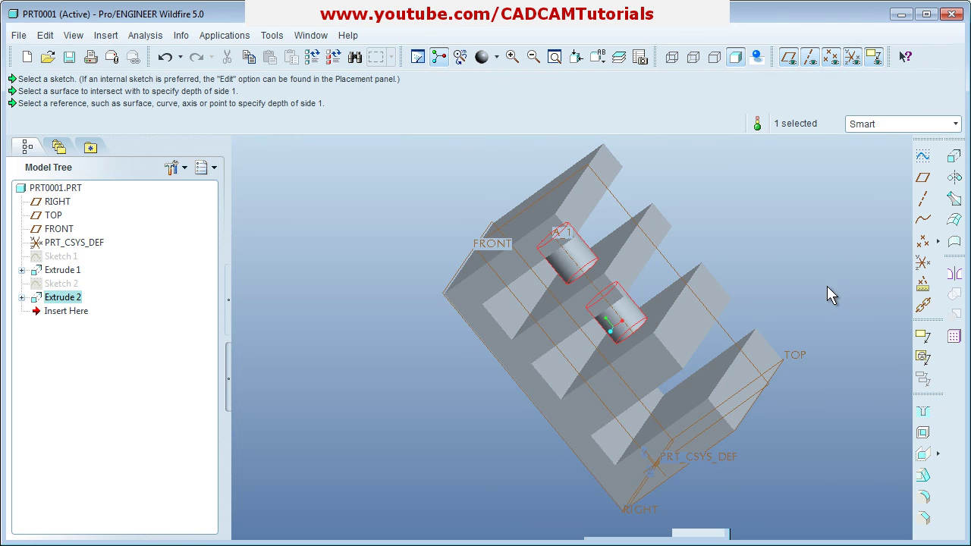
middle_drag(816, 292, 694, 309)
scroll(804, 285, up, 3)
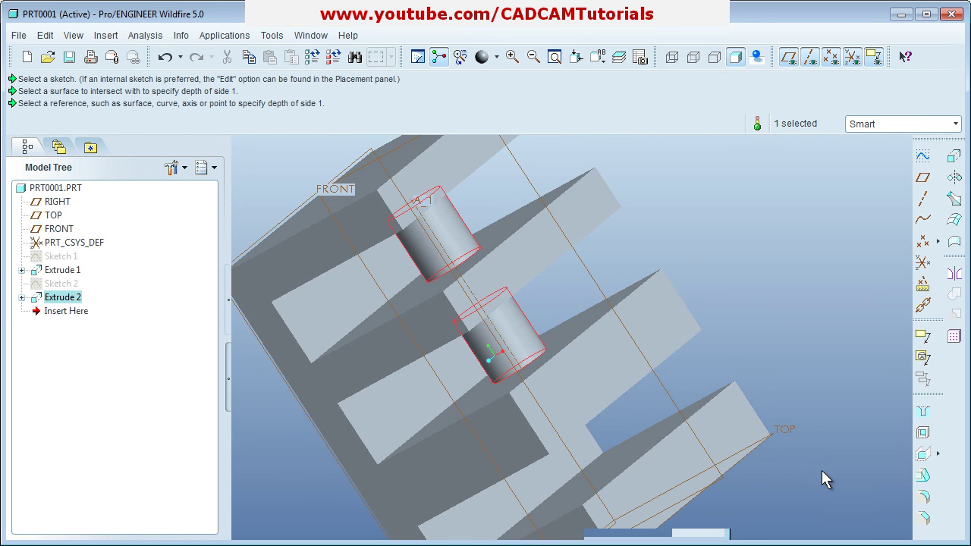